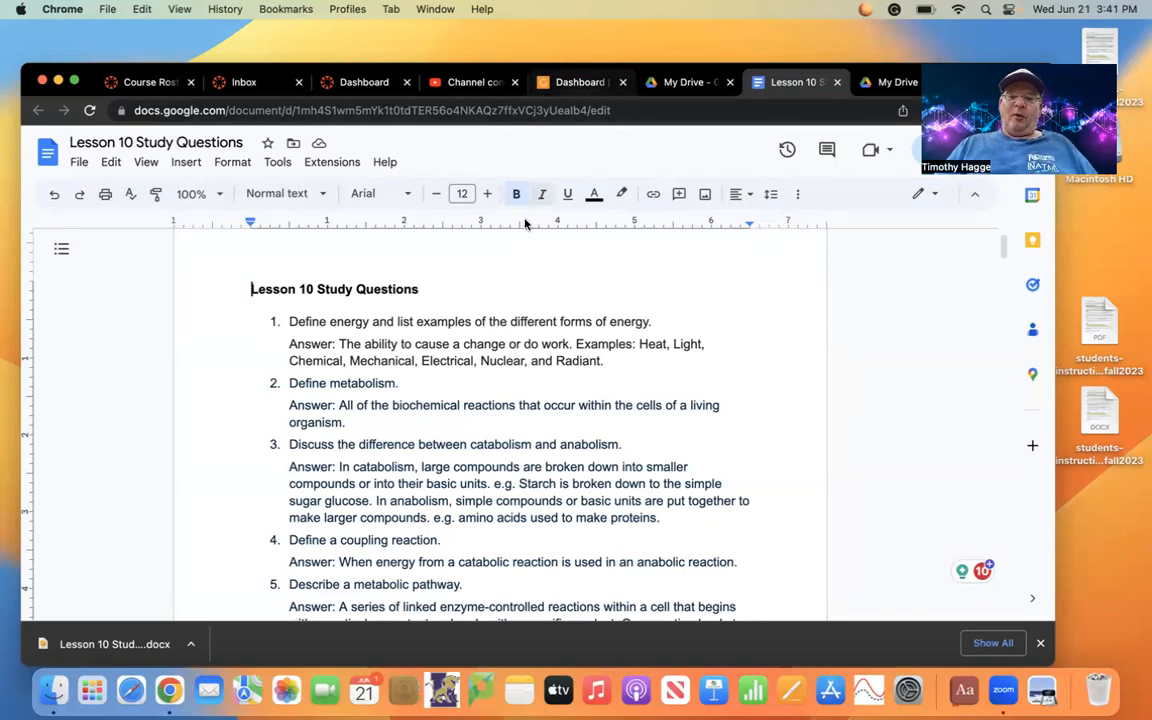
Switch to the GetMarked dashboard and examine the accepted file types and the import sources for quizzes
left_click(581, 85)
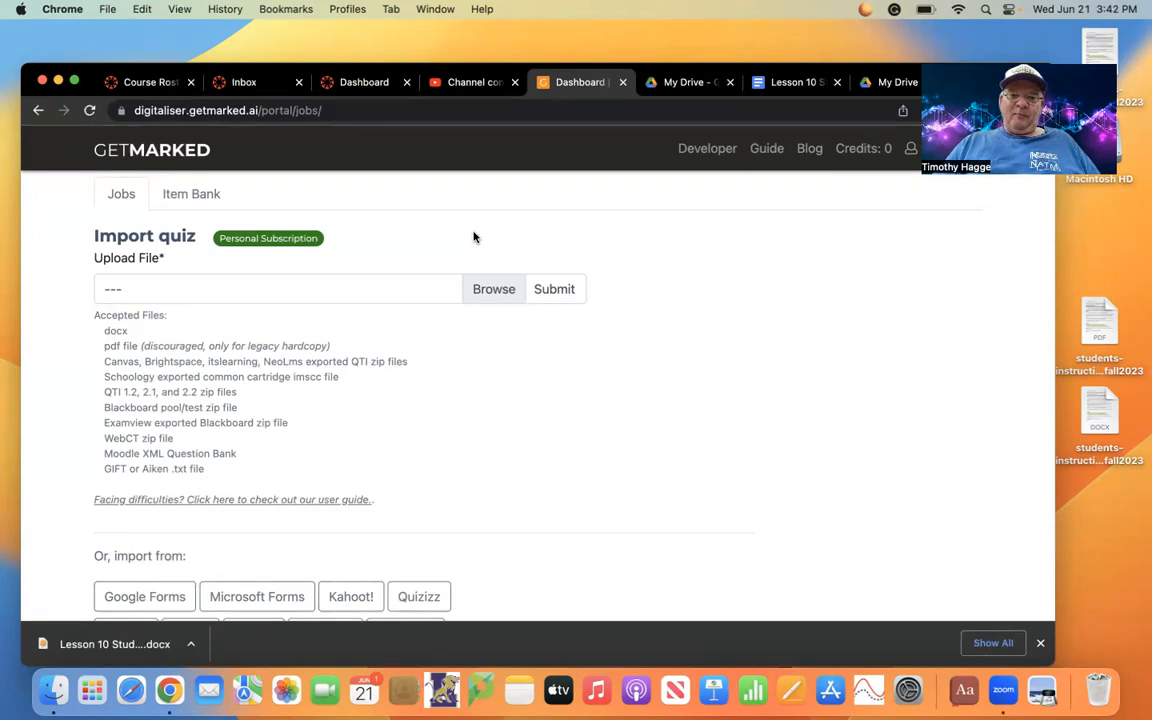
scroll(480, 238, "down", 3)
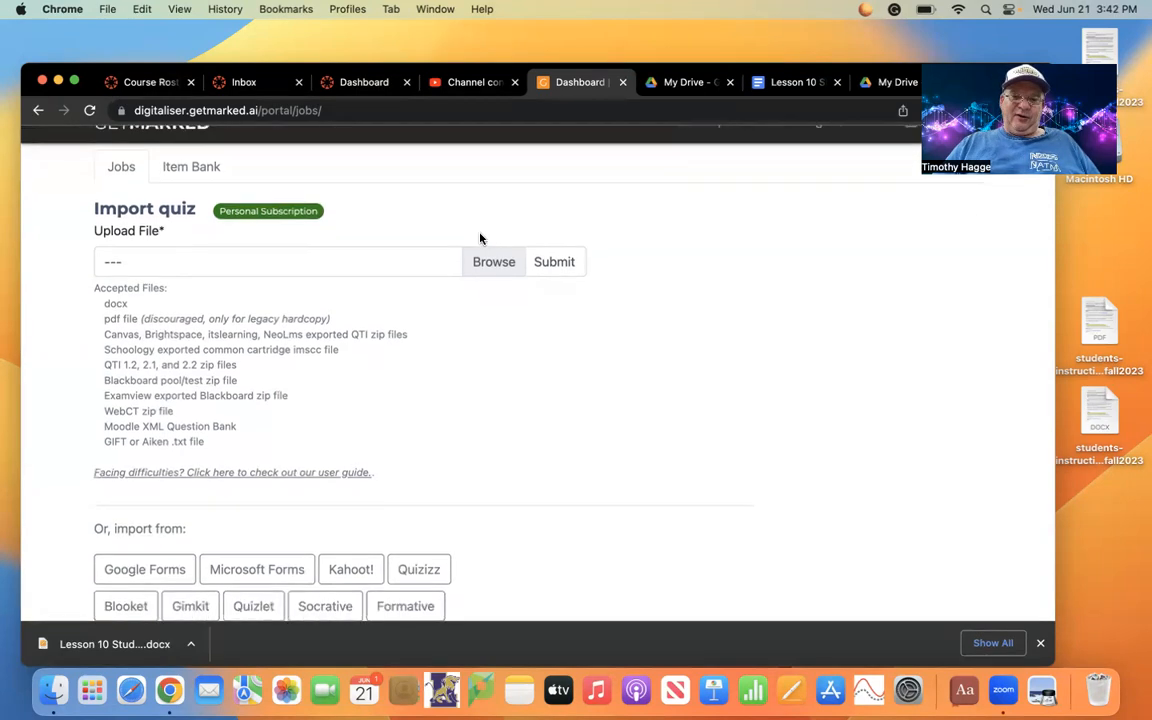
scroll(480, 238, "down", 1)
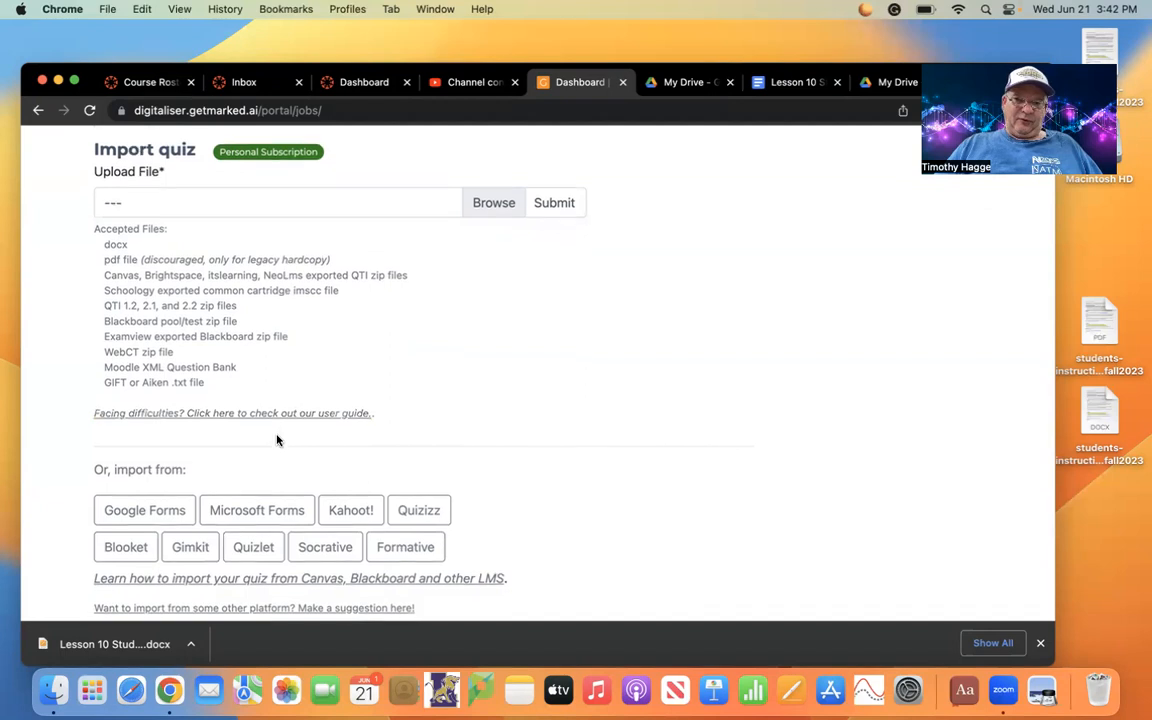
scroll(278, 438, "down", 1)
left_click(245, 518)
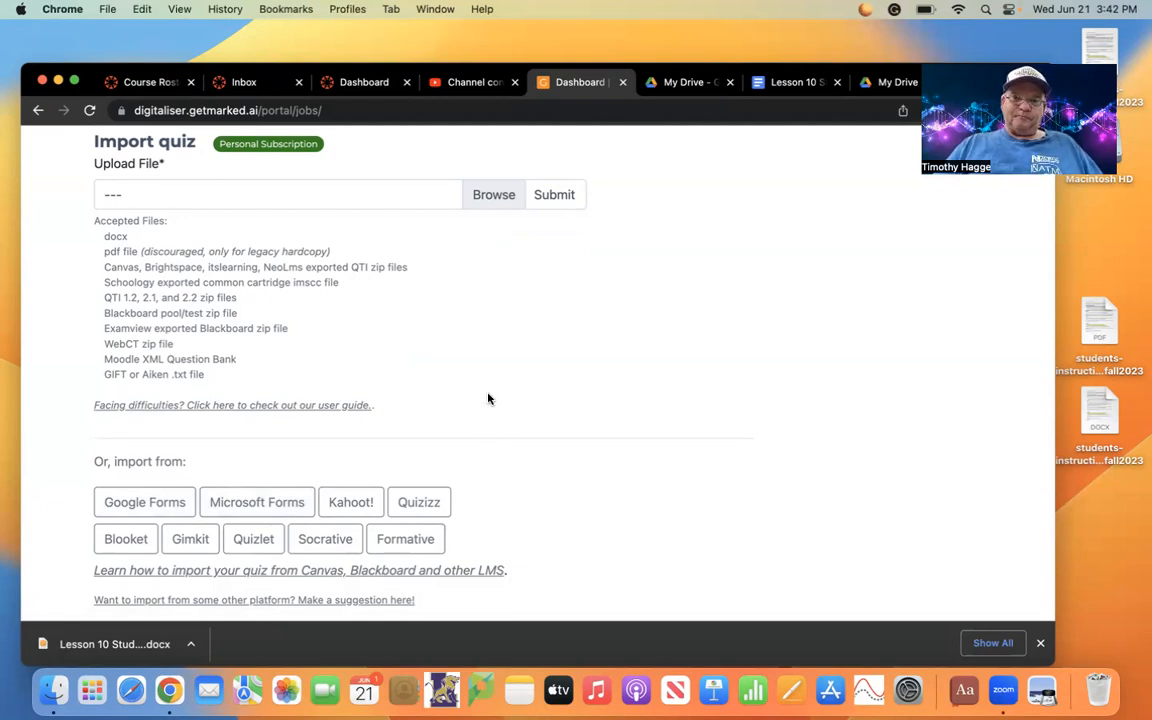
scroll(489, 399, "up", 1)
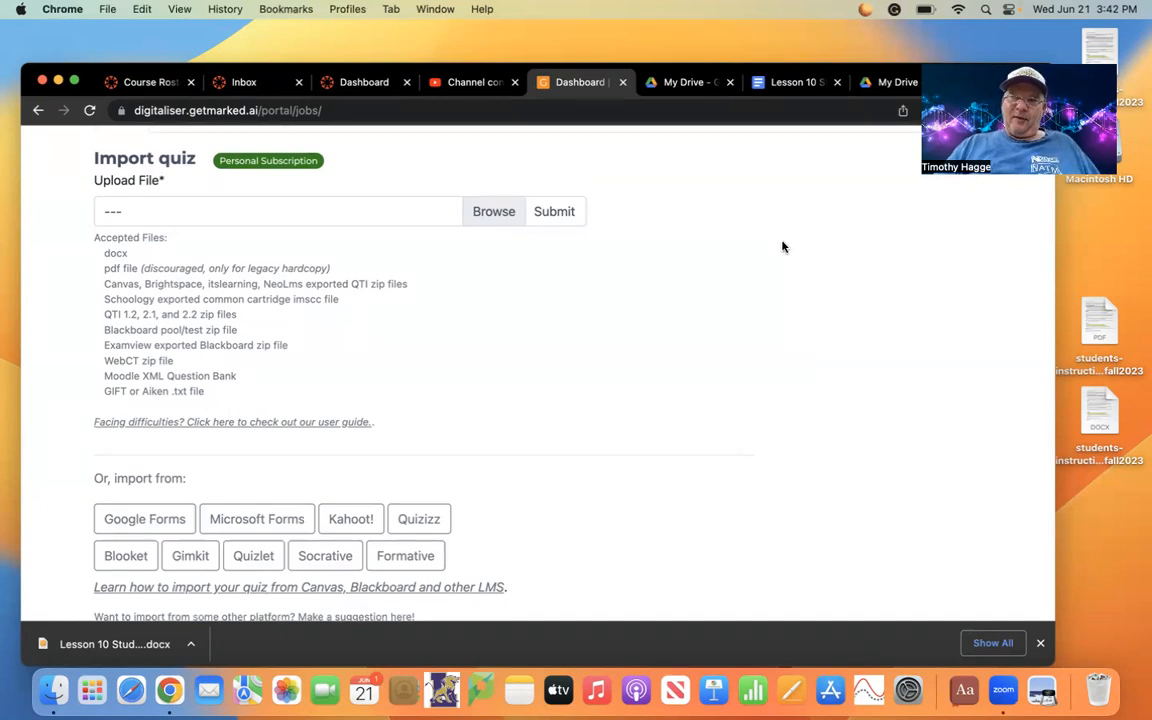
scroll(748, 247, "up", 2)
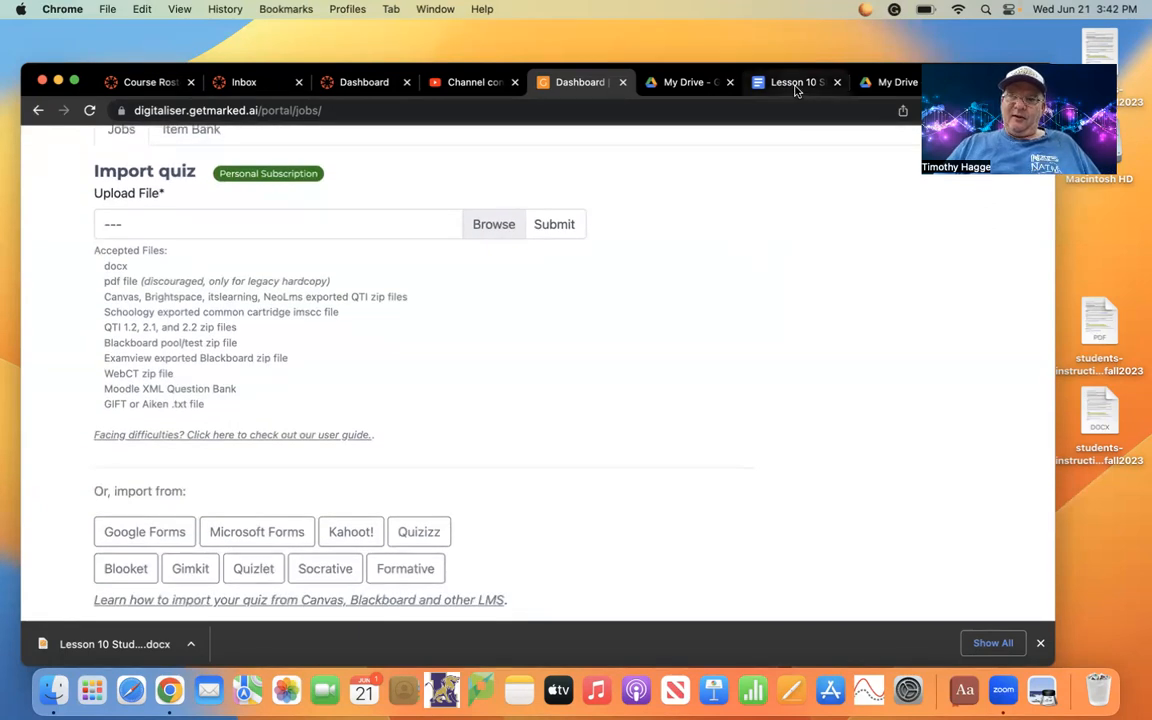
Choose the Lesson 10 Study Questions.docx file from the Microbiology folder as the quiz to import into GetMarked
left_click(792, 82)
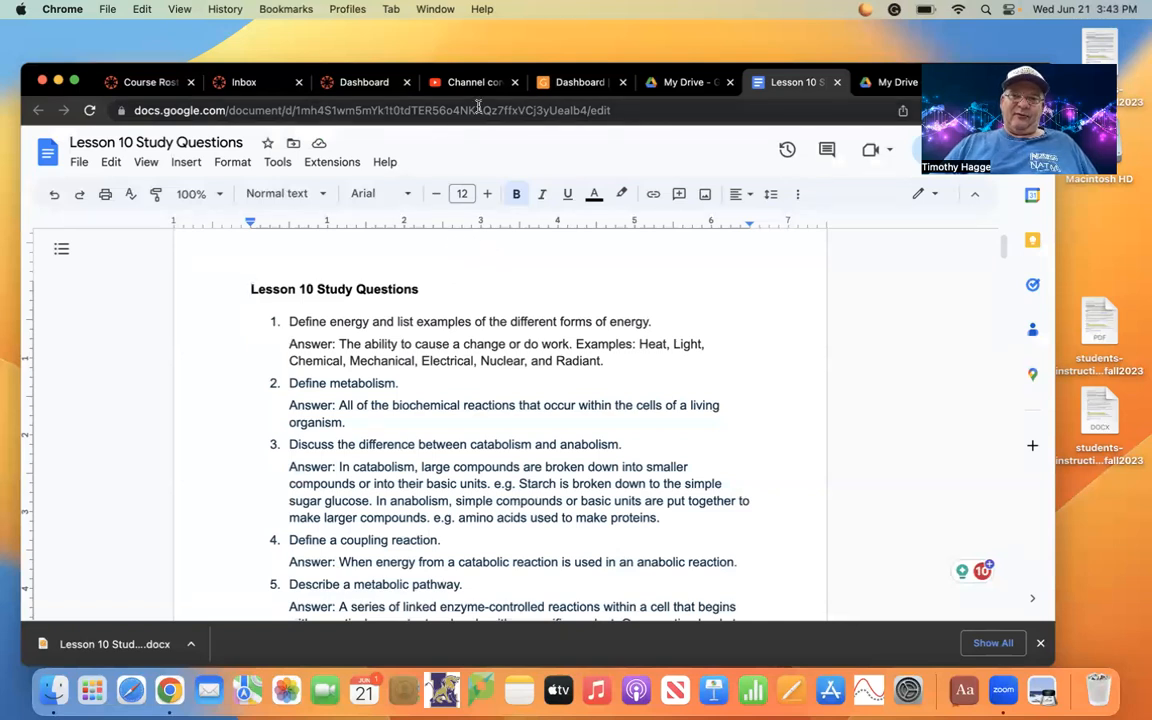
left_click(569, 82)
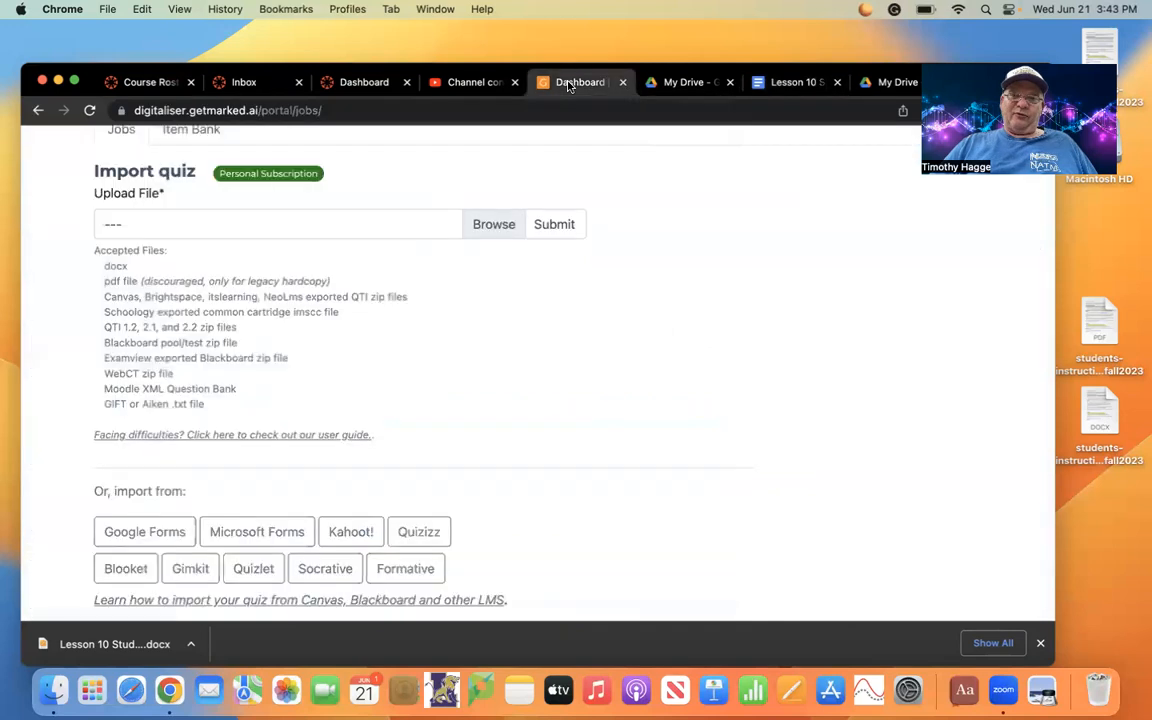
left_click(389, 229)
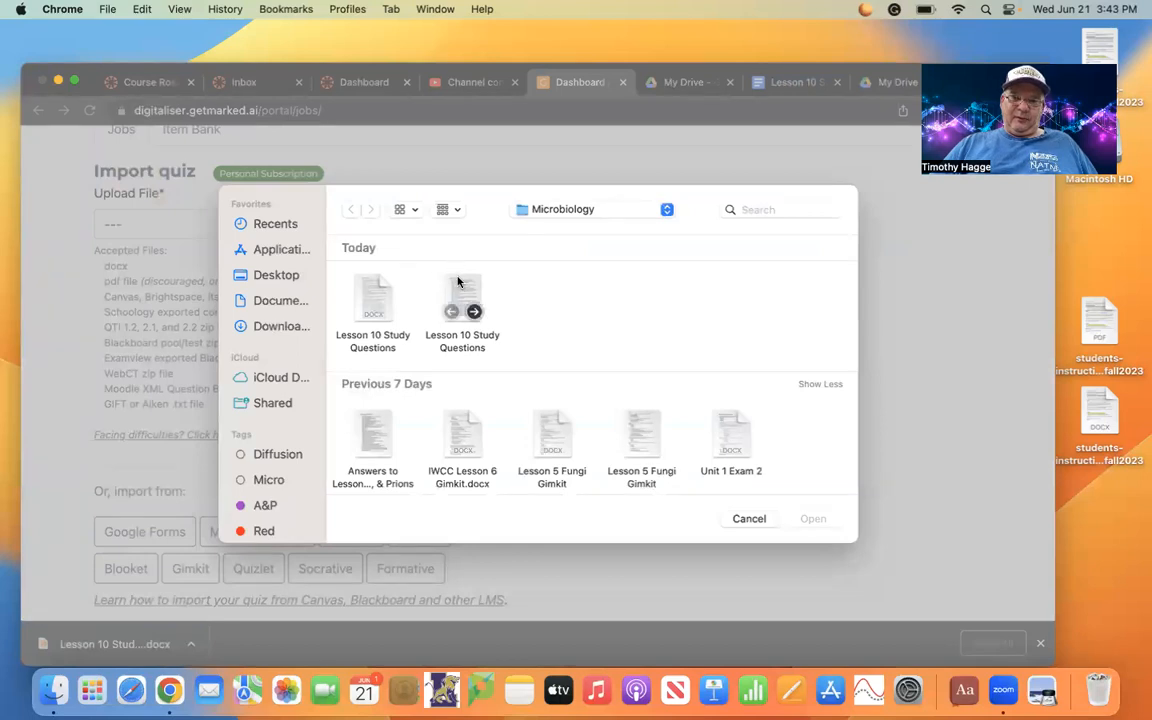
left_click(377, 291)
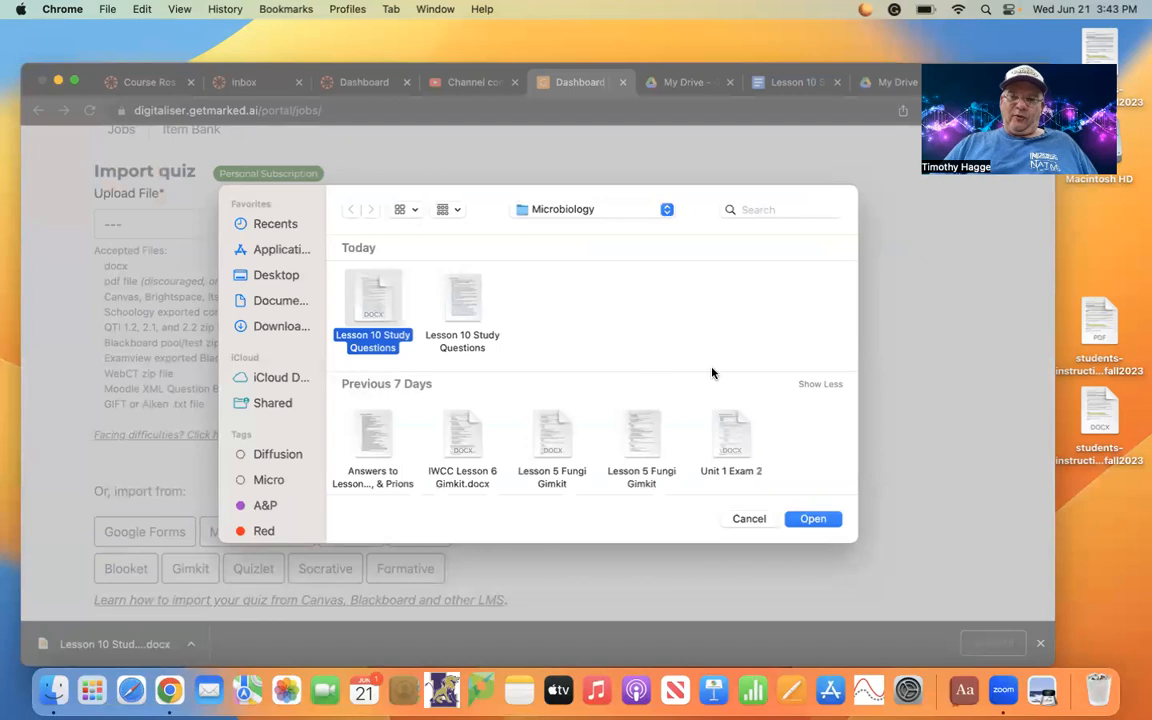
left_click(815, 519)
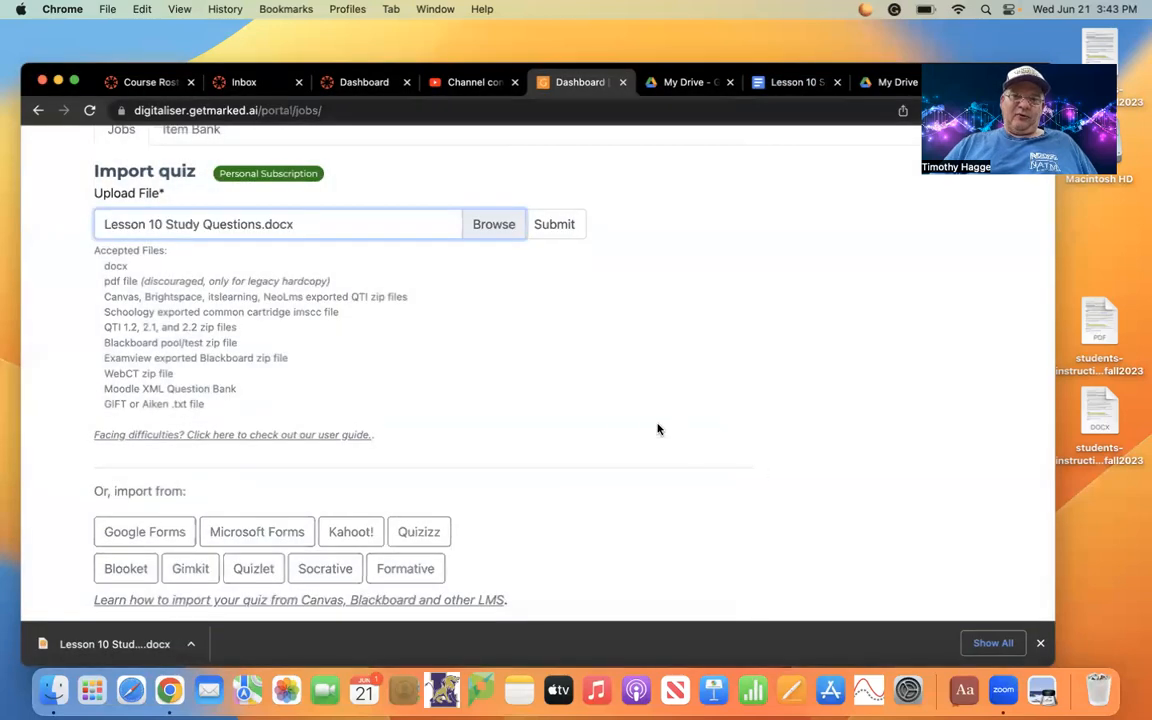
Submit the chosen file for conversion, dismiss the notice and check the new job in the Jobs list
left_click(555, 225)
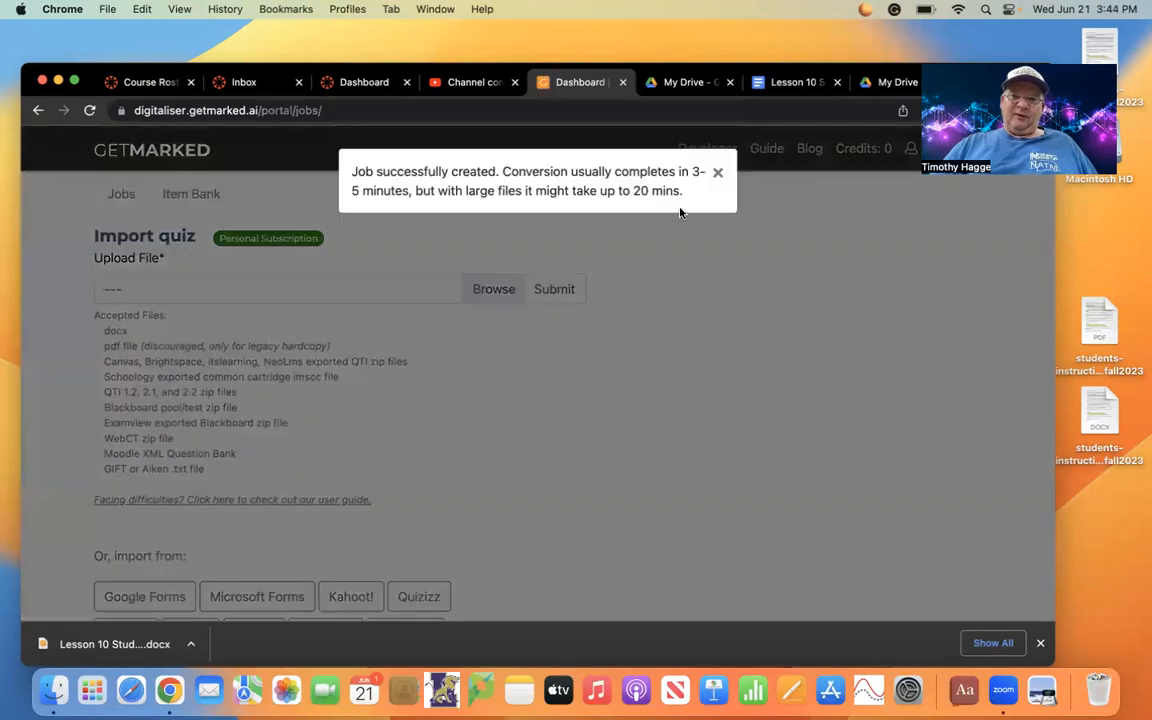
left_click(719, 177)
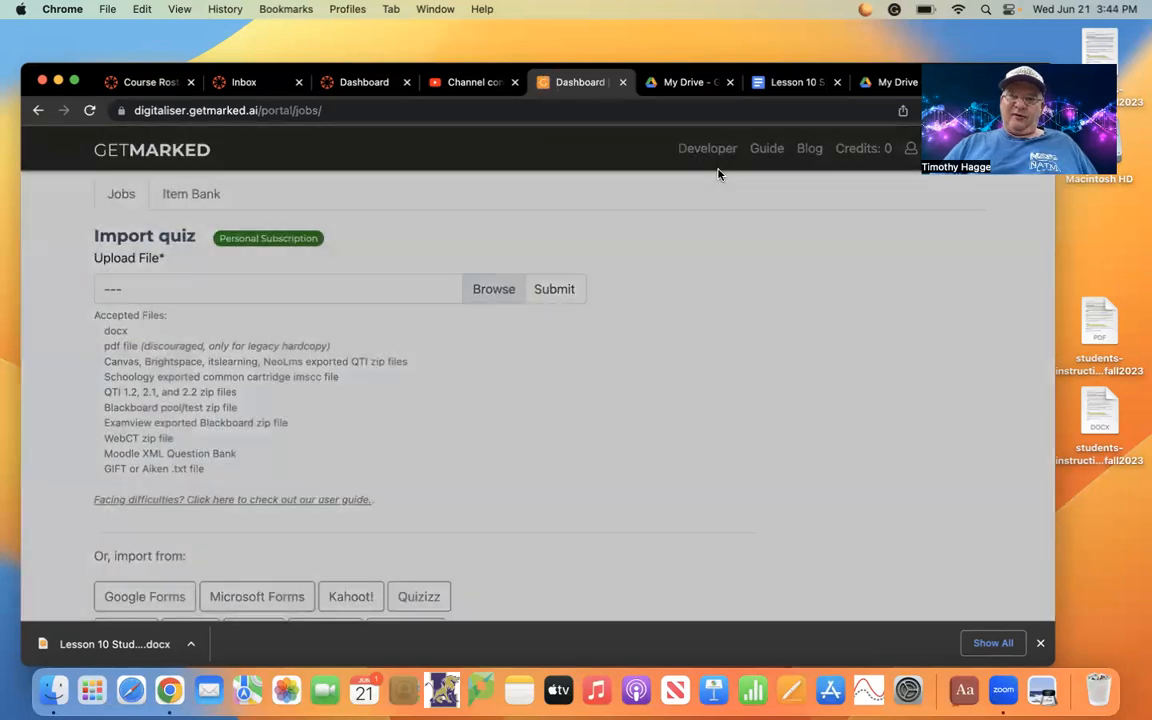
scroll(695, 247, "down", 1)
scroll(695, 247, "down", 5)
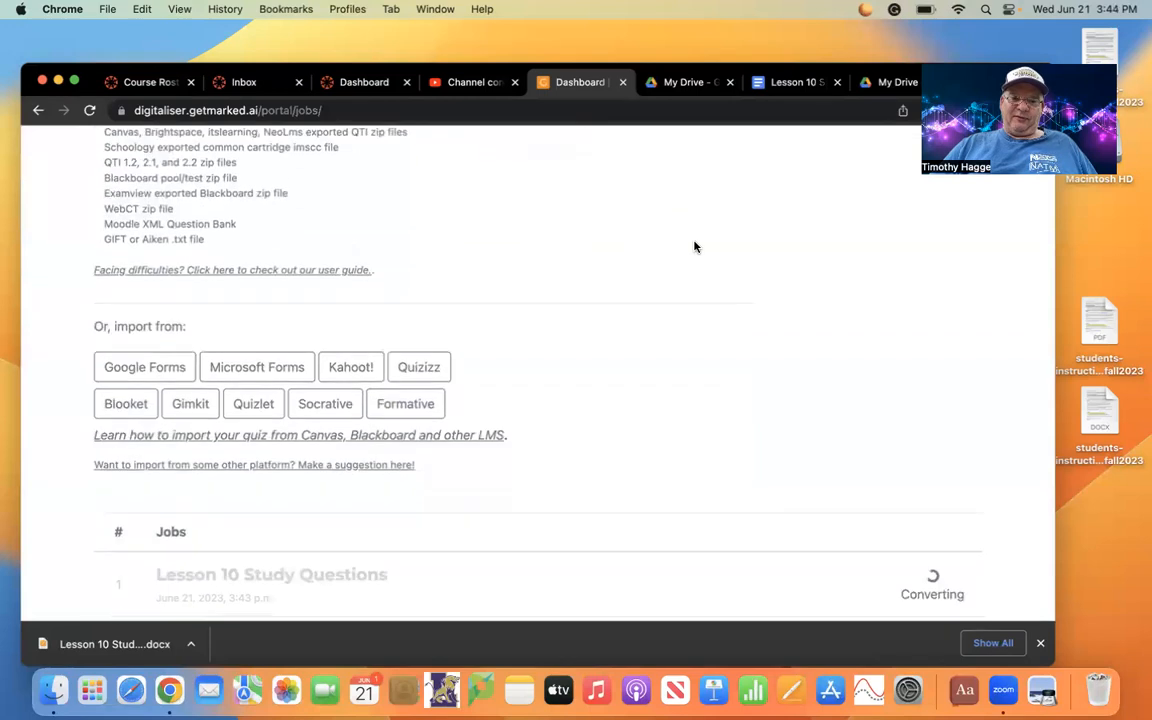
scroll(695, 247, "down", 2)
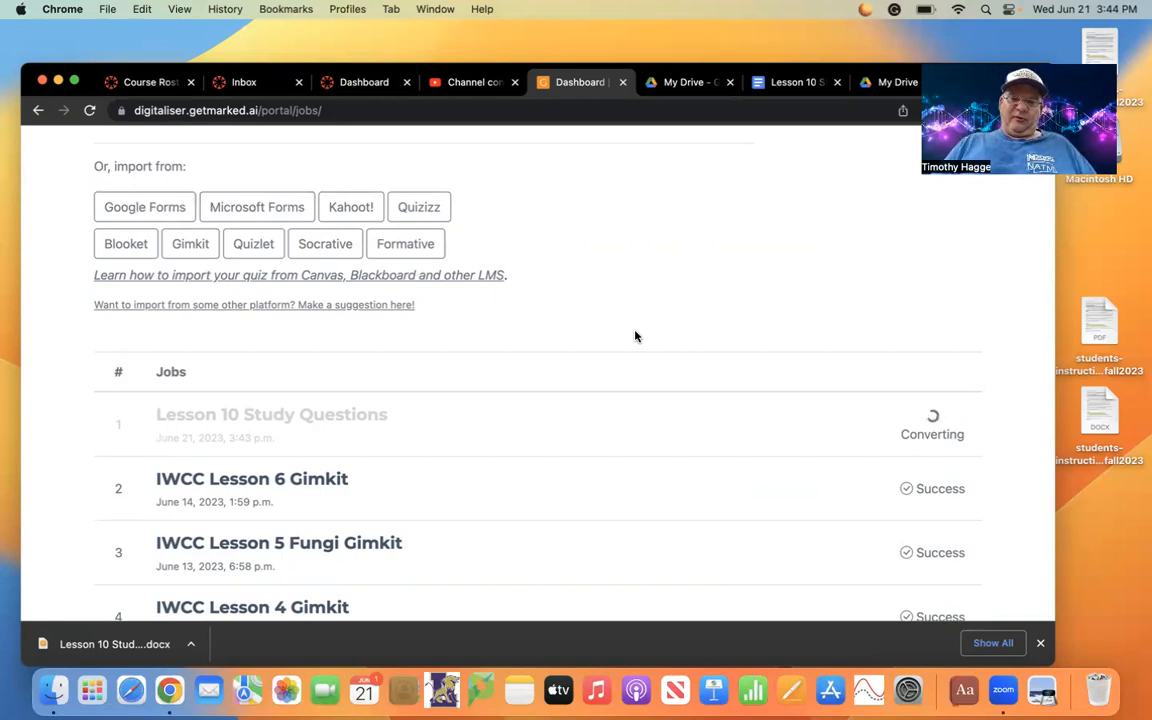
scroll(635, 336, "down", 2)
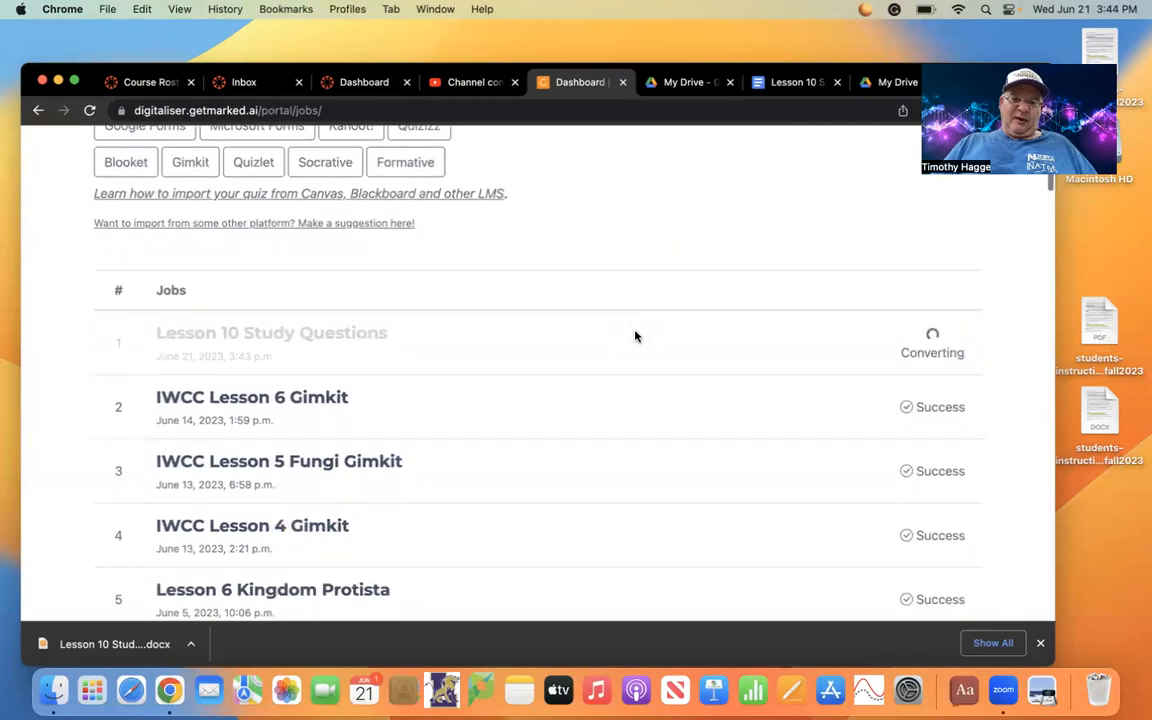
scroll(635, 336, "down", 1)
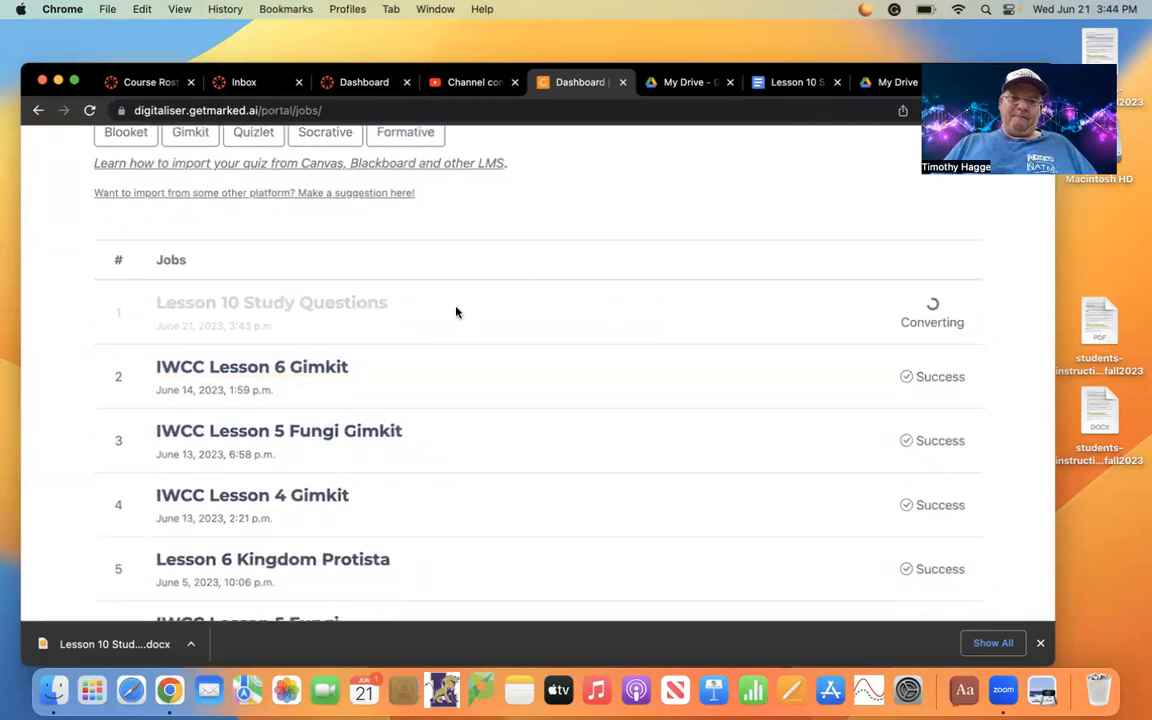
Switch to the Lesson 10 Study Questions document in Google Docs and review how its numbered questions and answers are formatted
left_click(782, 88)
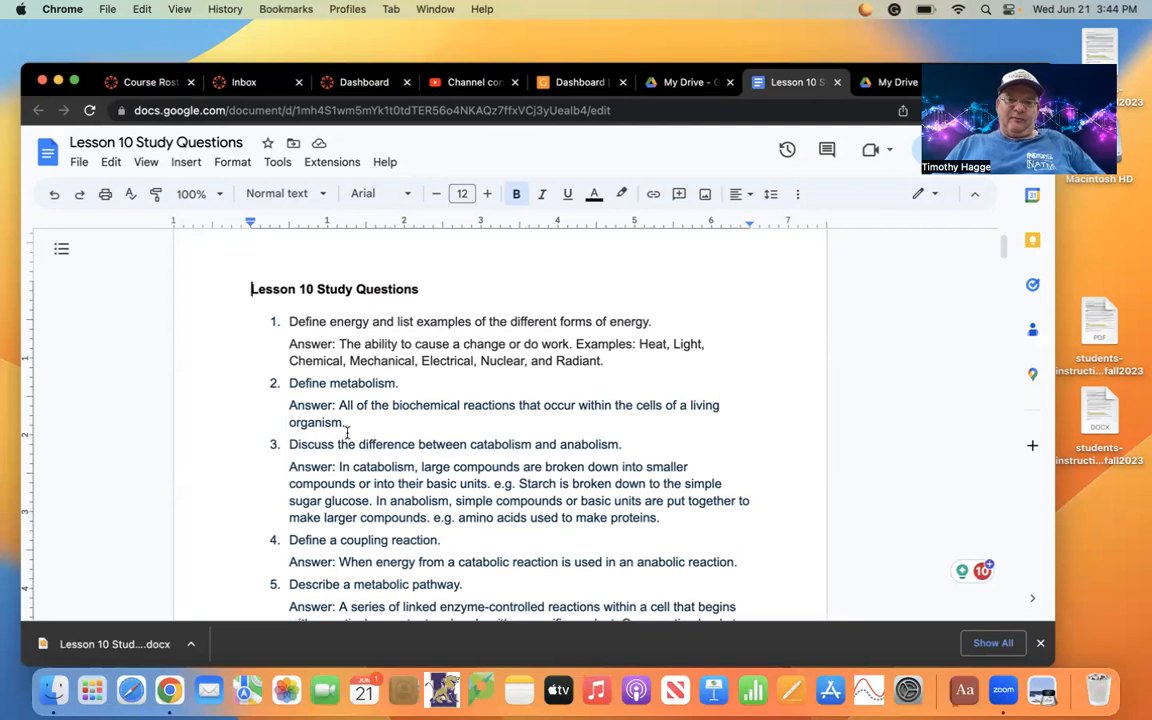
scroll(326, 403, "down", 3)
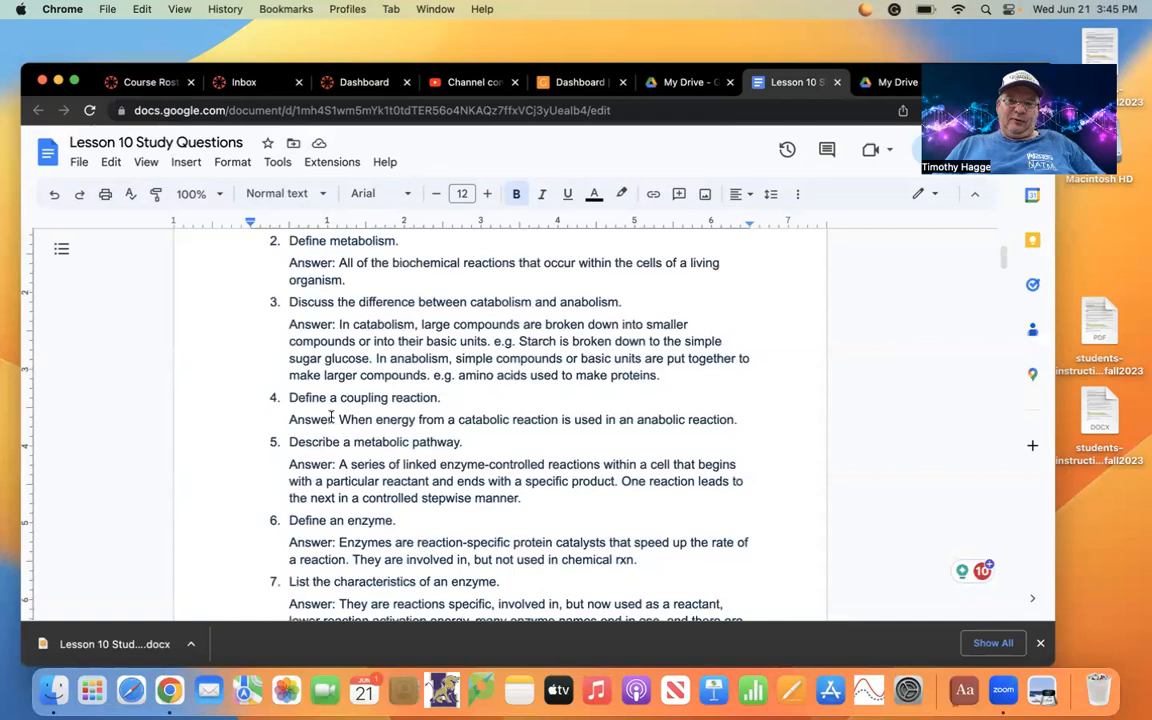
scroll(389, 397, "down", 1)
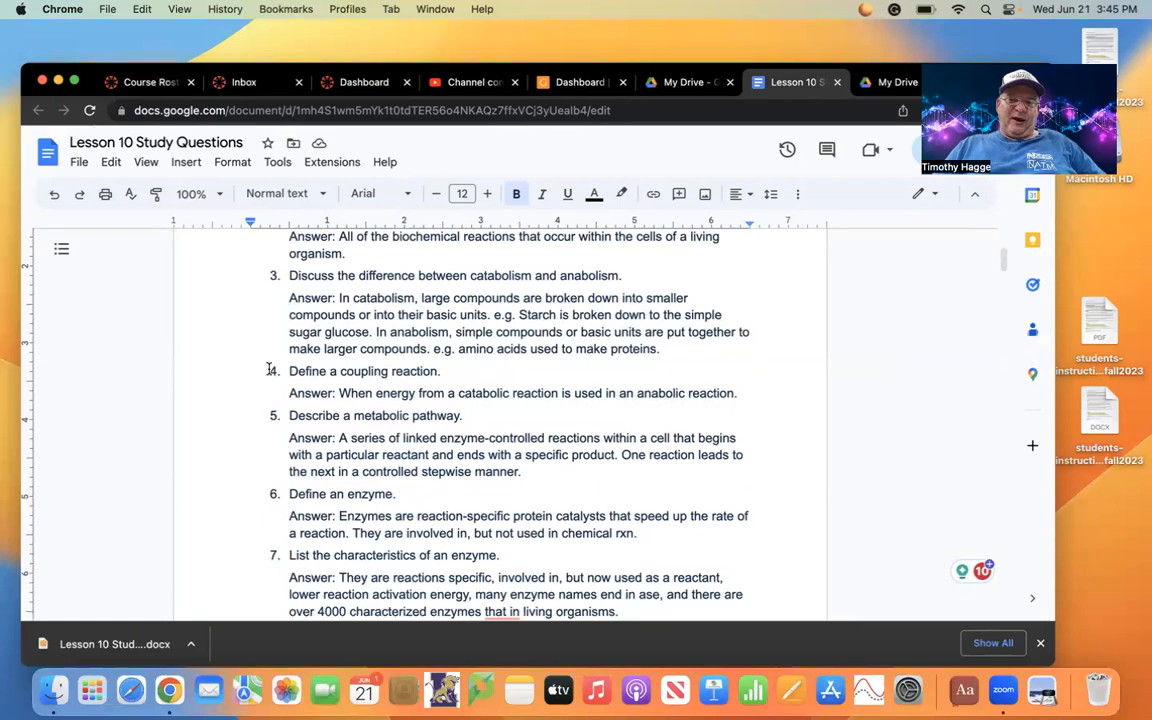
scroll(268, 369, "down", 1)
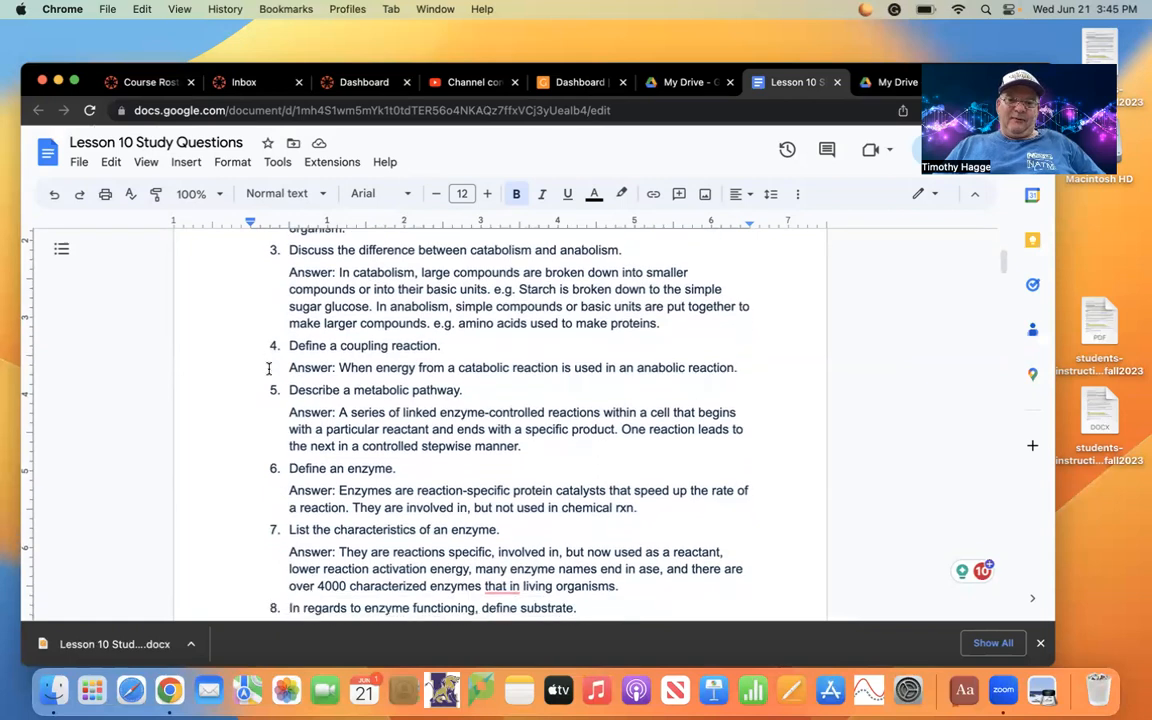
scroll(268, 369, "up", 2)
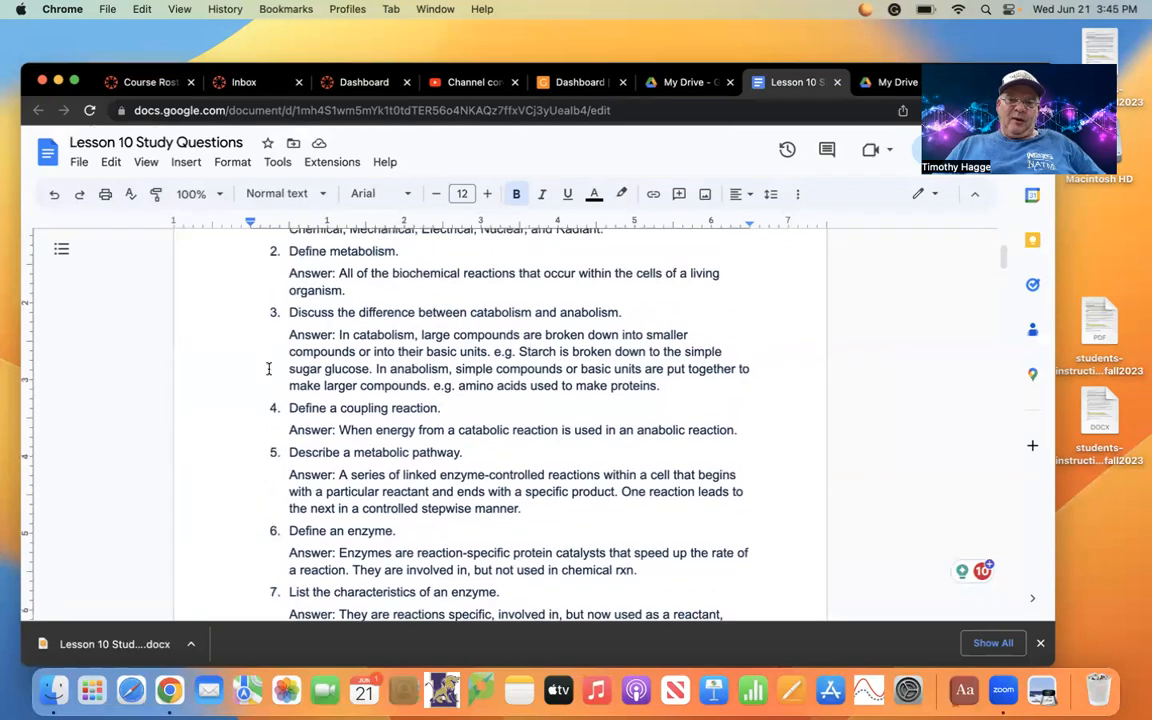
scroll(268, 369, "up", 5)
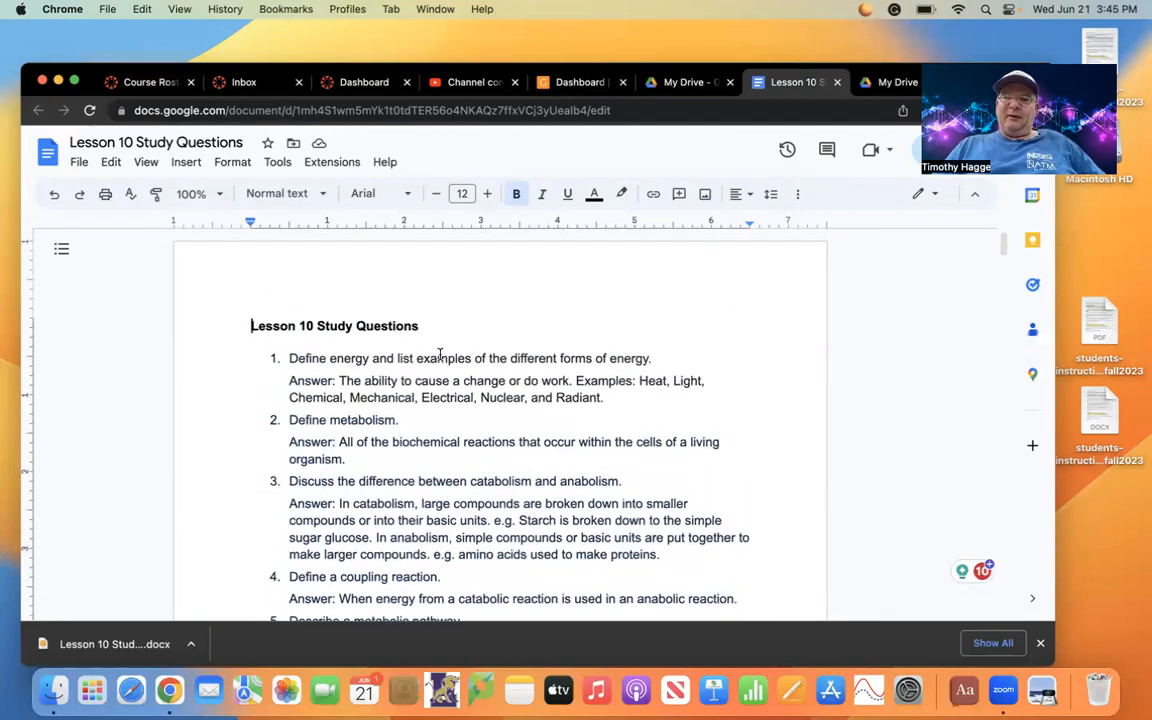
scroll(440, 354, "down", 2)
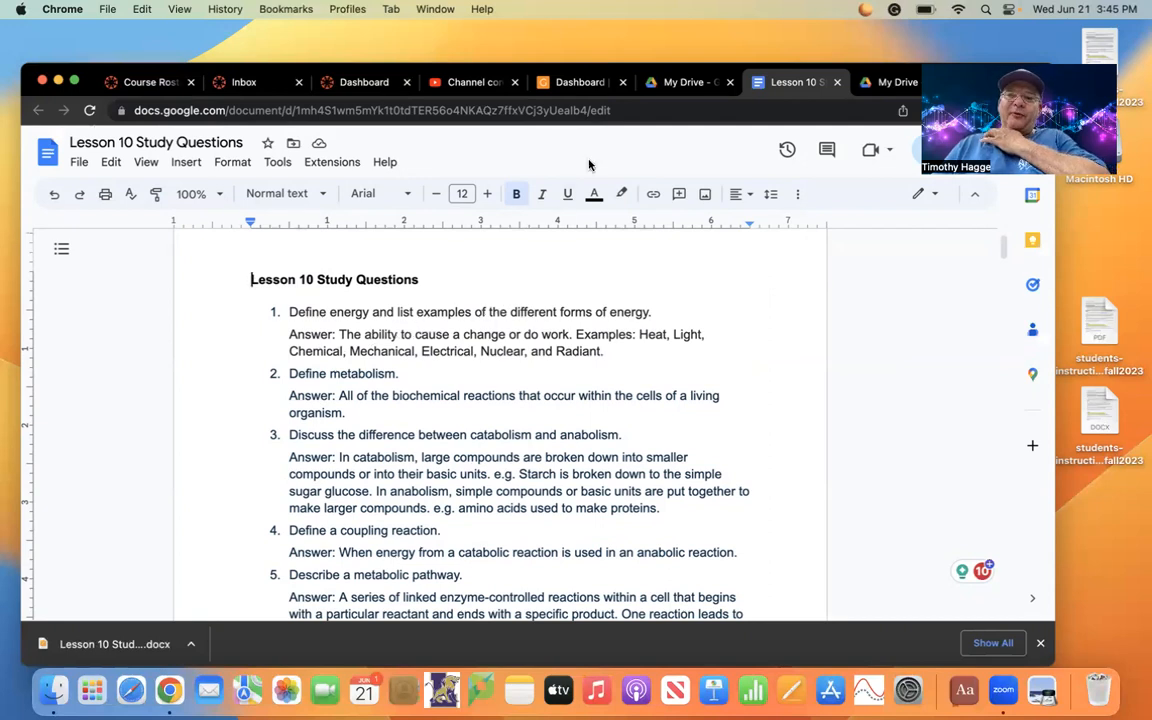
Return to the GetMarked dashboard and open the questions of the IWCC Lesson 6 Gimkit job
left_click(576, 82)
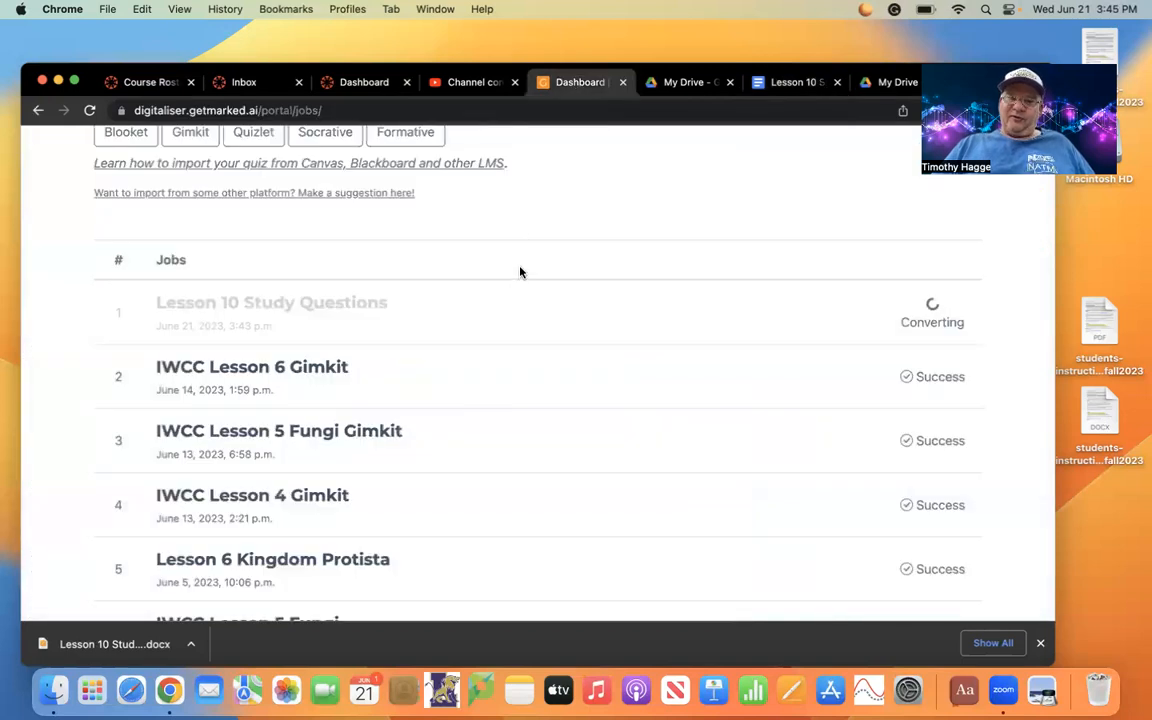
scroll(504, 291, "down", 2)
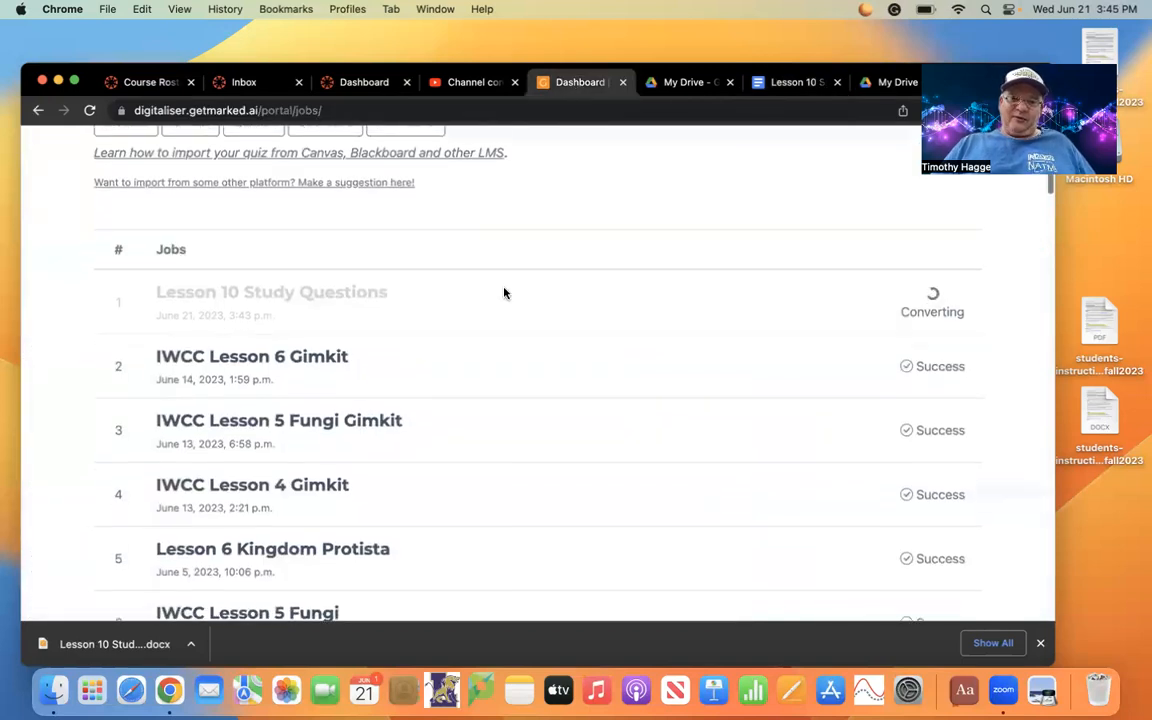
scroll(504, 292, "down", 2)
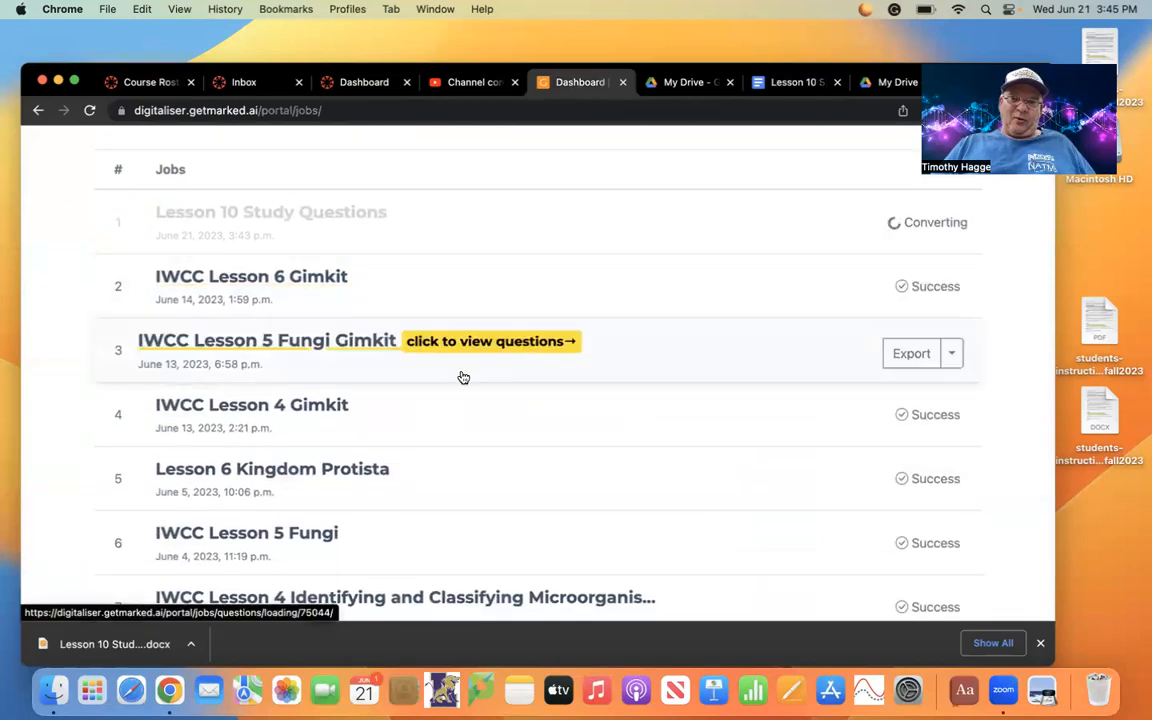
left_click(257, 285)
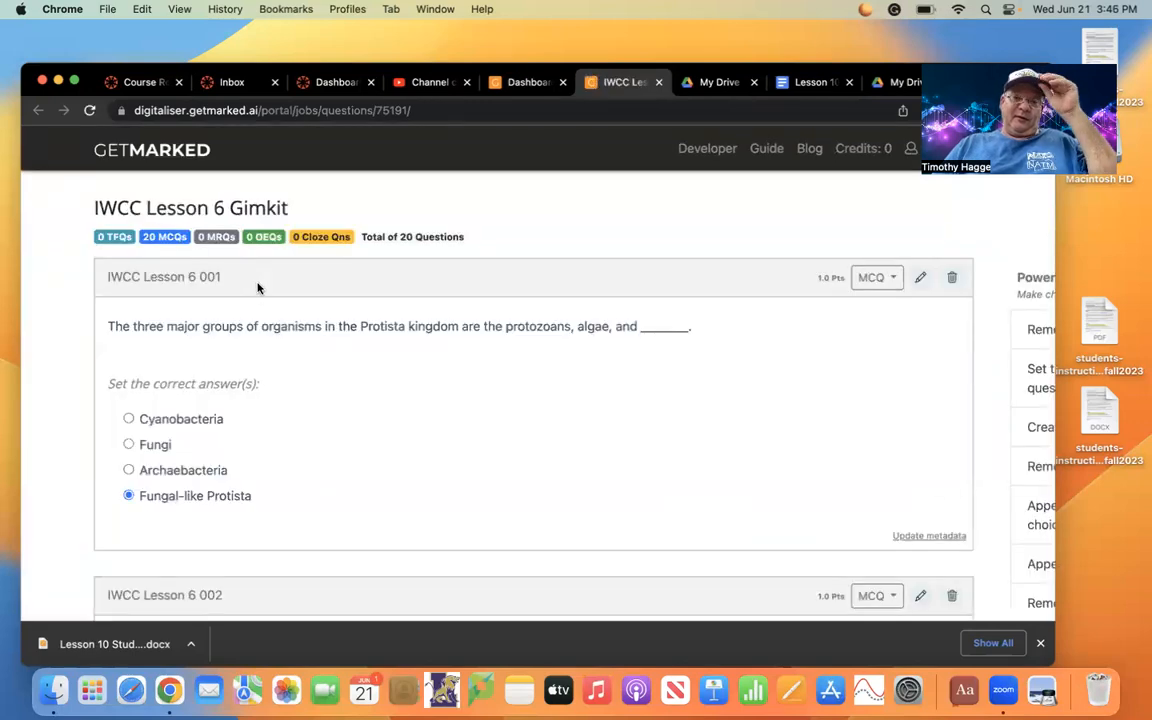
Examine the converted IWCC Lesson 6 questions with their answer choices and the Power Apps options for bulk changes
scroll(259, 289, "down", 2)
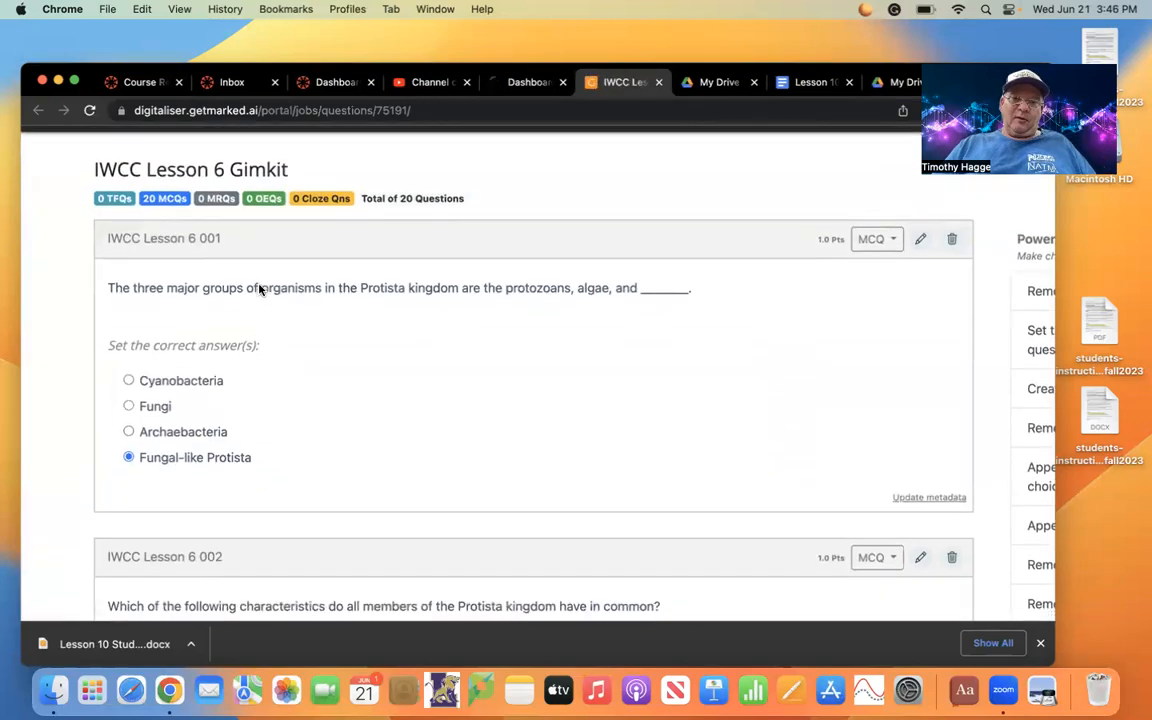
scroll(259, 289, "down", 2)
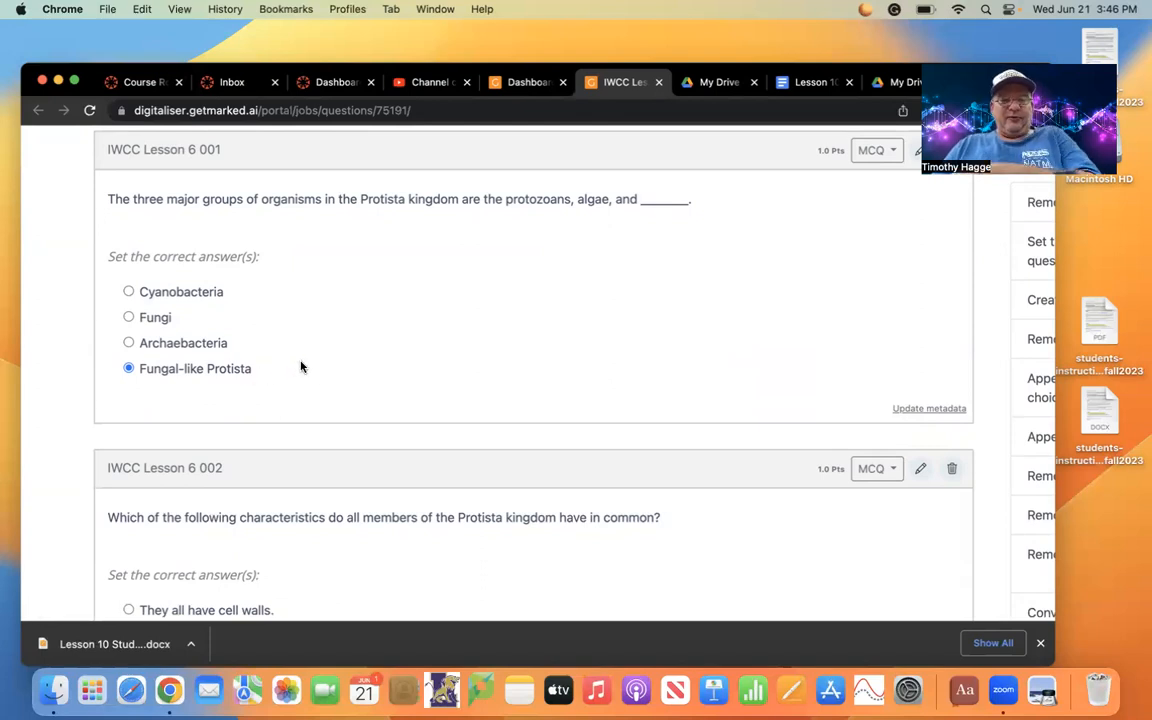
scroll(334, 338, "down", 3)
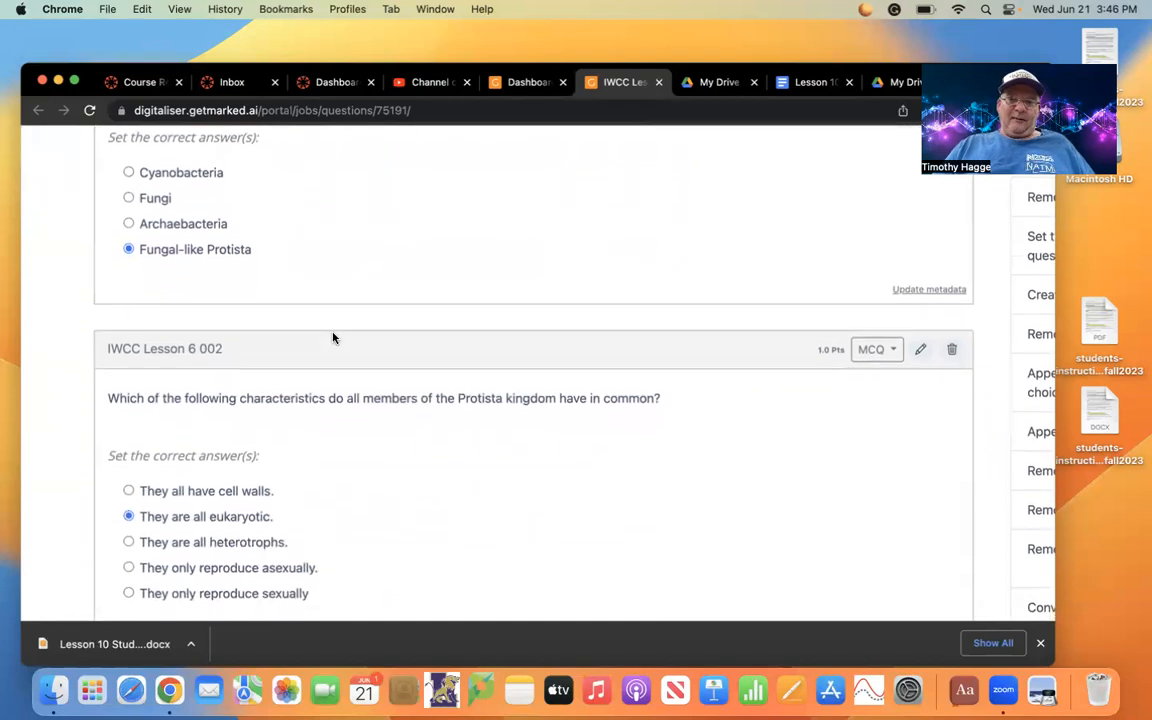
scroll(334, 338, "up", 2)
scroll(334, 338, "right", 1)
scroll(334, 338, "left", 1)
scroll(334, 338, "up", 3)
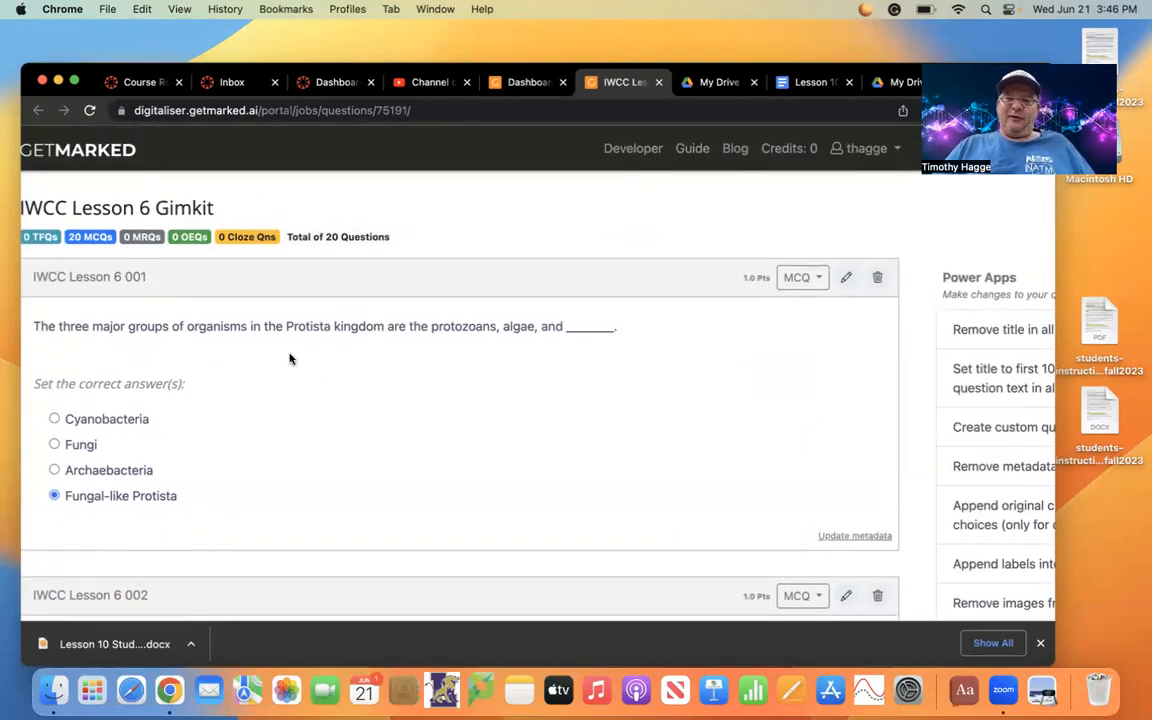
scroll(482, 367, "right", 1)
scroll(483, 367, "right", 2)
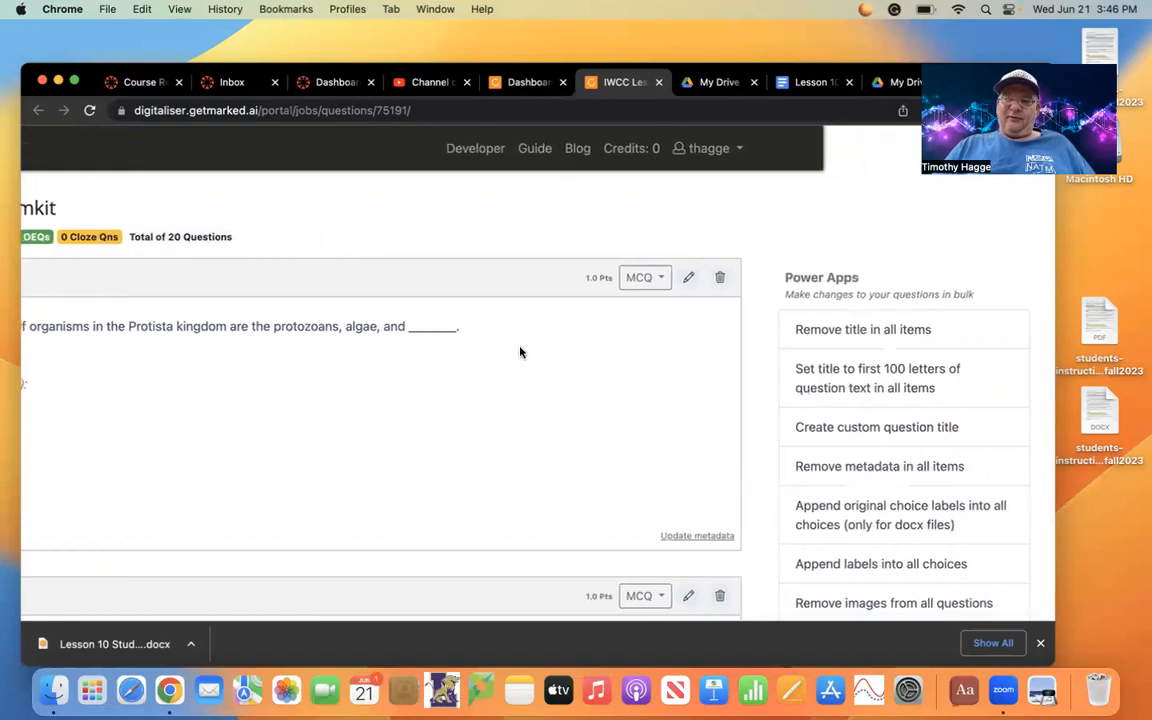
scroll(517, 351, "left", 1)
scroll(517, 351, "left", 3)
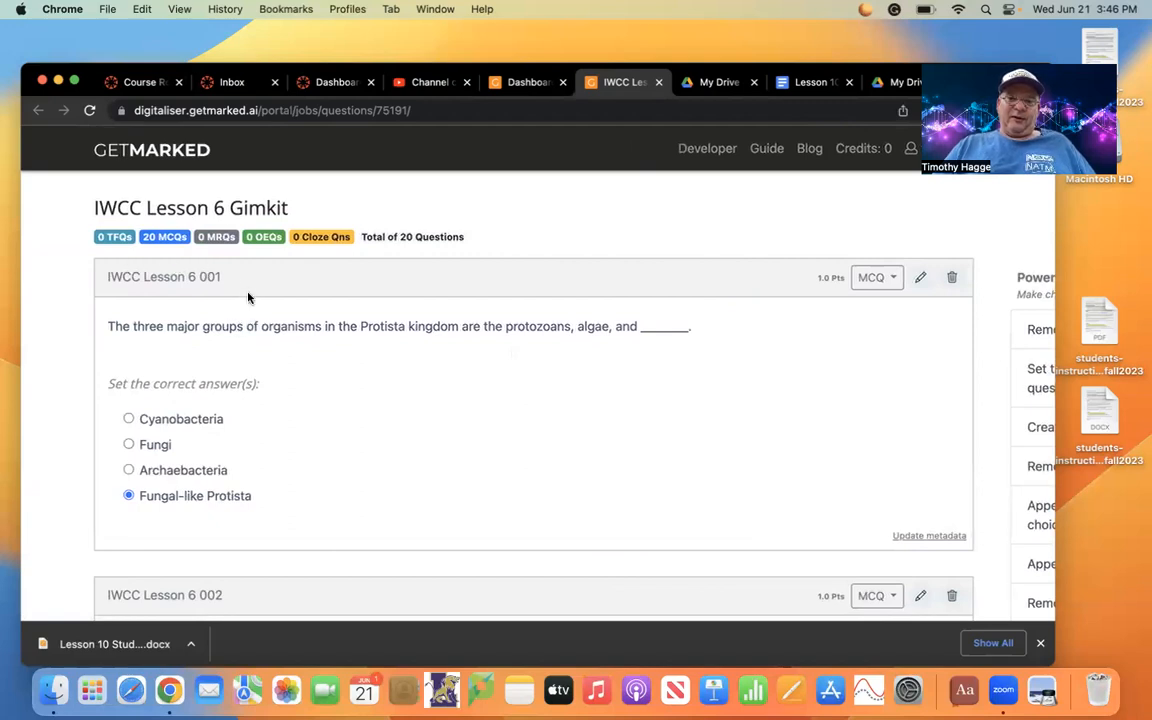
scroll(486, 392, "right", 4)
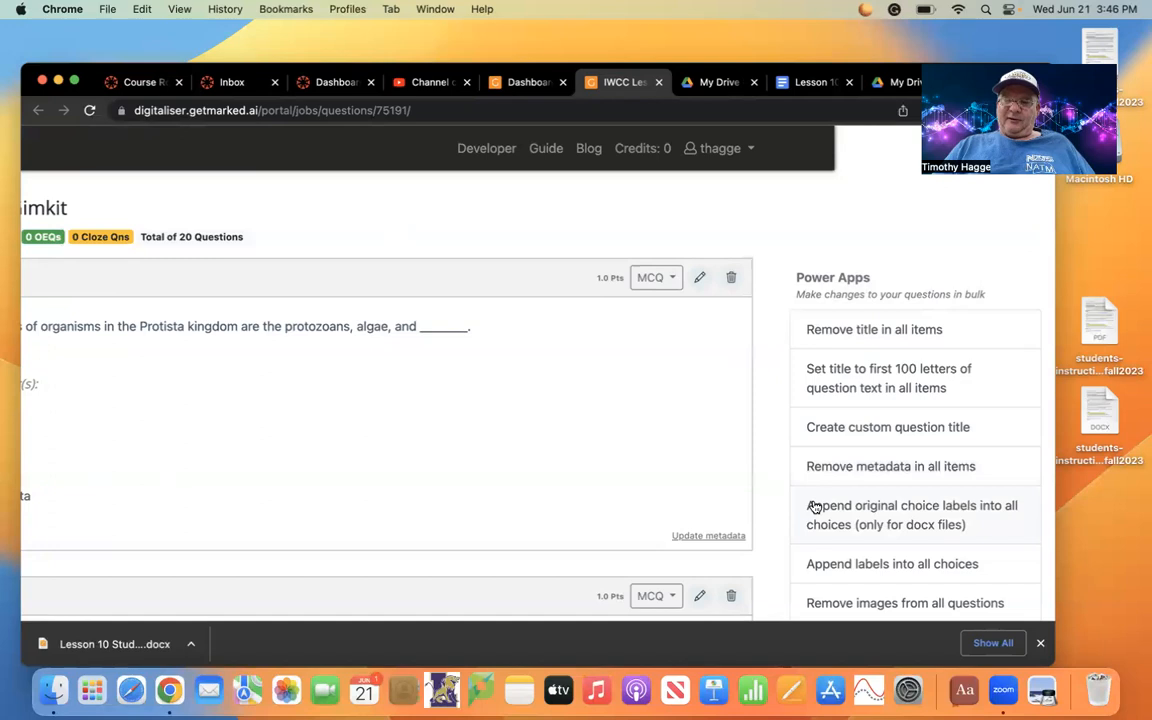
Review the Power Apps bulk options for titles, metadata, choice labels and images beside the IWCC Lesson 6 questions
scroll(815, 507, "down", 2)
scroll(815, 507, "up", 1)
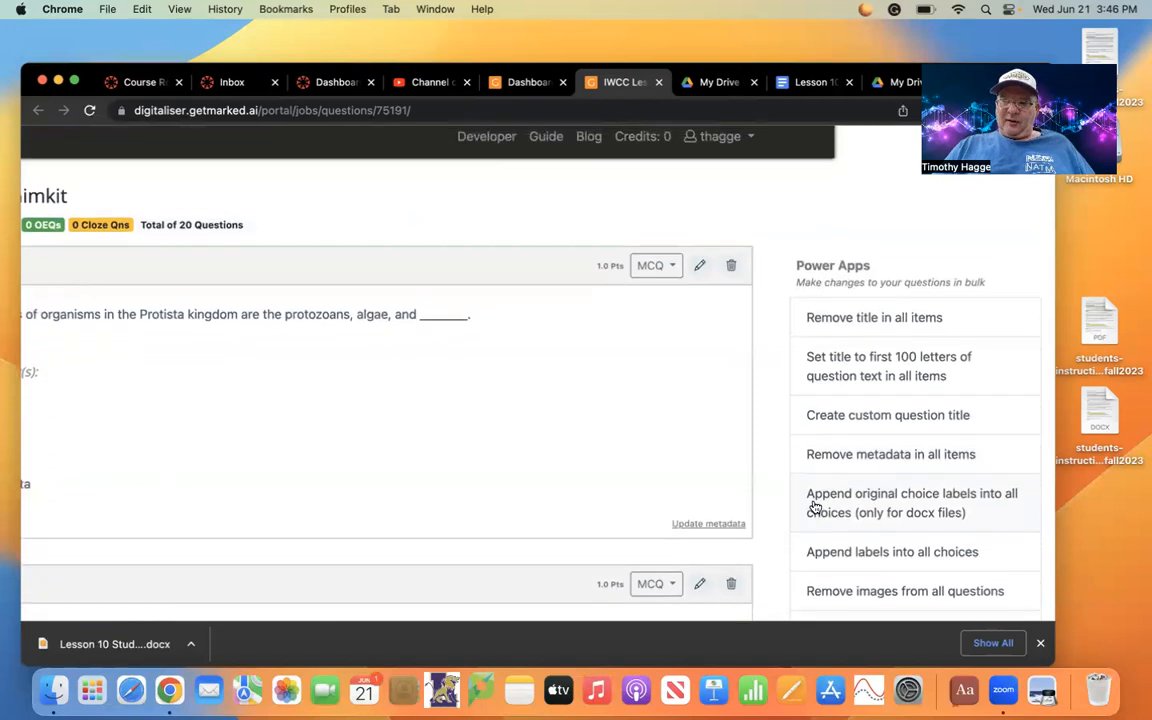
scroll(815, 507, "down", 1)
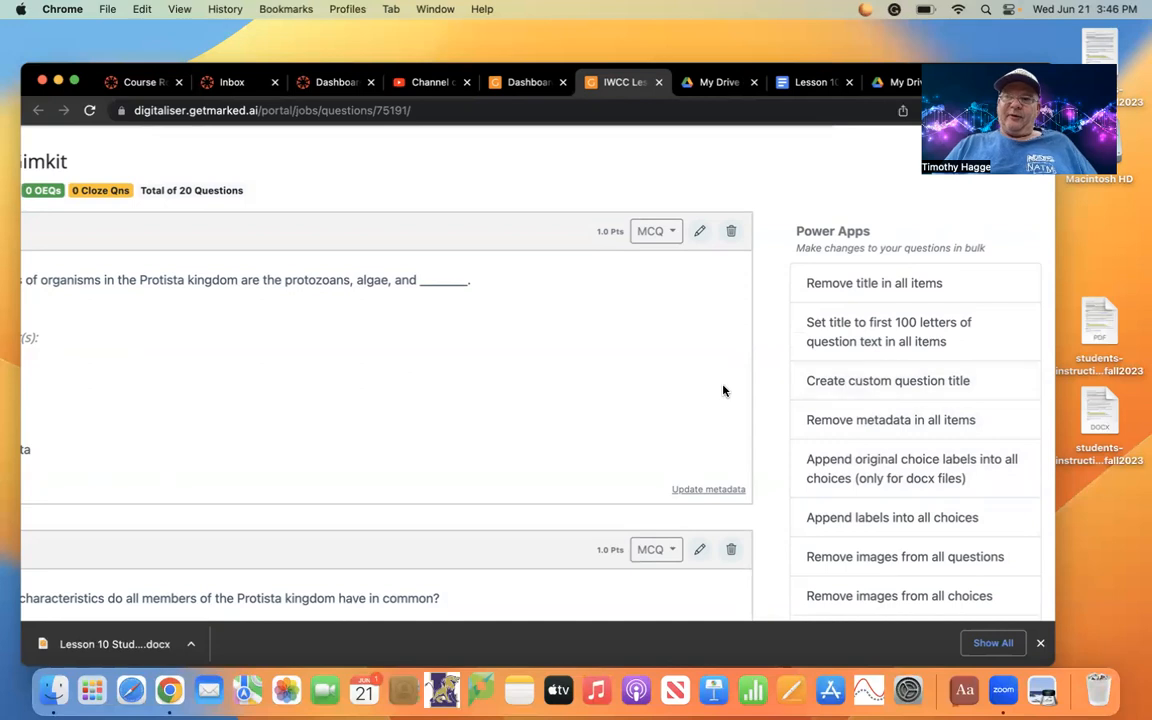
scroll(565, 186, "up", 1)
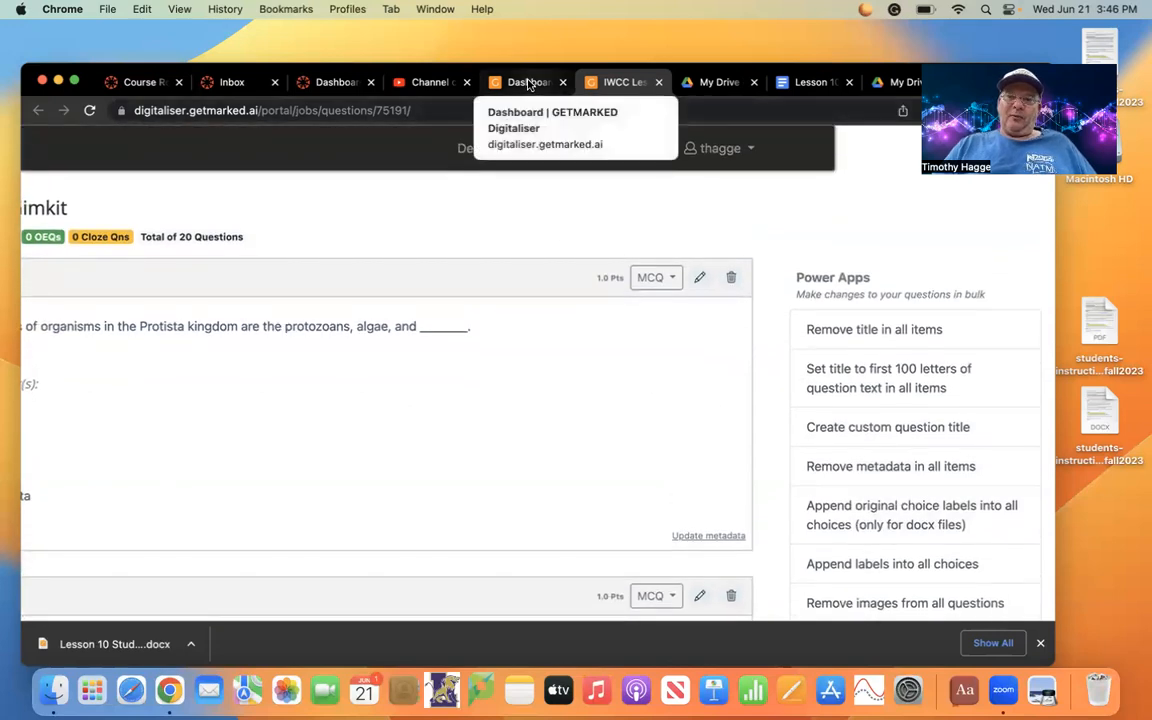
Return to the GetMarked dashboard and open the questions of the Lesson 10 Study Questions job
scroll(172, 241, "left", 5)
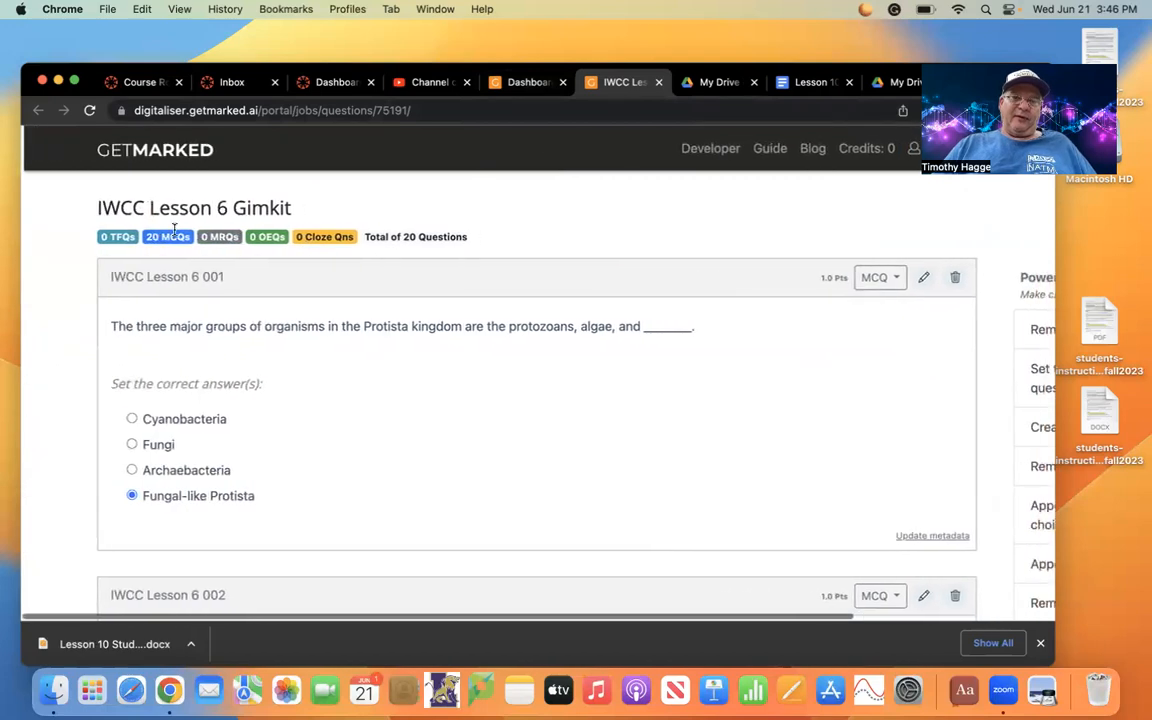
left_click(151, 157)
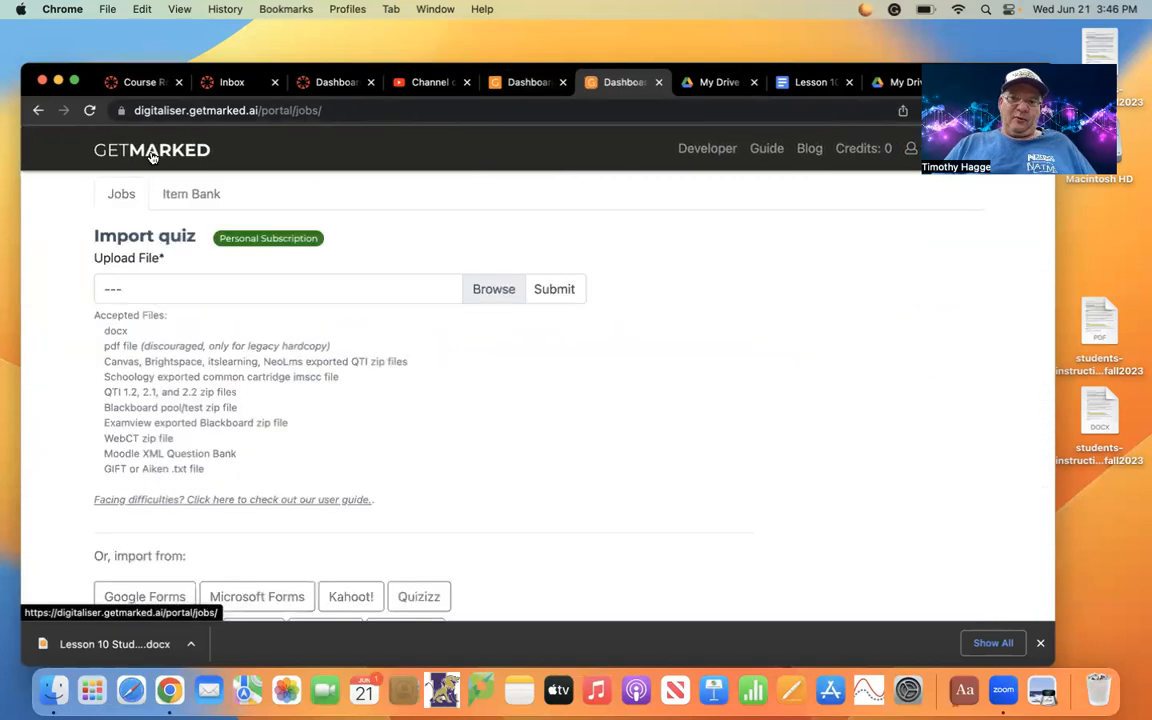
scroll(265, 304, "down", 5)
scroll(265, 304, "down", 2)
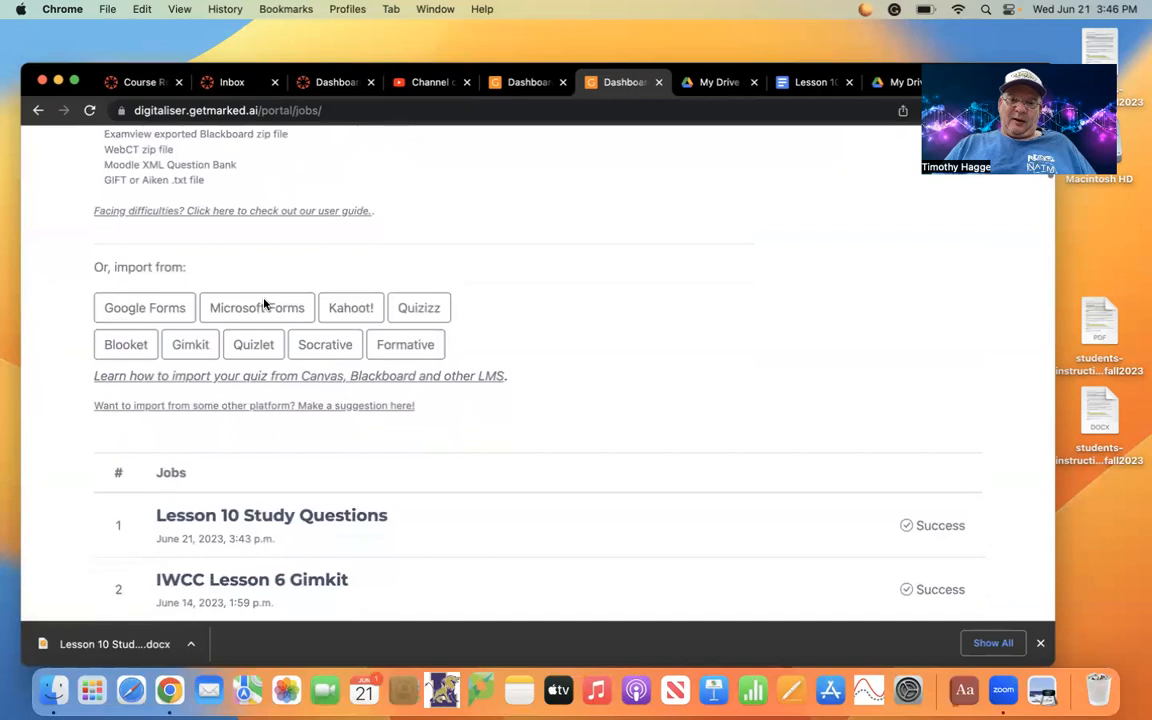
scroll(267, 305, "up", 1)
scroll(265, 305, "up", 1)
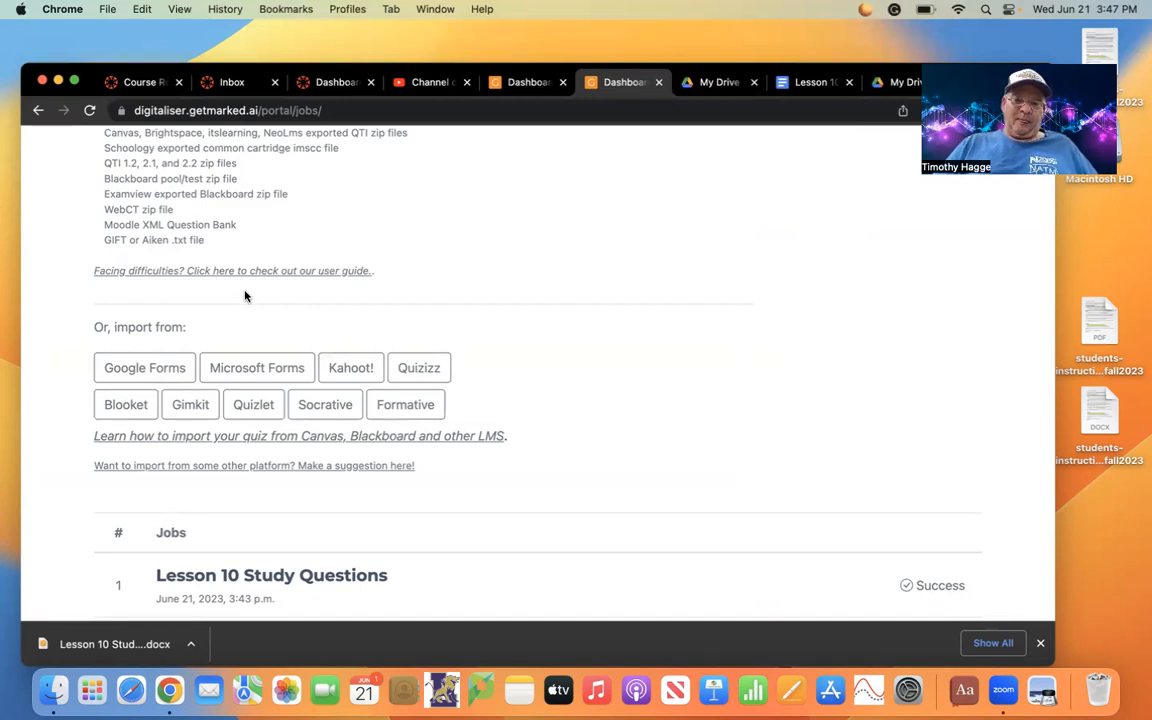
scroll(245, 296, "down", 3)
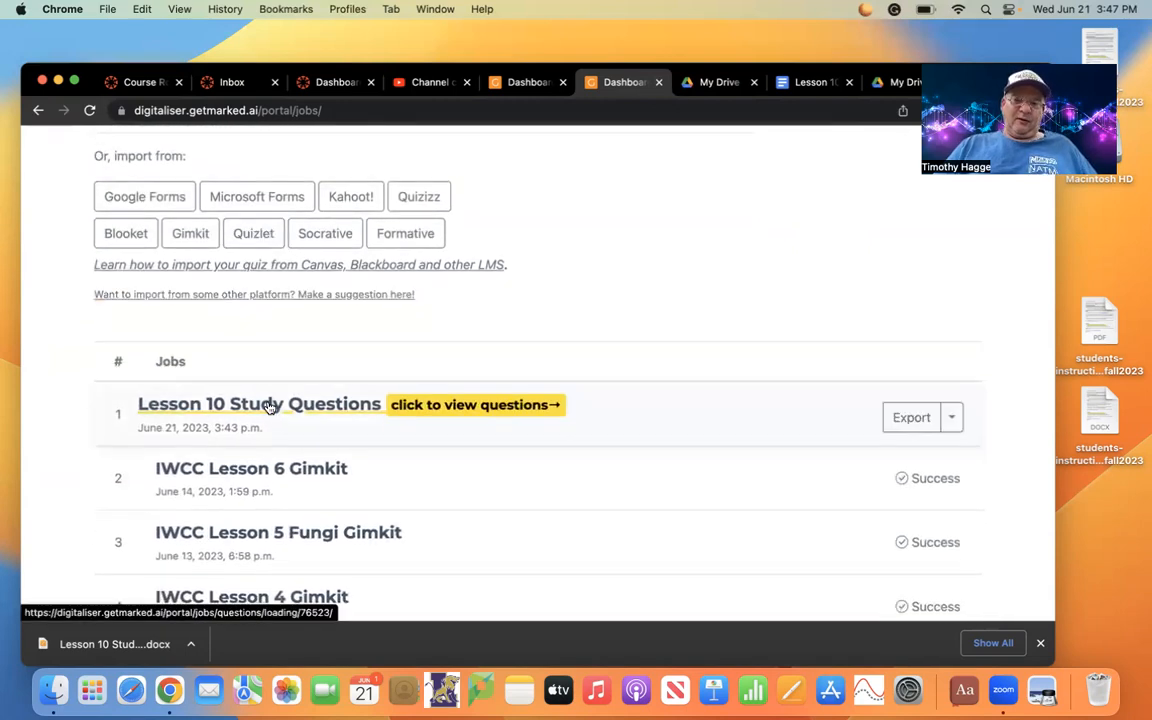
left_click(270, 404)
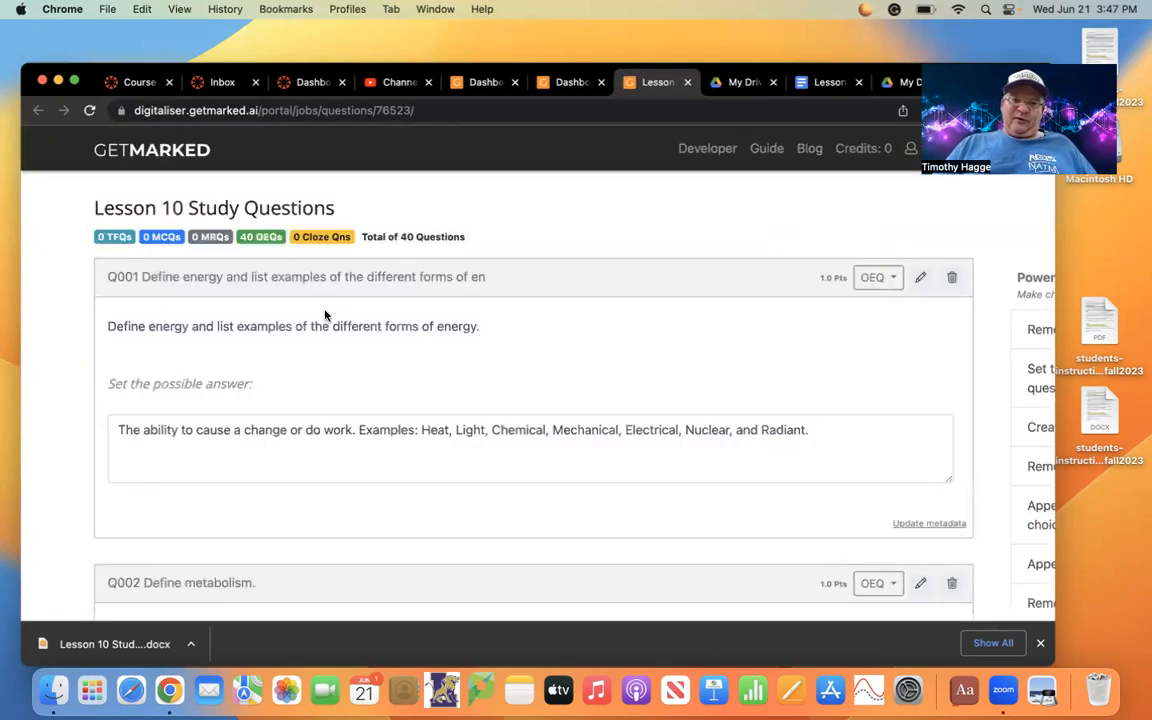
Review the first converted Lesson 10 questions with their titles and possible answers
scroll(325, 316, "down", 2)
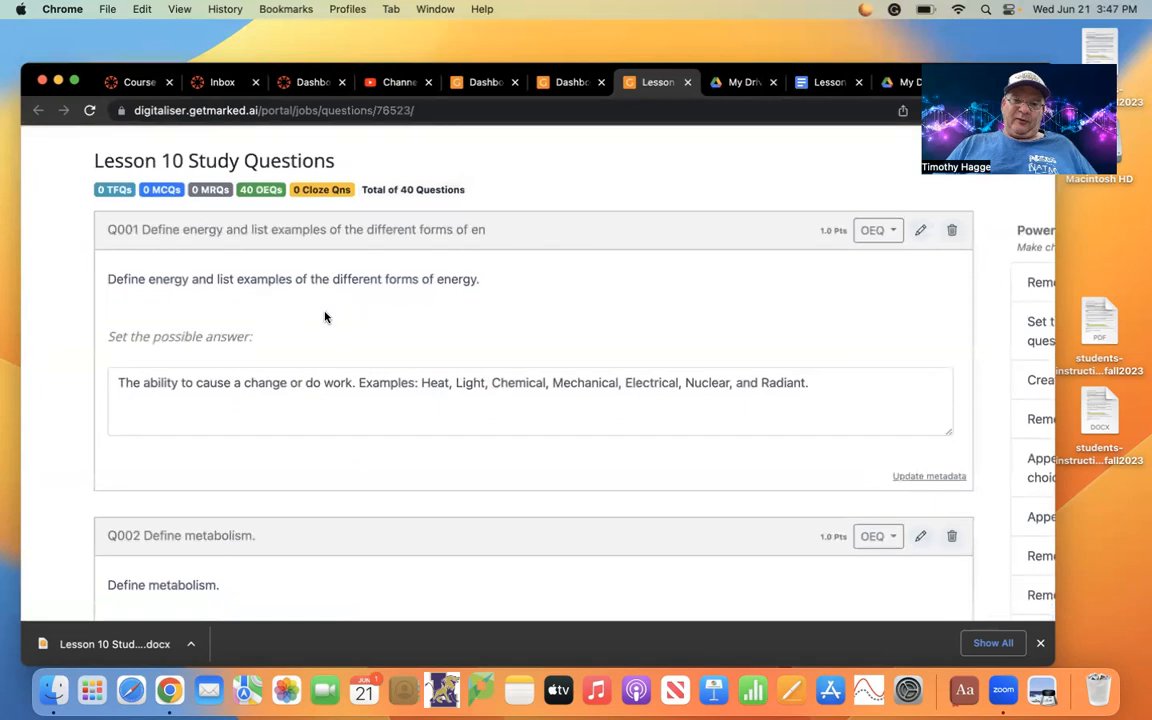
scroll(325, 316, "up", 3)
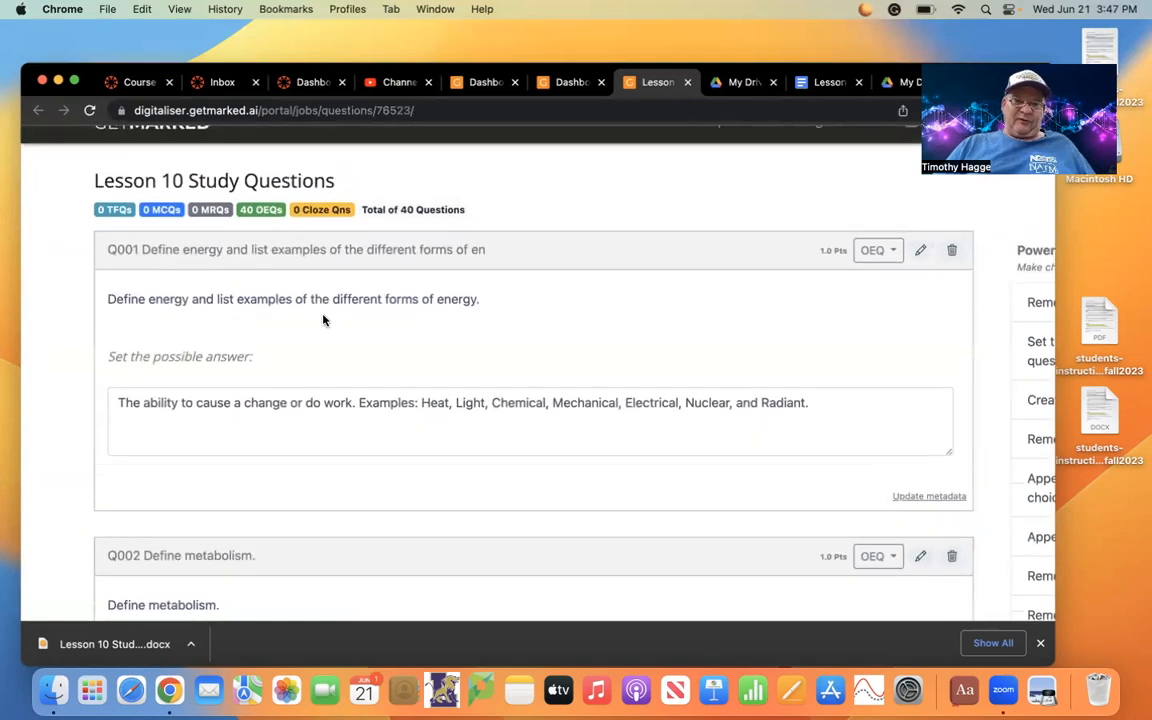
scroll(304, 334, "down", 8)
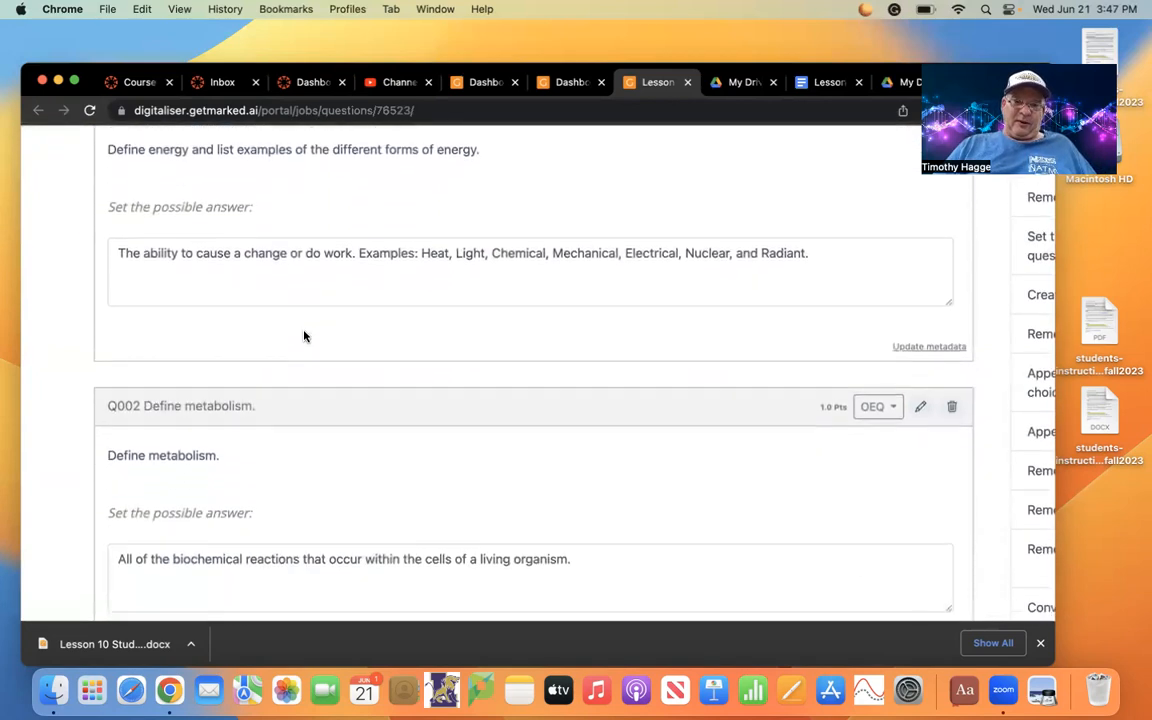
scroll(305, 336, "down", 2)
scroll(305, 336, "up", 8)
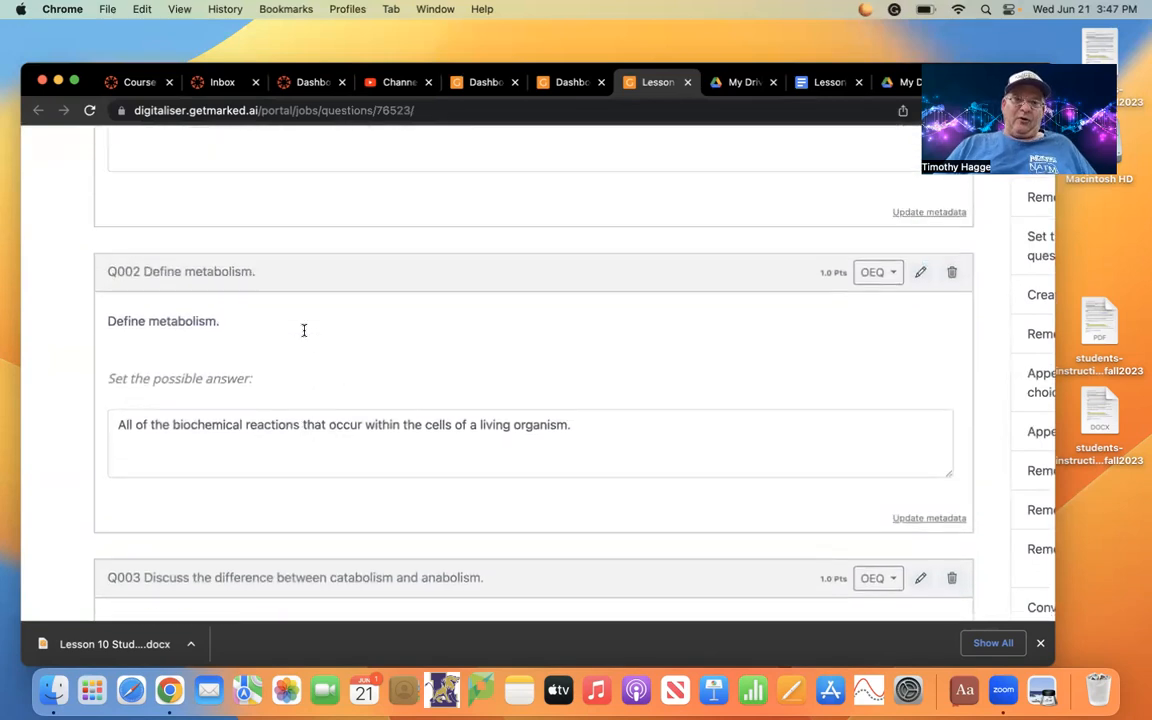
scroll(305, 336, "up", 3)
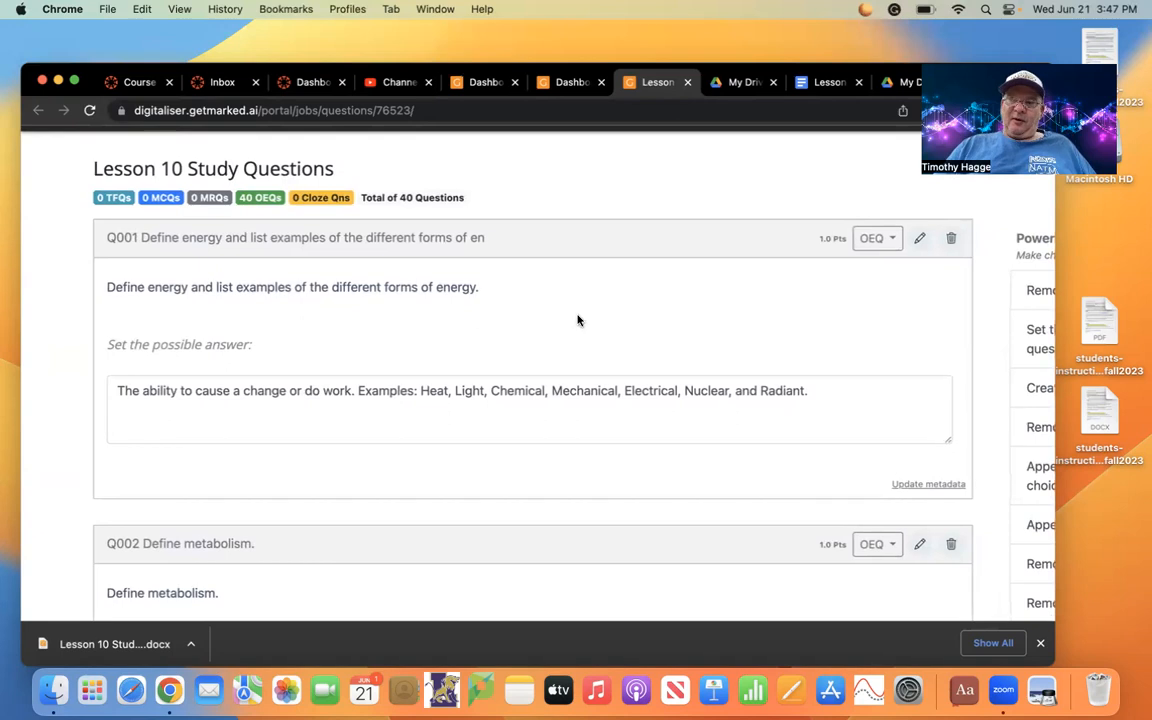
Remove the title in all Lesson 10 items with the bulk Power App, accept the confirmation and dismiss the notice
scroll(576, 321, "right", 5)
scroll(576, 321, "left", 3)
scroll(571, 321, "left", 2)
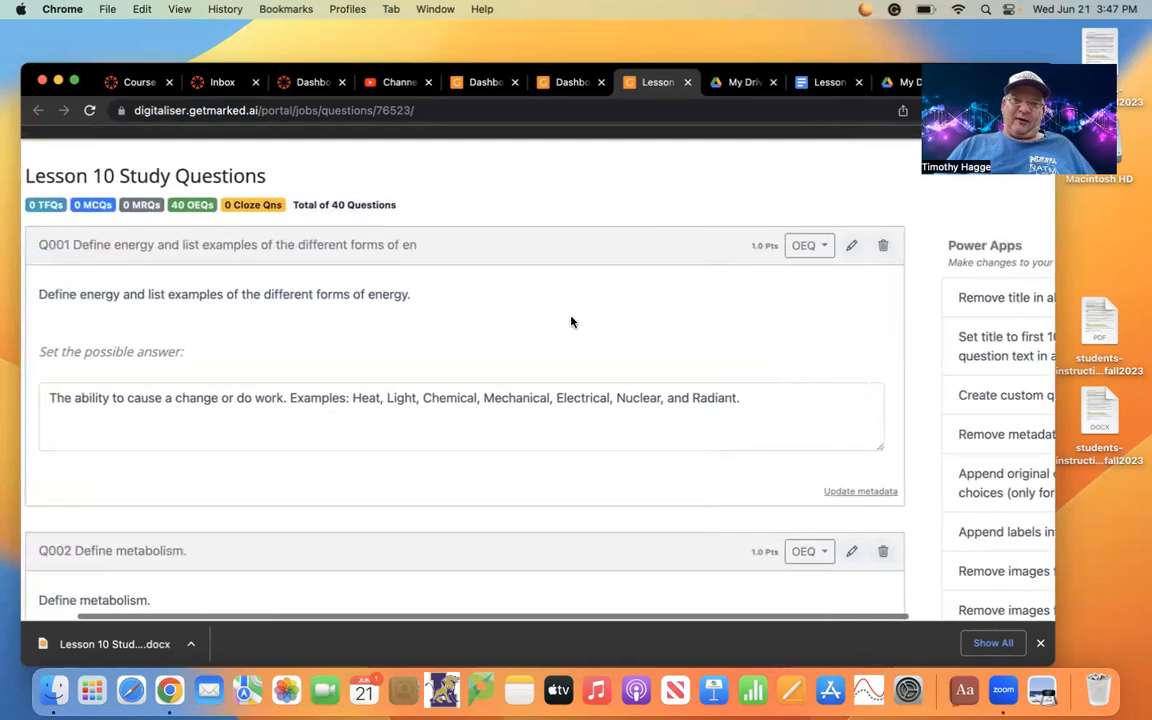
scroll(571, 321, "right", 5)
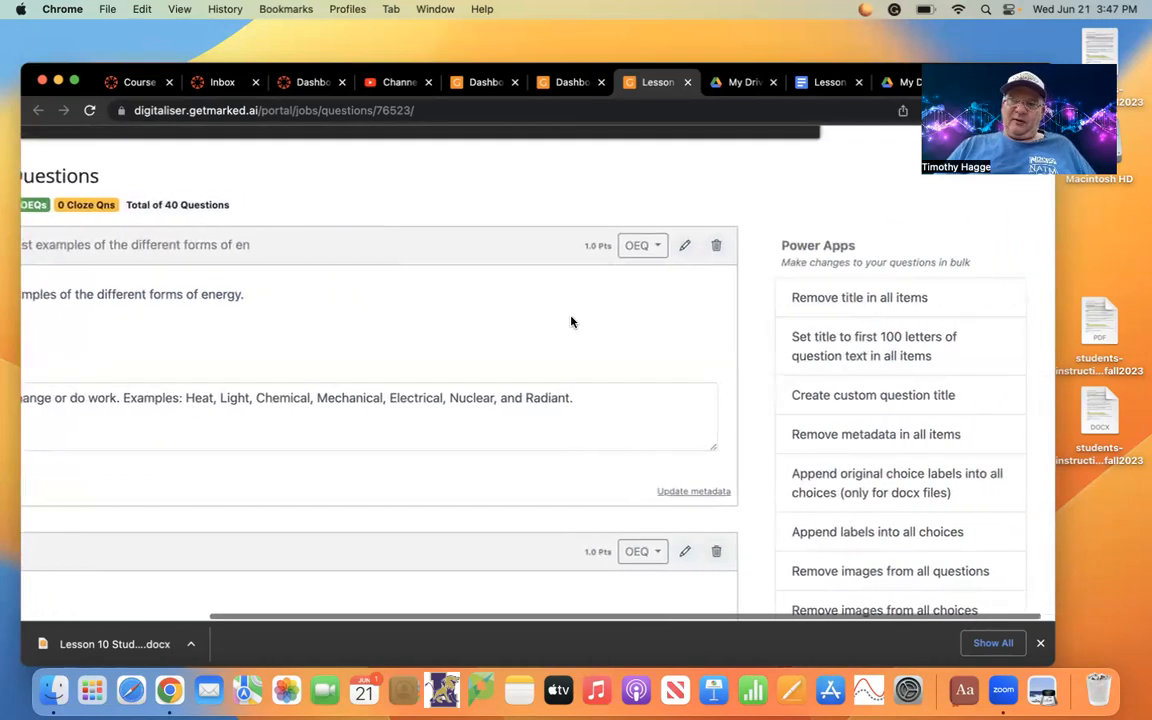
left_click(843, 300)
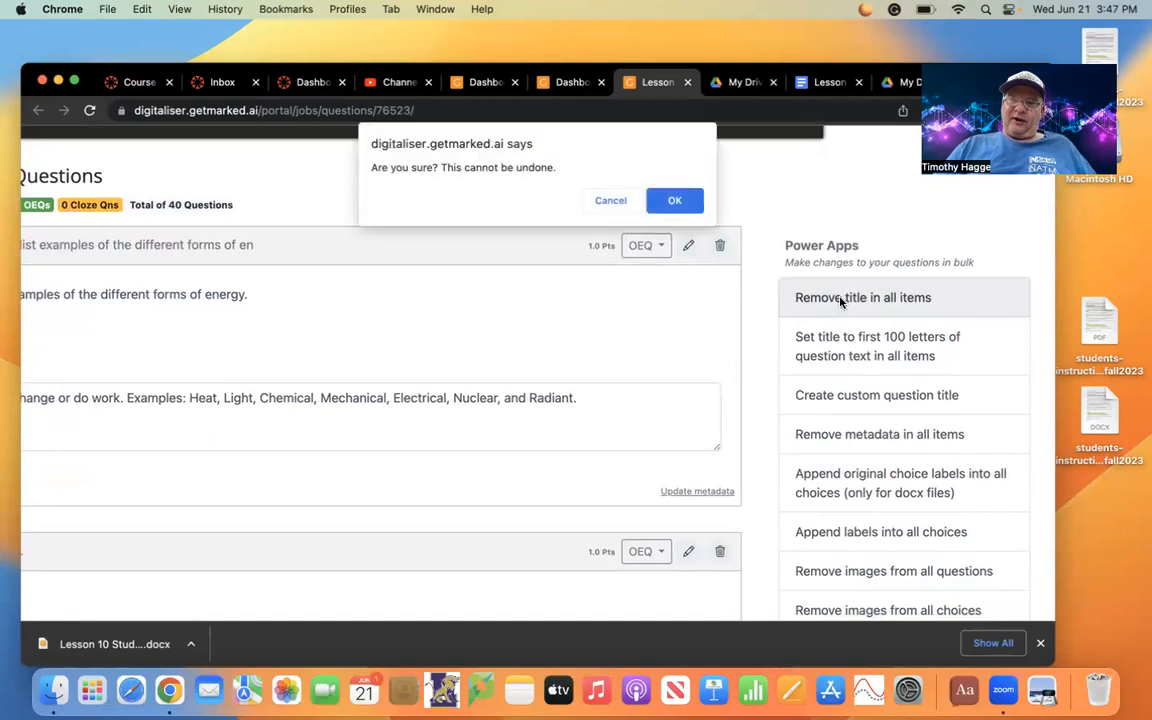
left_click(675, 196)
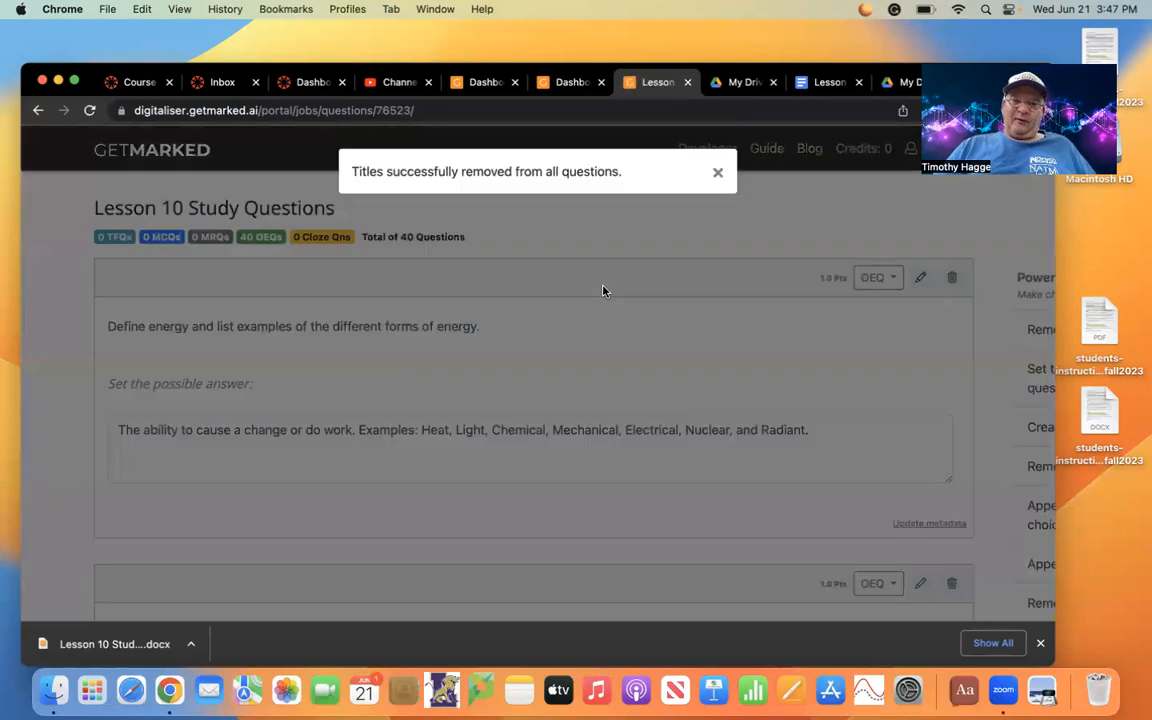
left_click(719, 173)
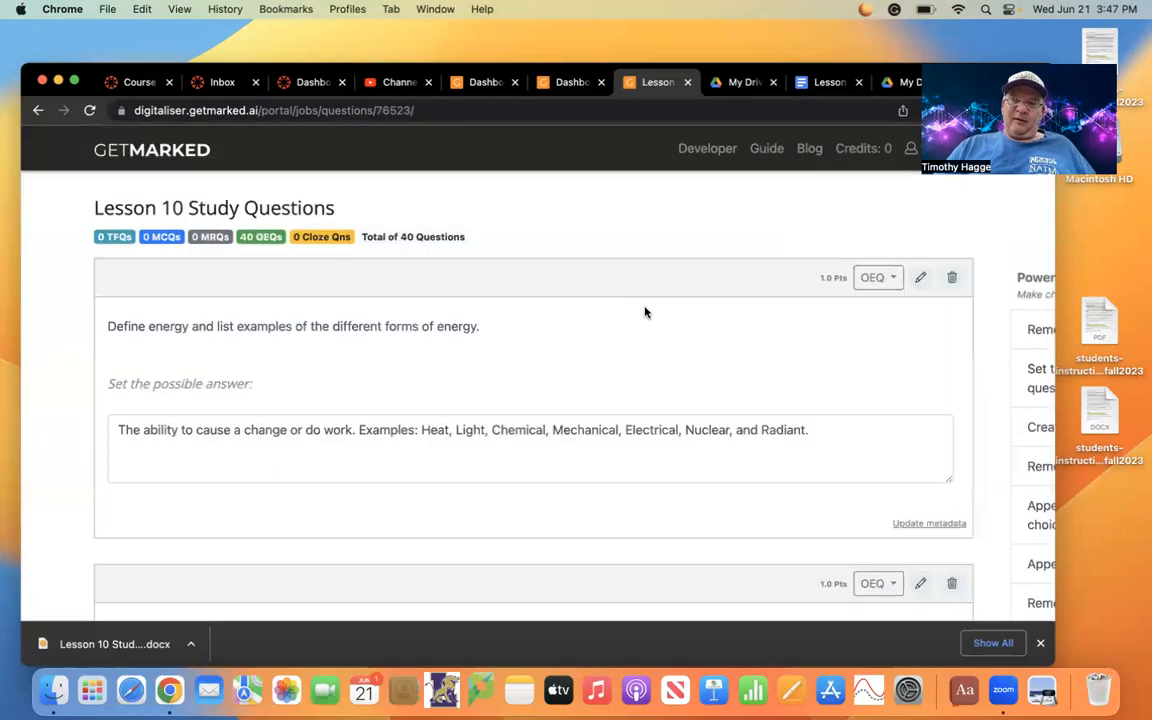
scroll(645, 312, "right", 5)
scroll(645, 312, "left", 5)
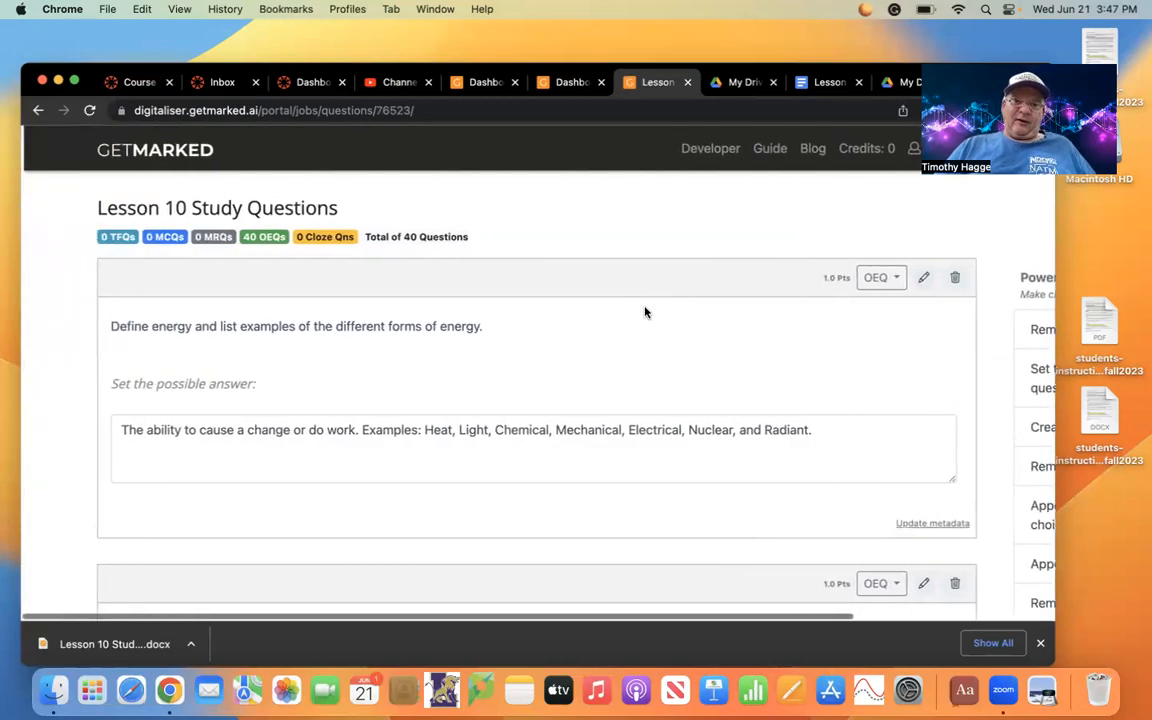
Apply the custom question title template "Lesson 10 {N}" to all questions and check the numbered titles
scroll(645, 312, "right", 5)
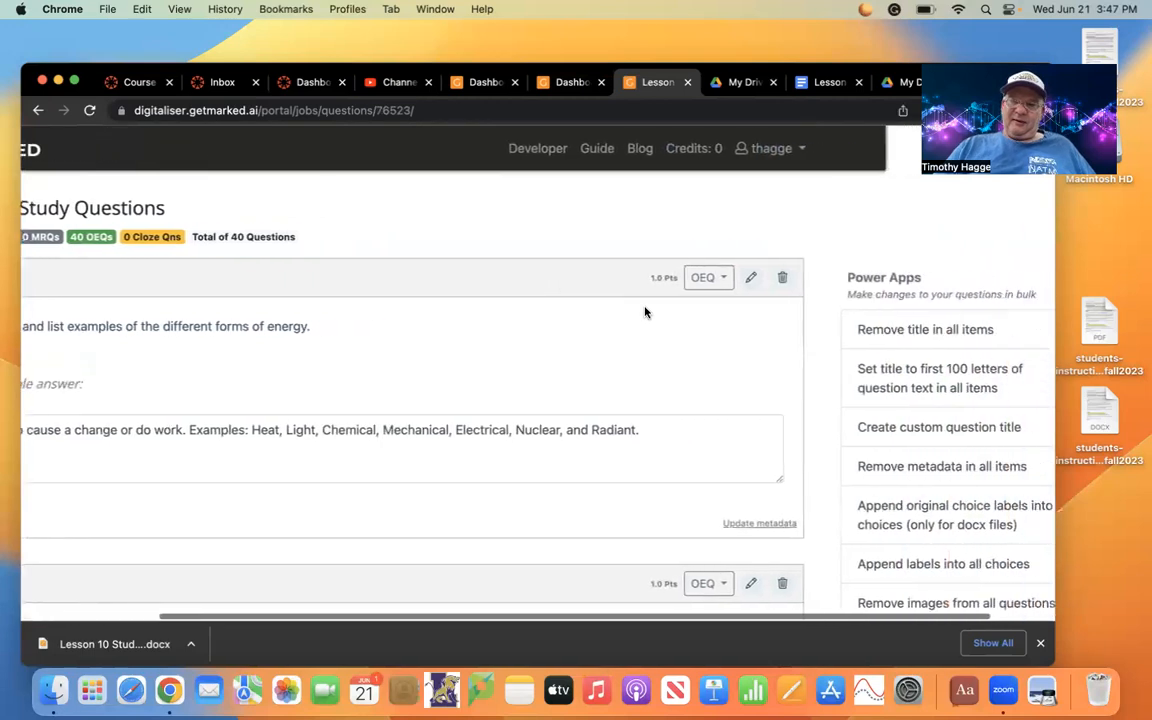
scroll(645, 312, "right", 2)
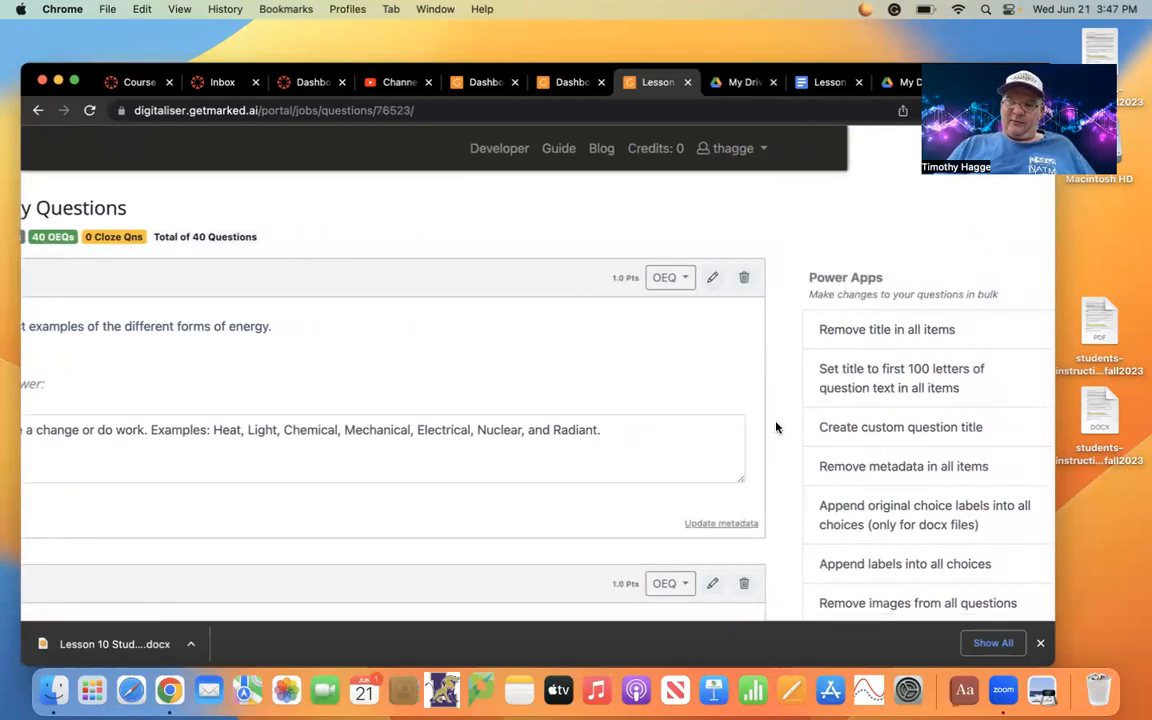
left_click(864, 435)
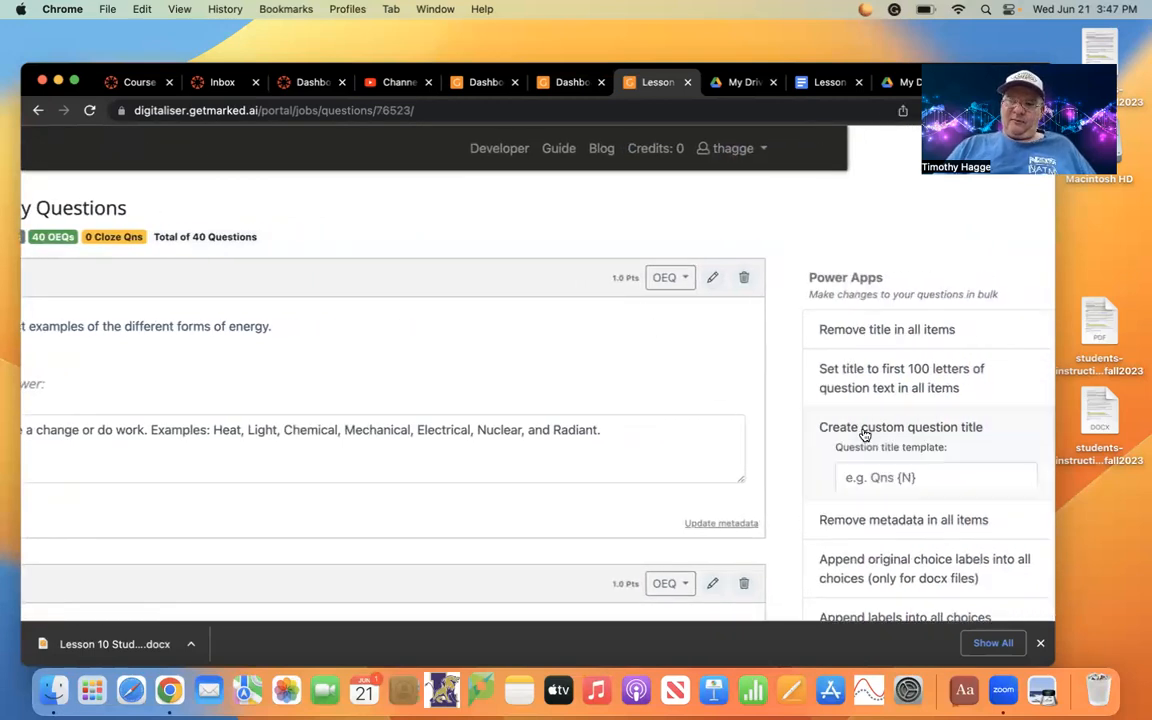
scroll(864, 440, "down", 2)
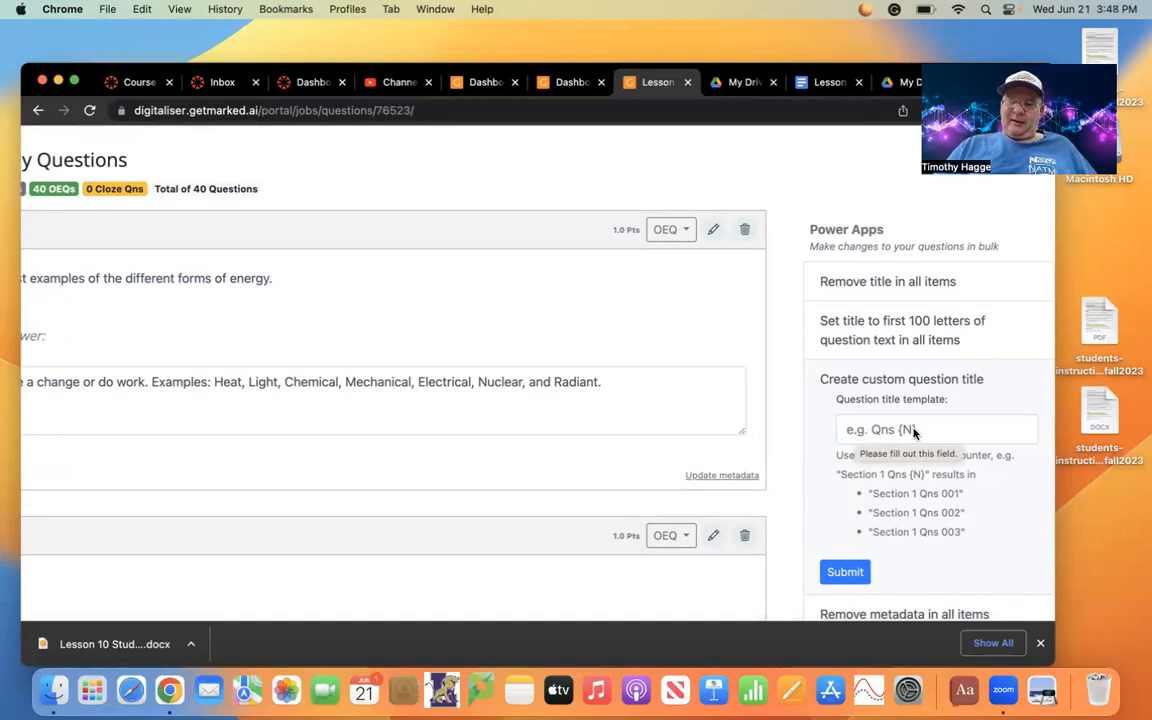
left_click(869, 432)
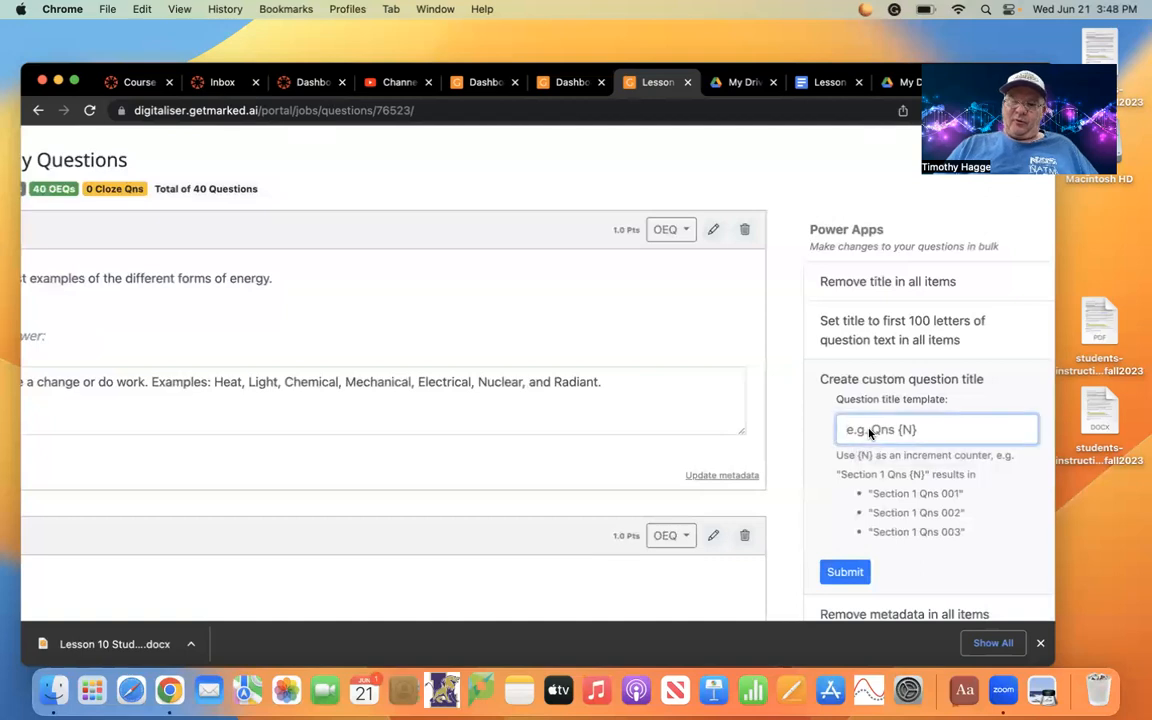
type("Lesson 10 {N")
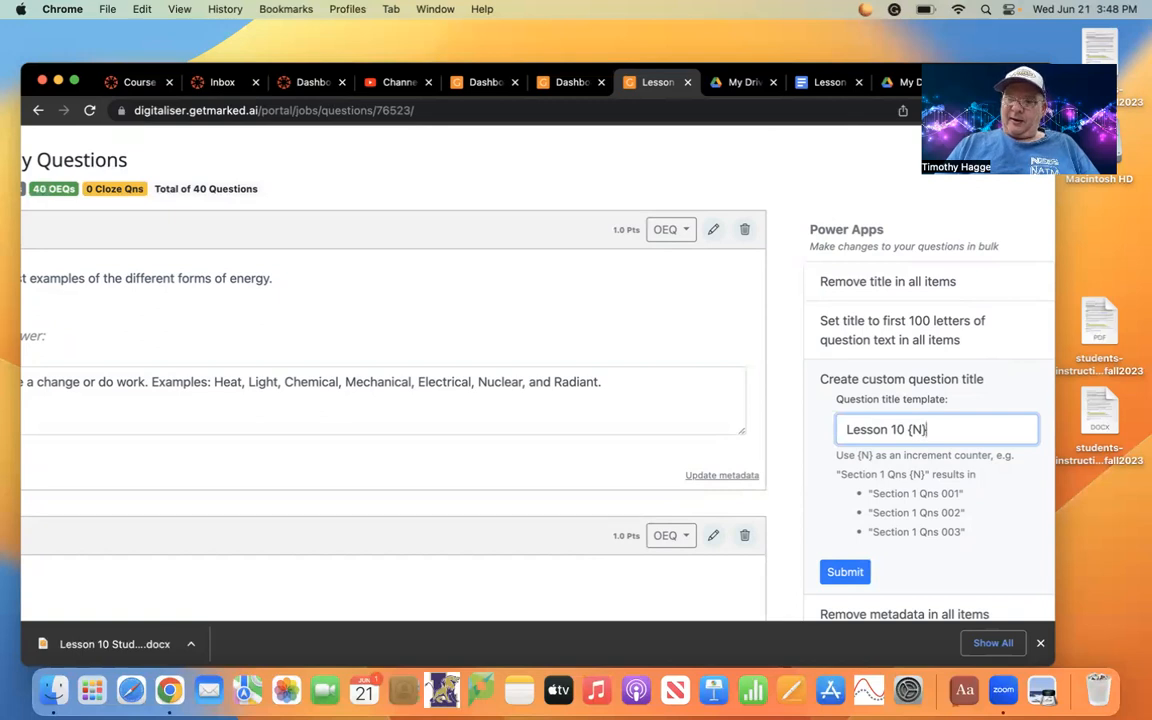
left_click(850, 571)
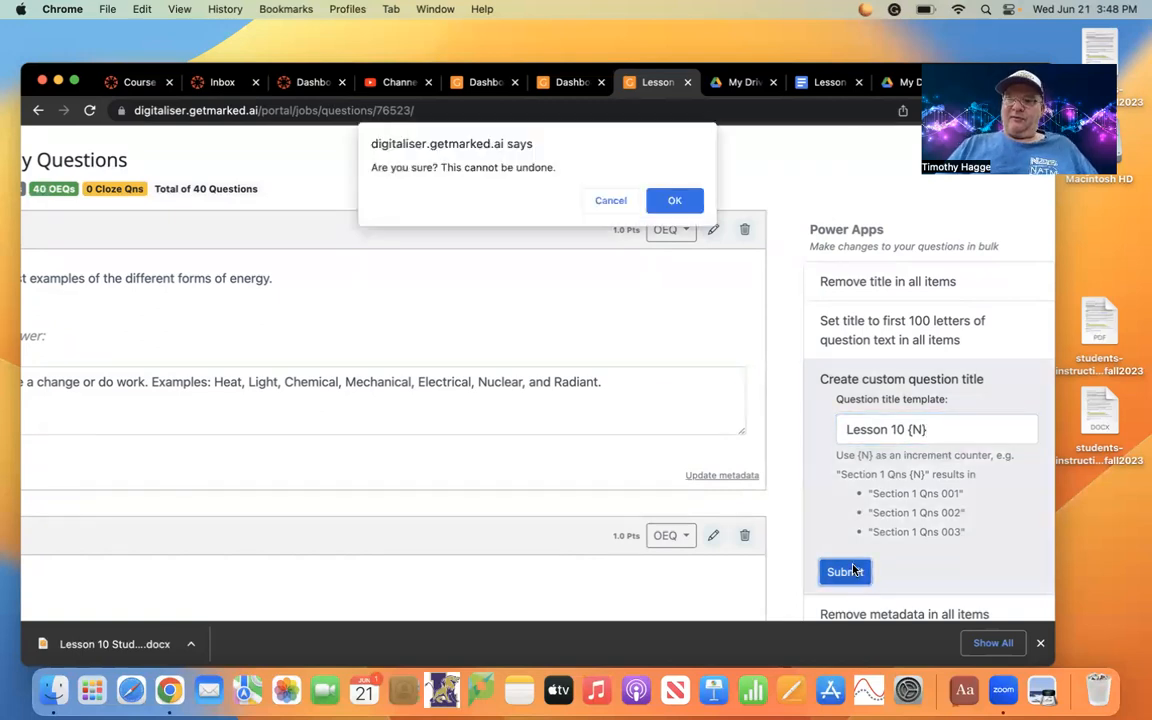
left_click(660, 208)
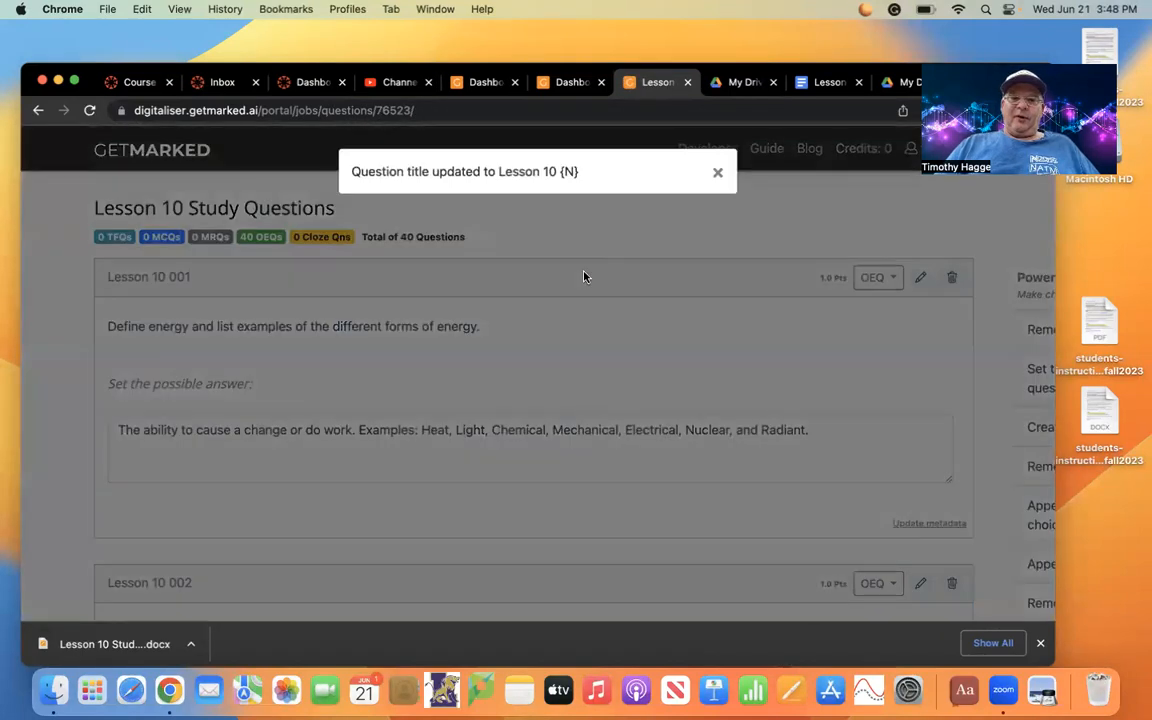
left_click(717, 174)
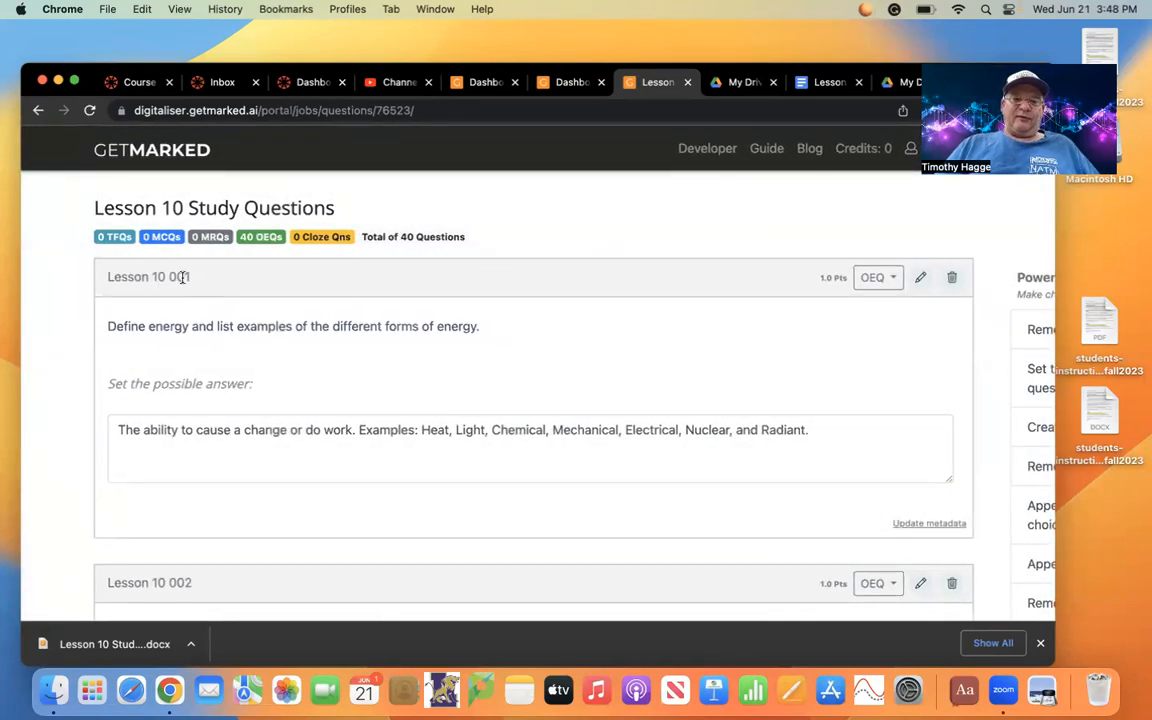
scroll(182, 277, "down", 10)
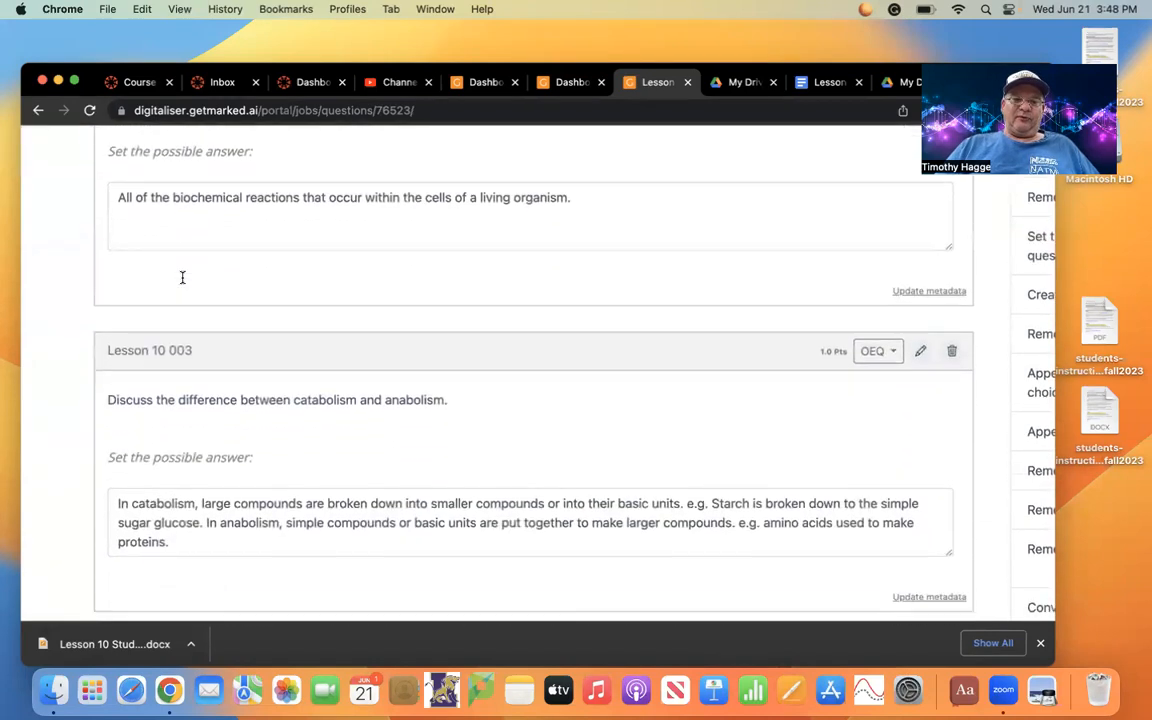
scroll(182, 277, "up", 10)
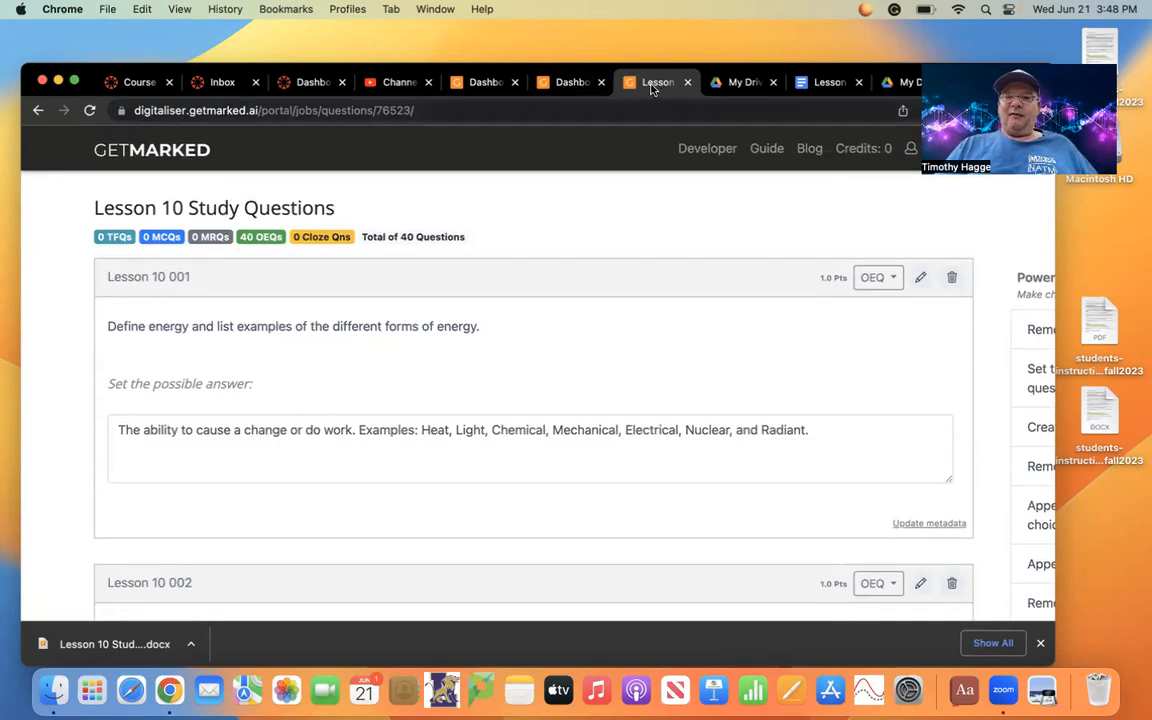
Return to the dashboard and open the export options for the Lesson 10 Study Questions job
left_click(160, 150)
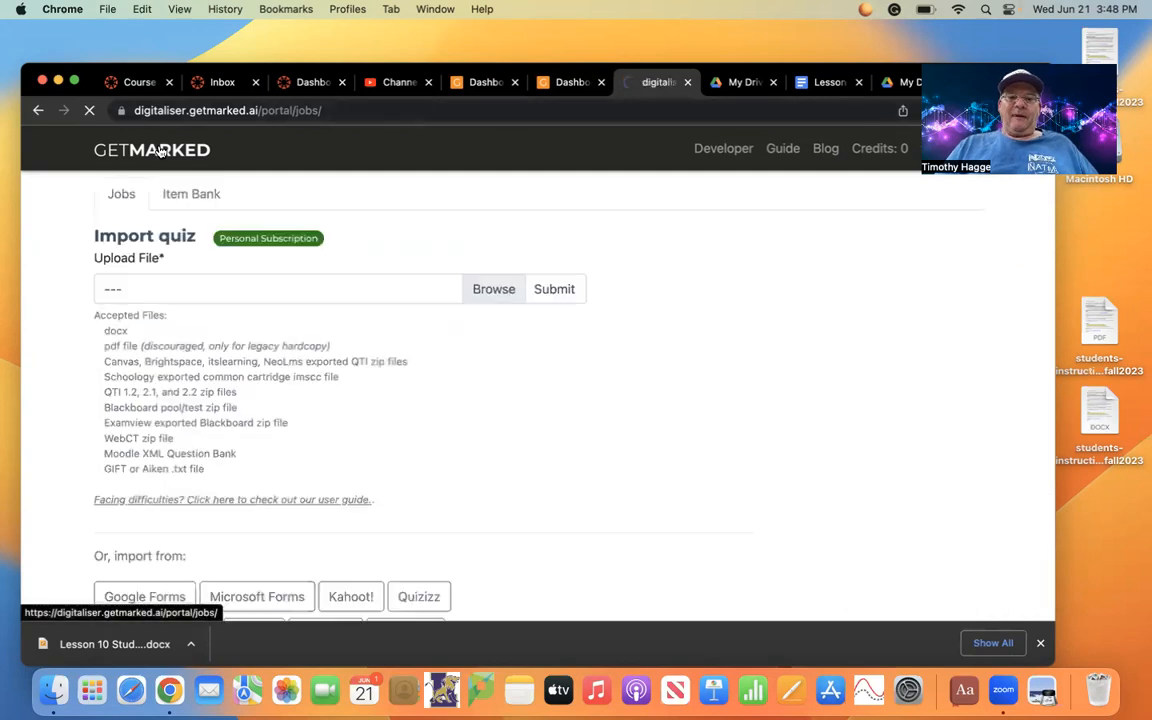
scroll(510, 287, "down", 10)
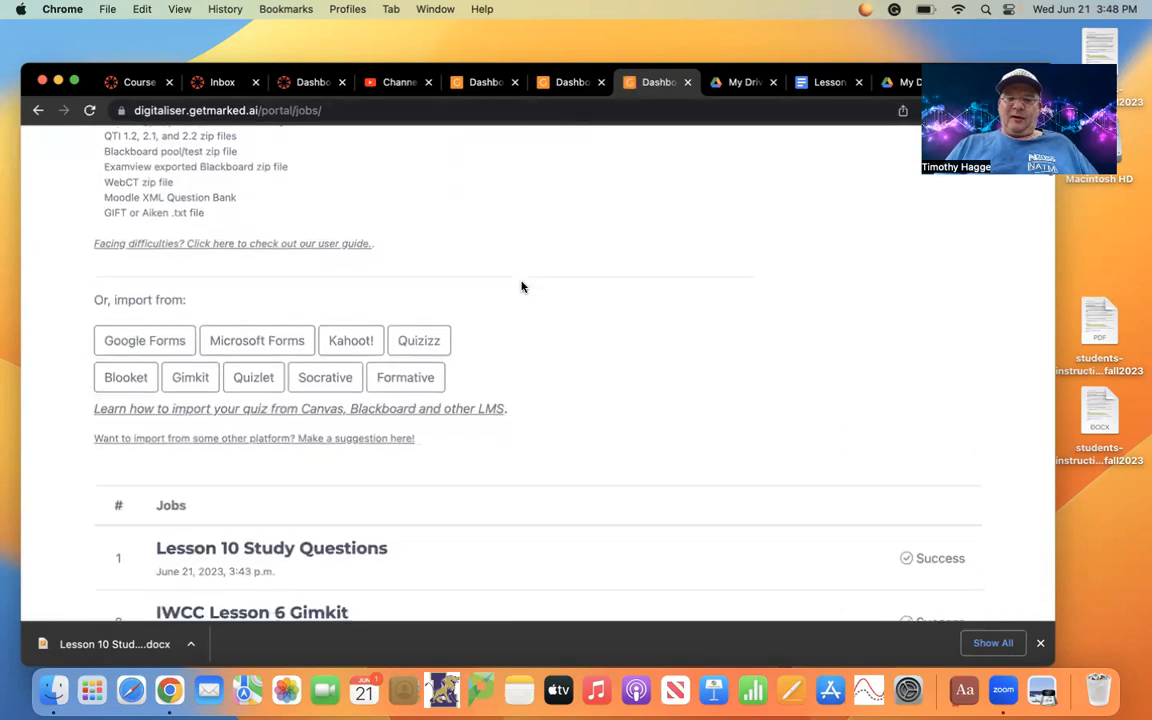
mouse_move(836, 386)
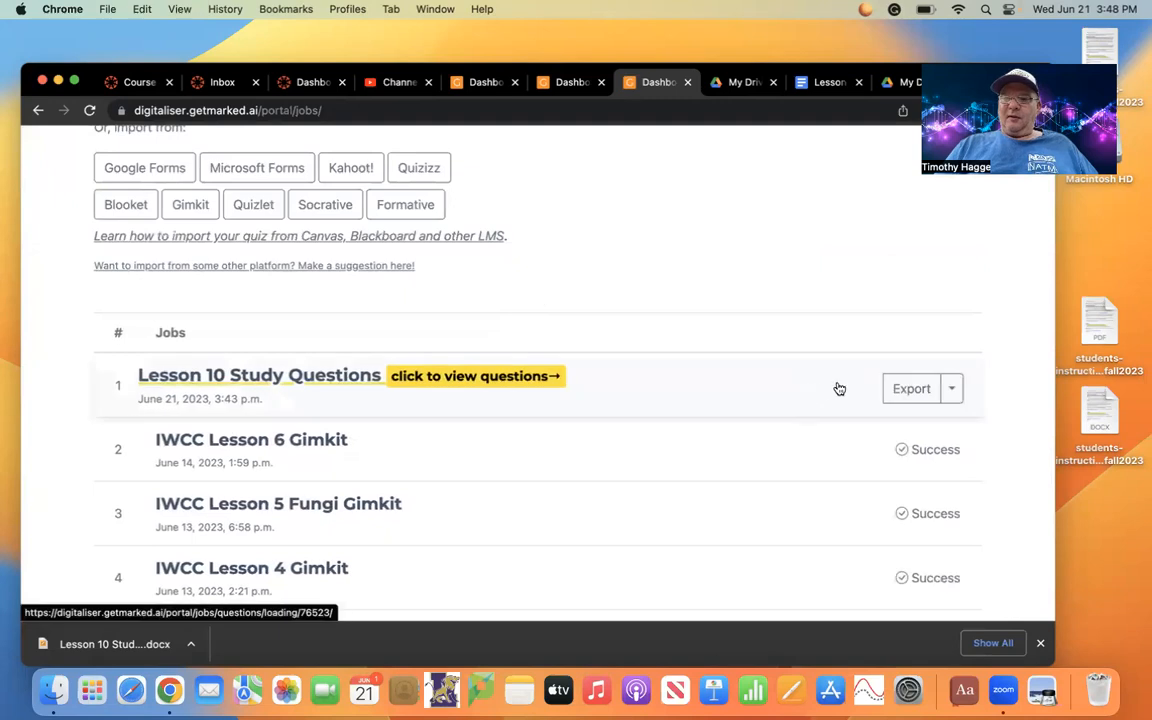
left_click(906, 390)
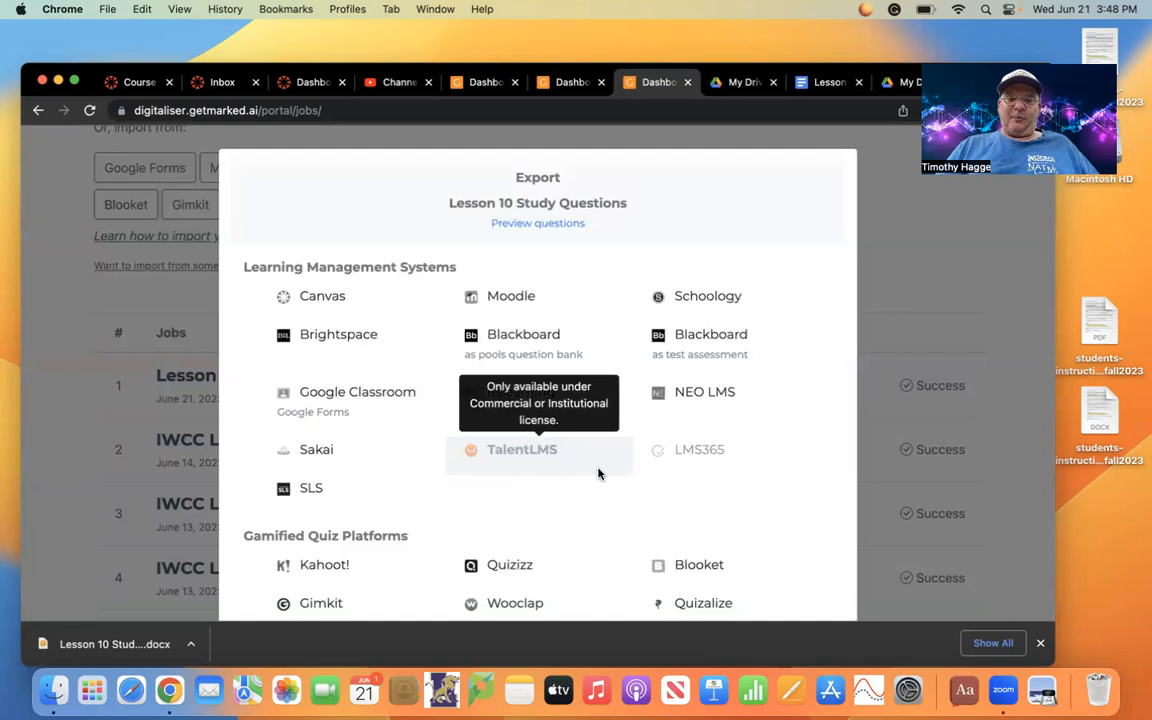
Examine the learning management, gamified quiz and other export platforms offered for the Lesson 10 Study Questions
scroll(596, 481, "down", 3)
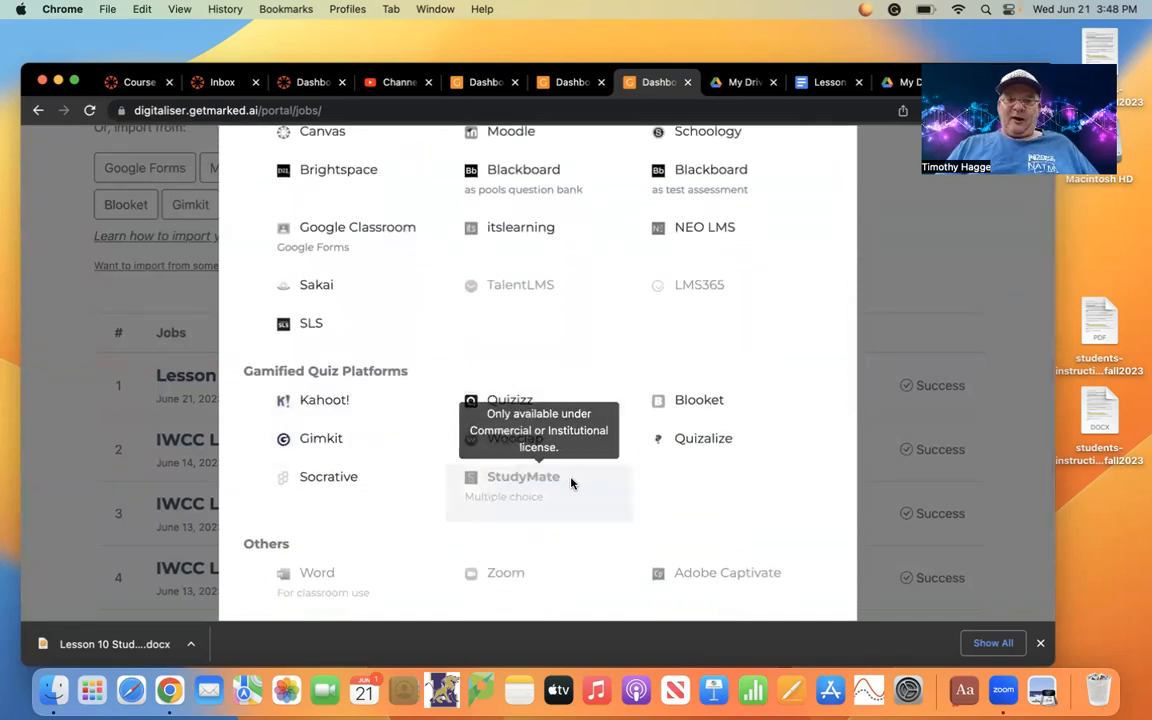
scroll(558, 383, "up", 2)
scroll(558, 383, "down", 2)
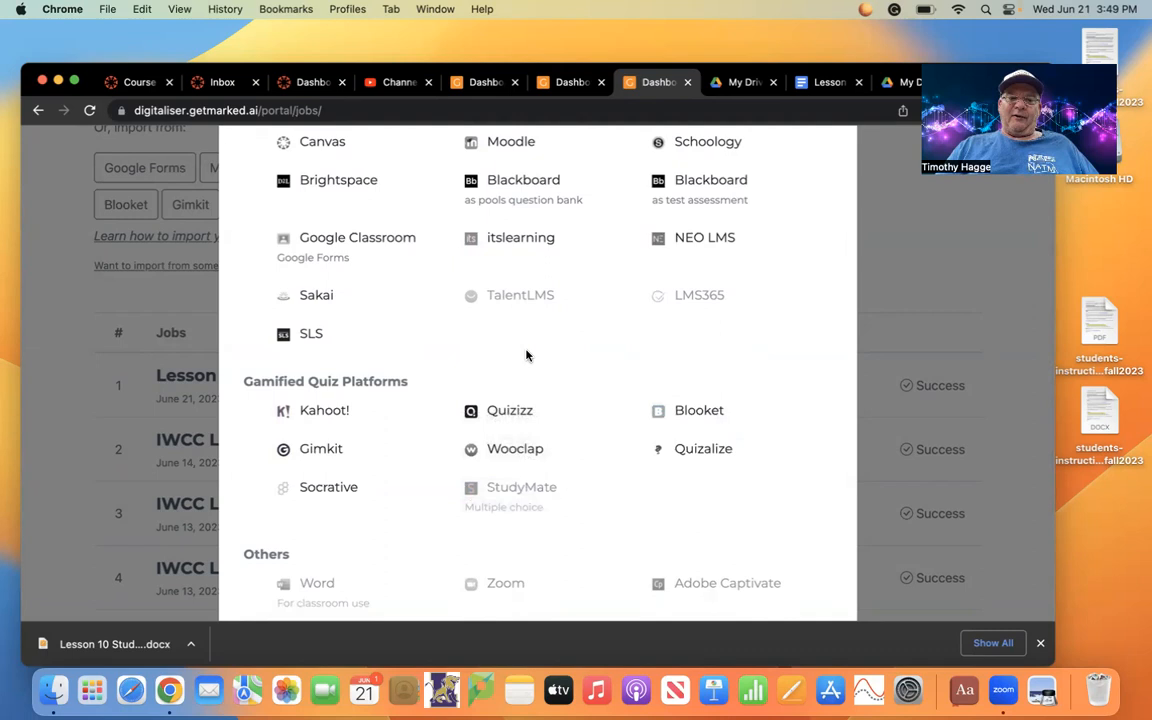
scroll(527, 355, "up", 2)
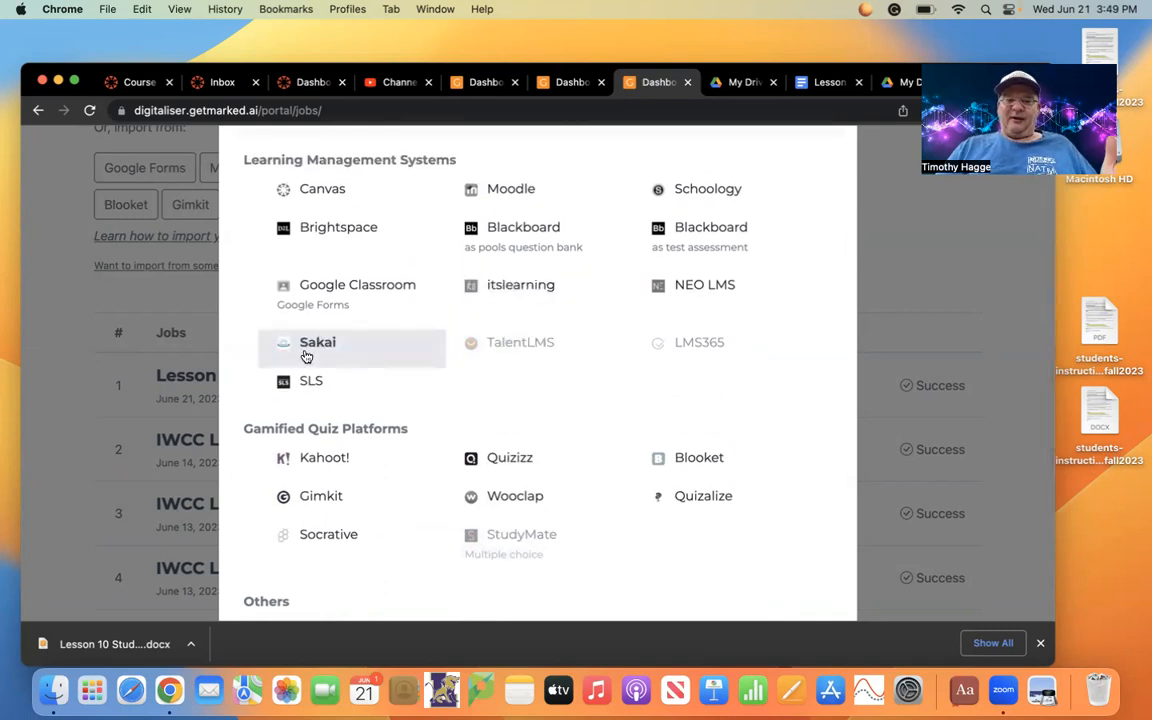
scroll(257, 348, "down", 6)
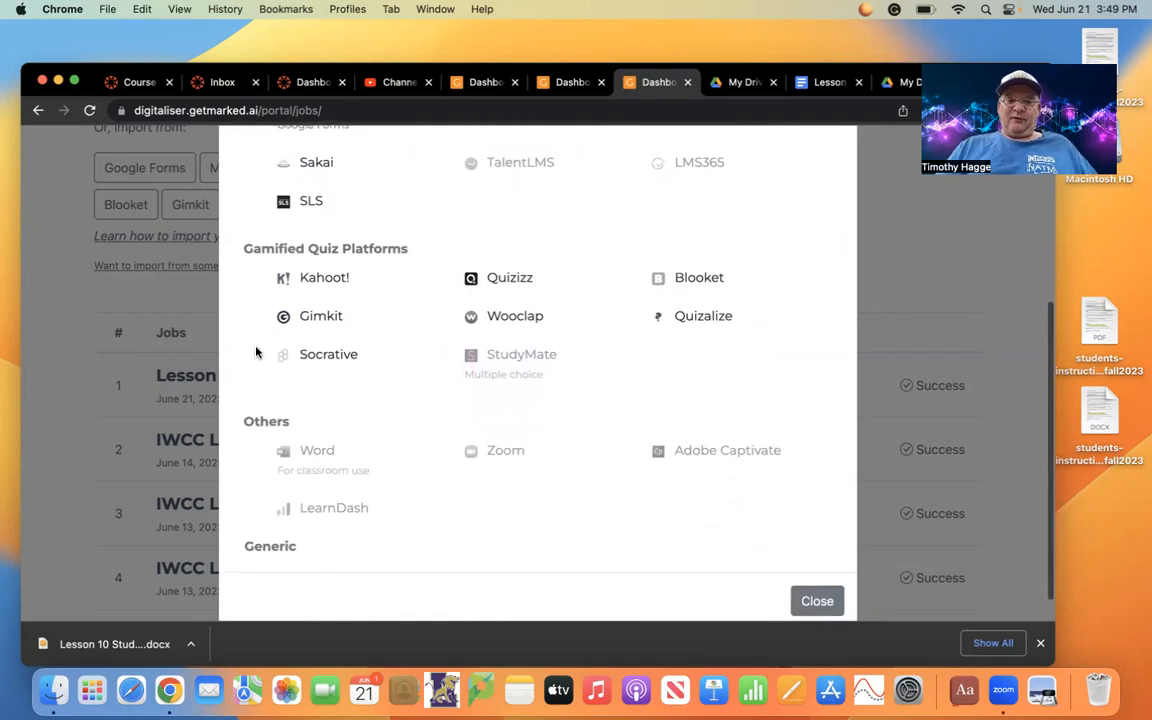
scroll(293, 366, "up", 6)
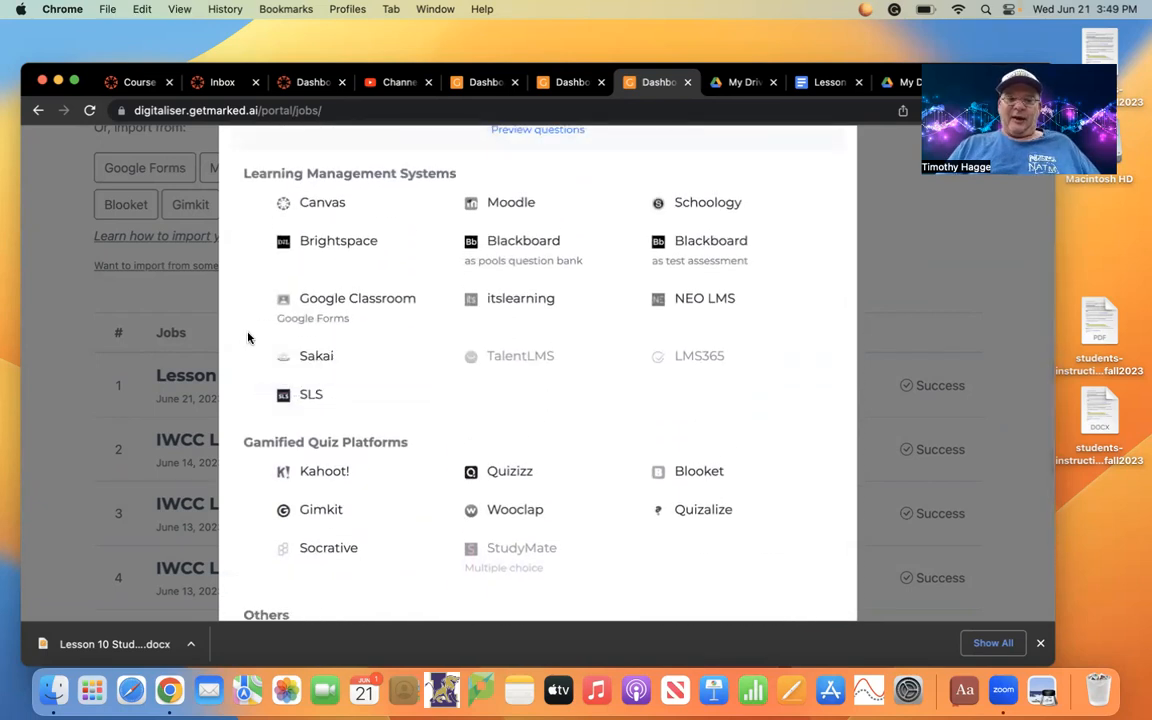
scroll(250, 340, "down", 1)
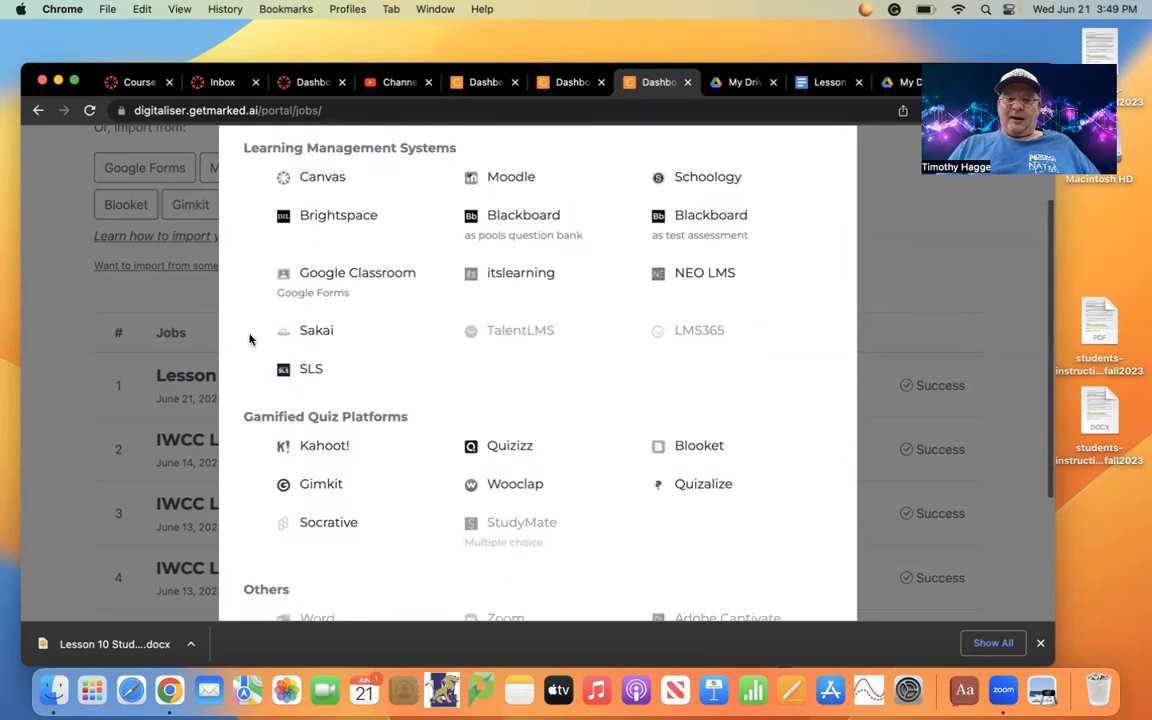
scroll(252, 340, "up", 2)
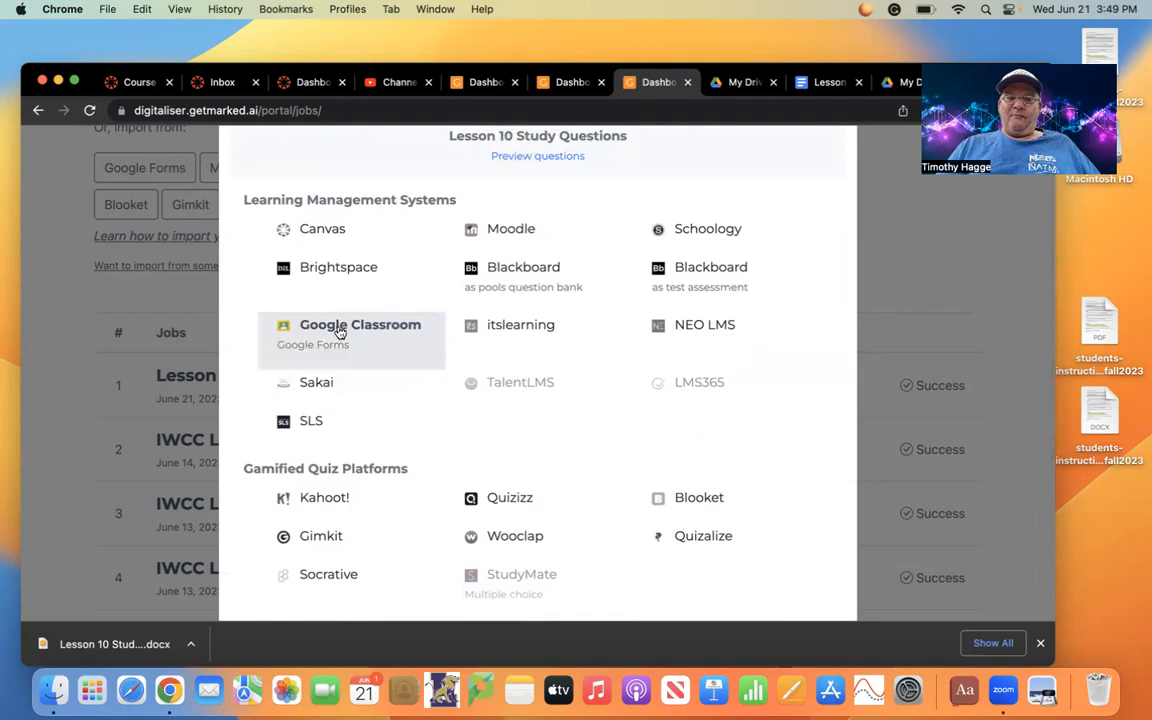
Export the questions to Google Classroom as a Google Form, signing in with the school Google account and granting the requested access
left_click(338, 331)
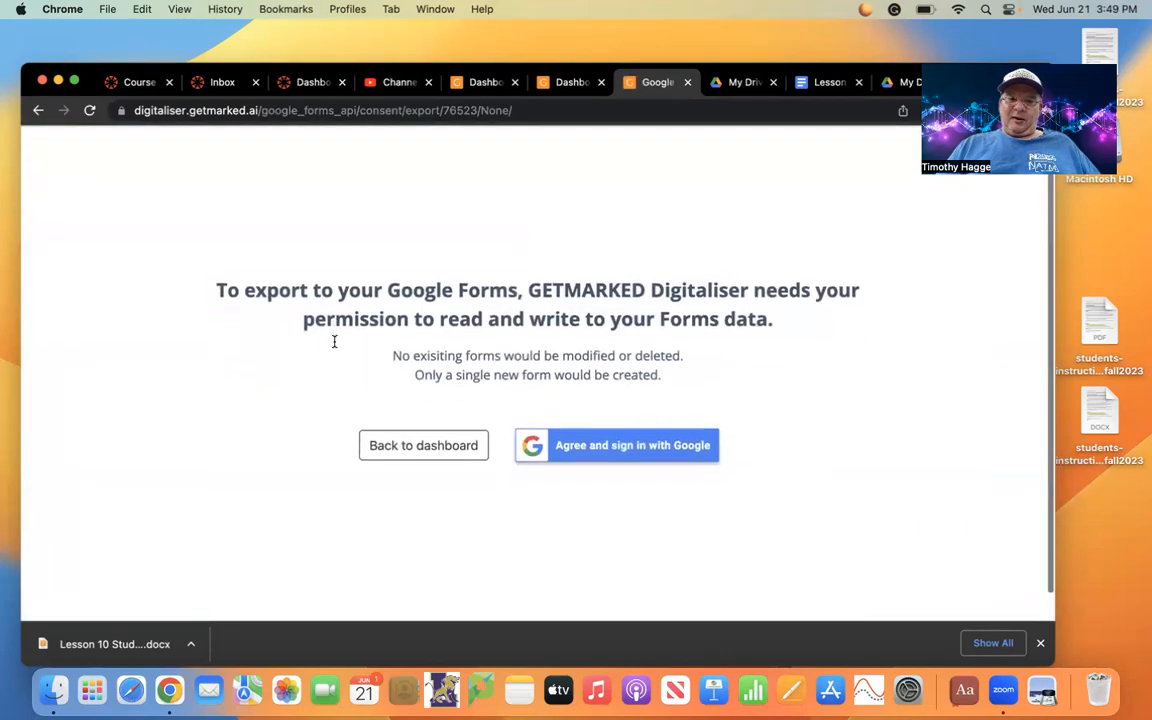
left_click(618, 444)
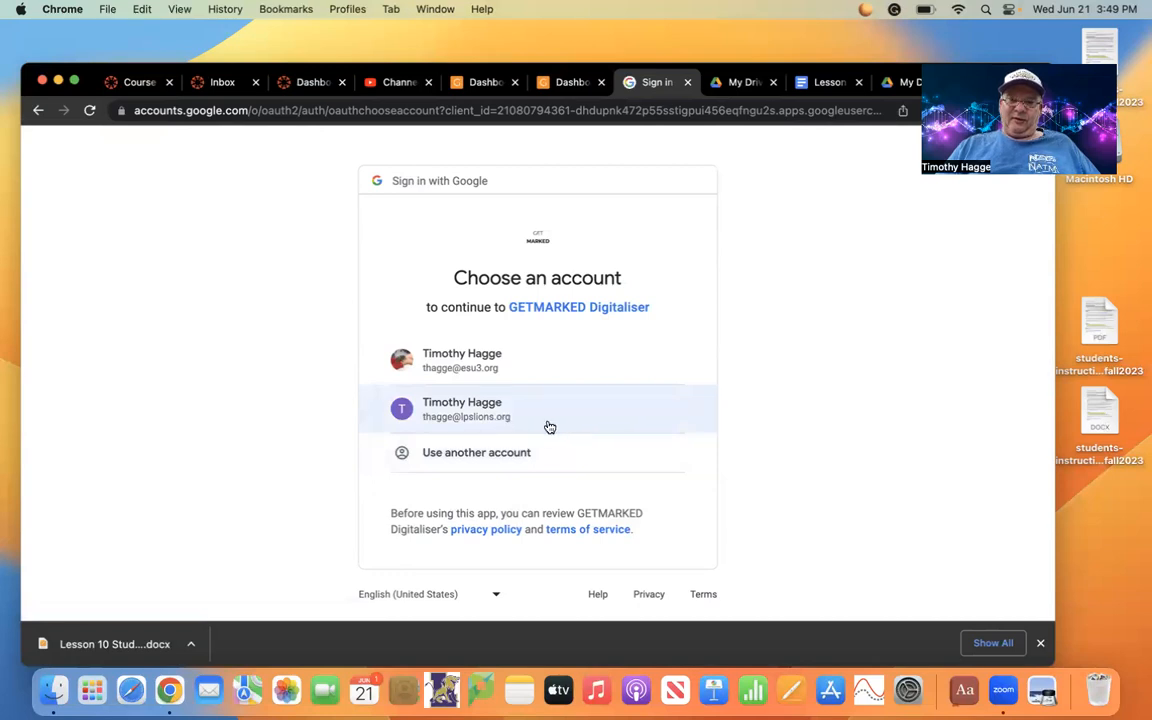
left_click(463, 410)
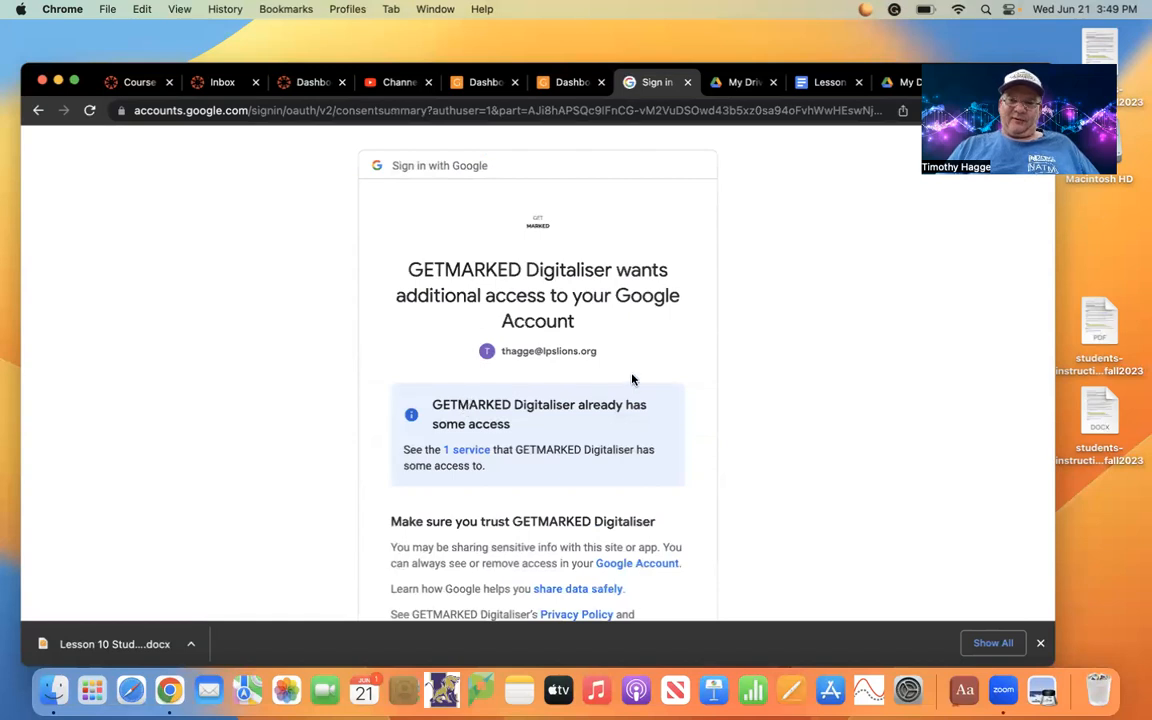
scroll(632, 379, "down", 3)
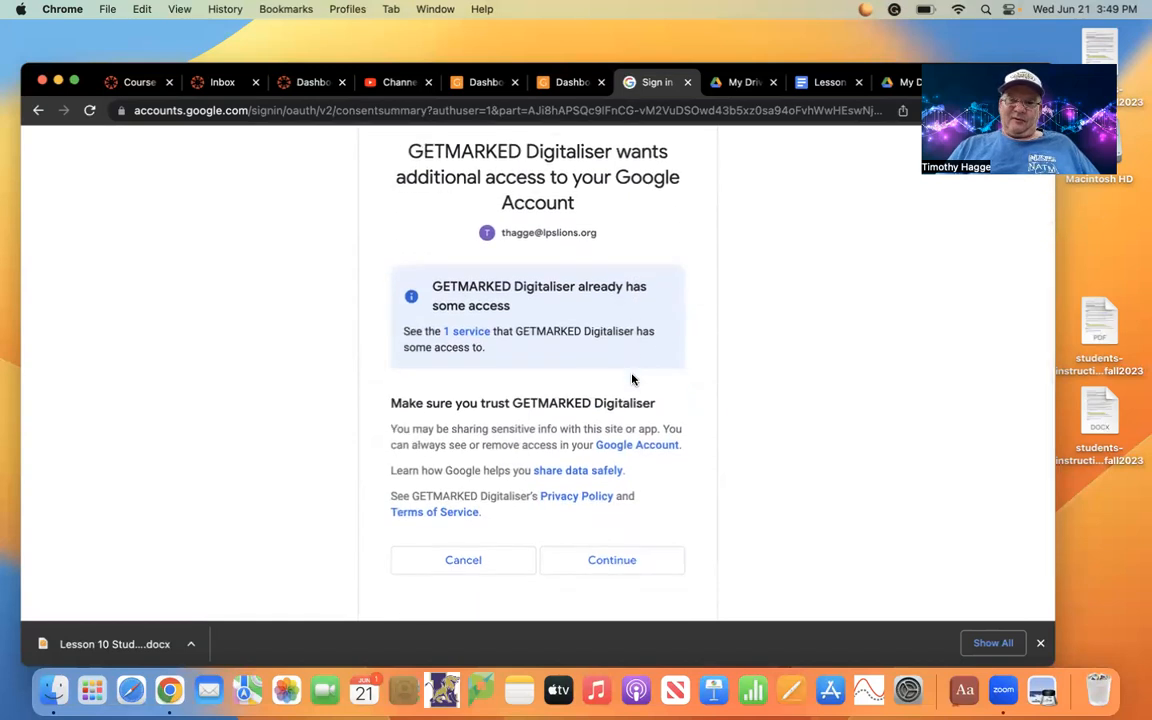
scroll(632, 379, "down", 2)
left_click(626, 505)
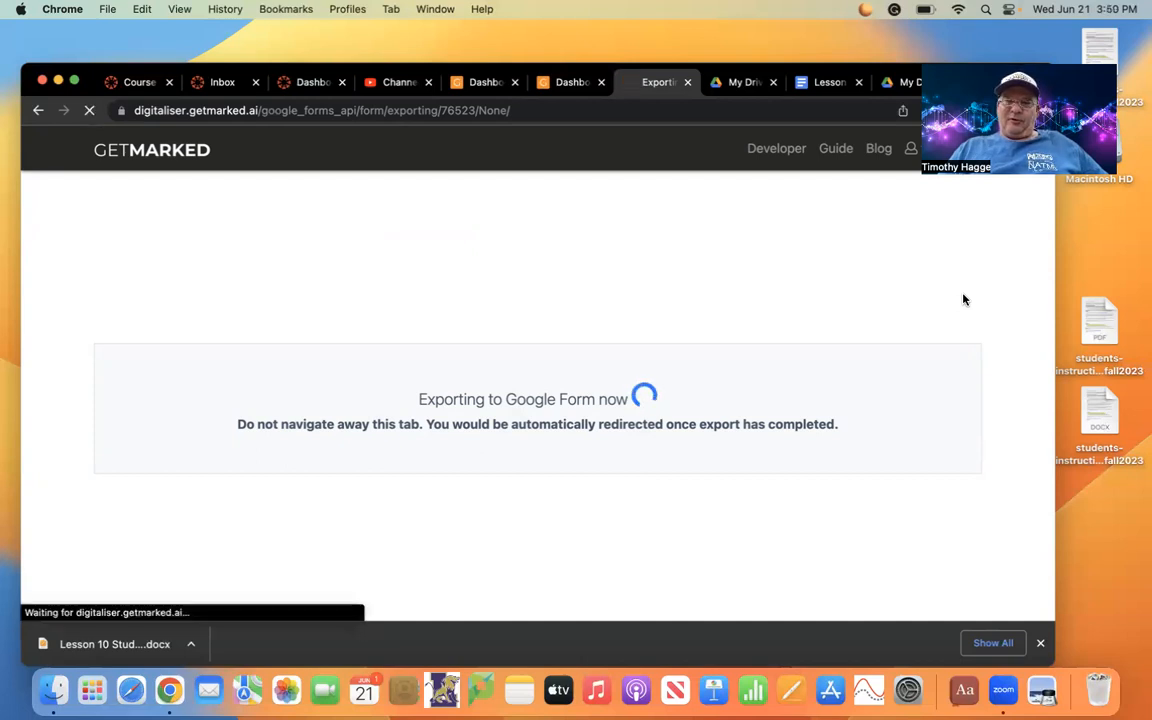
Go to Google Forms from the export confirmation and check the recent forms for the exported quiz
scroll(964, 299, "down", 2)
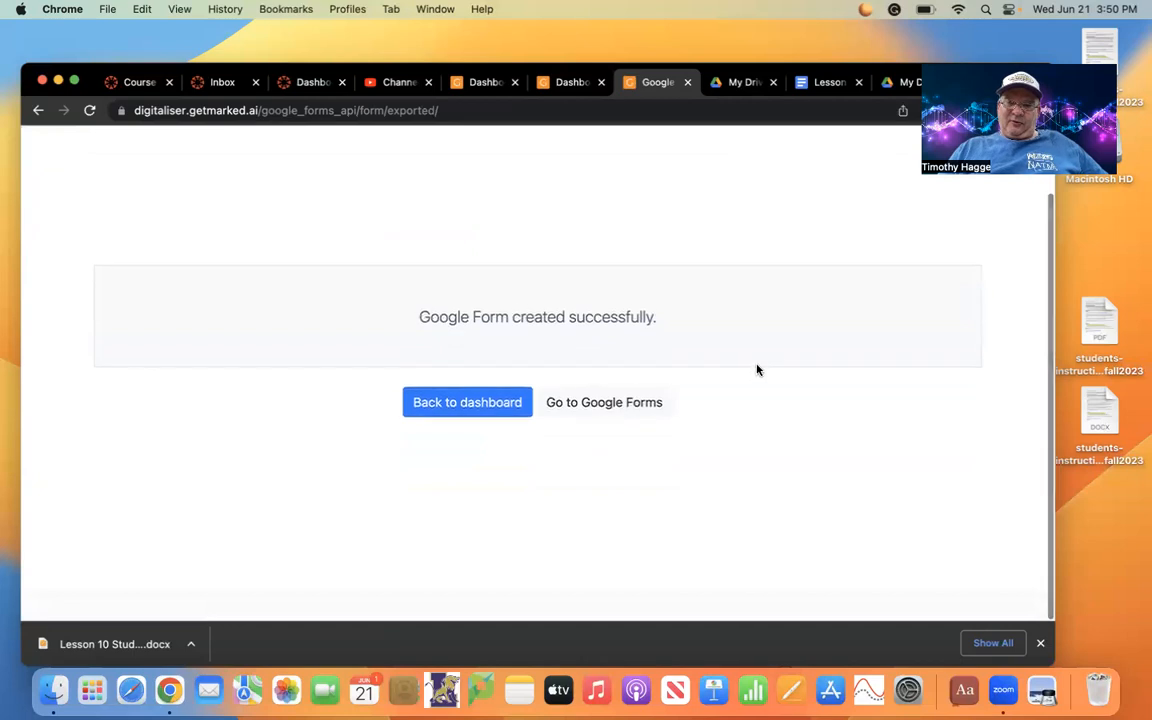
left_click(620, 410)
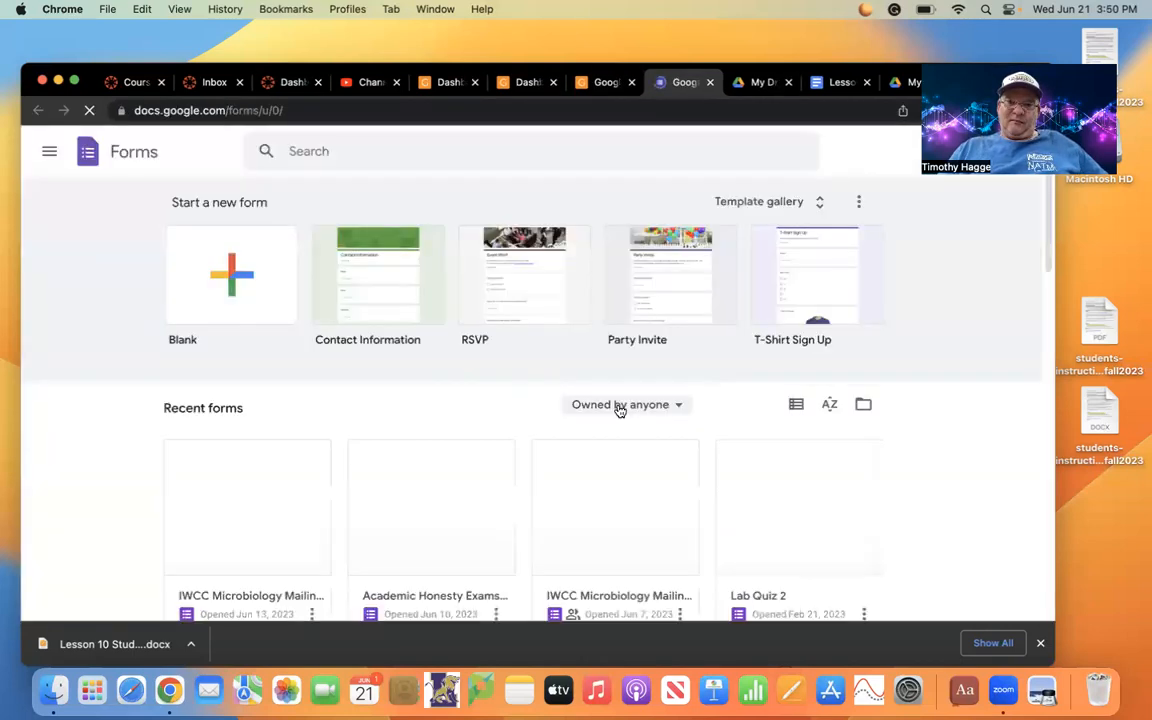
scroll(400, 420, "up", 1)
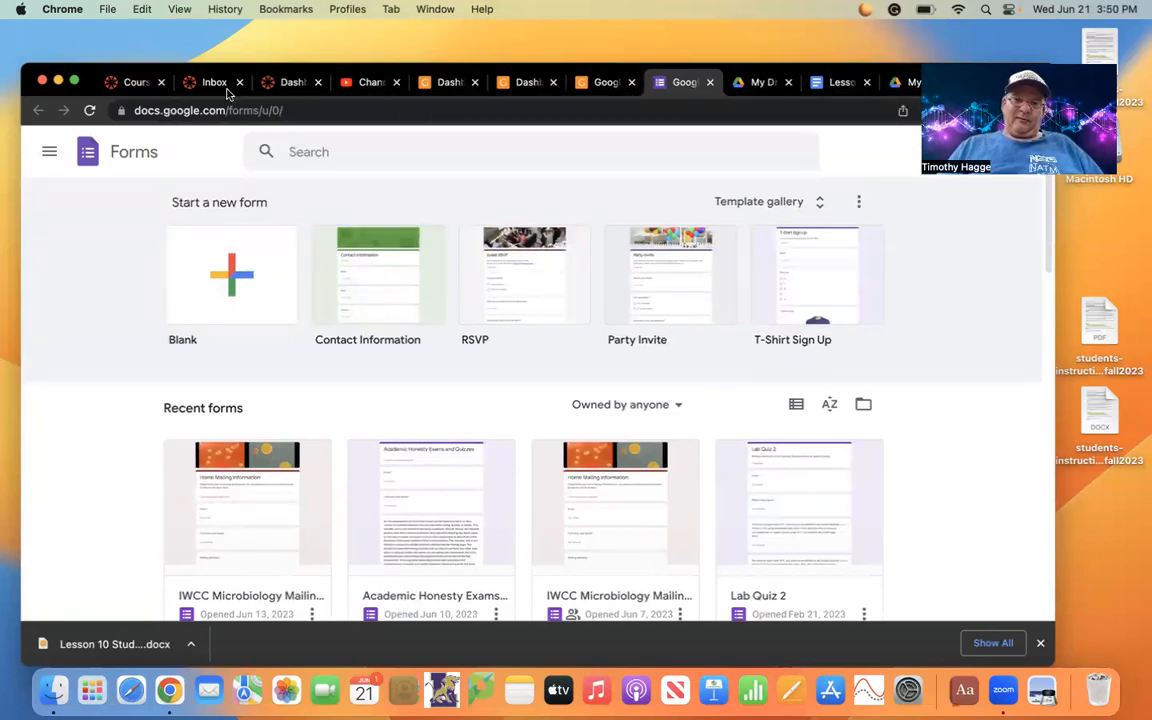
left_click_drag(180, 70, 159, 95)
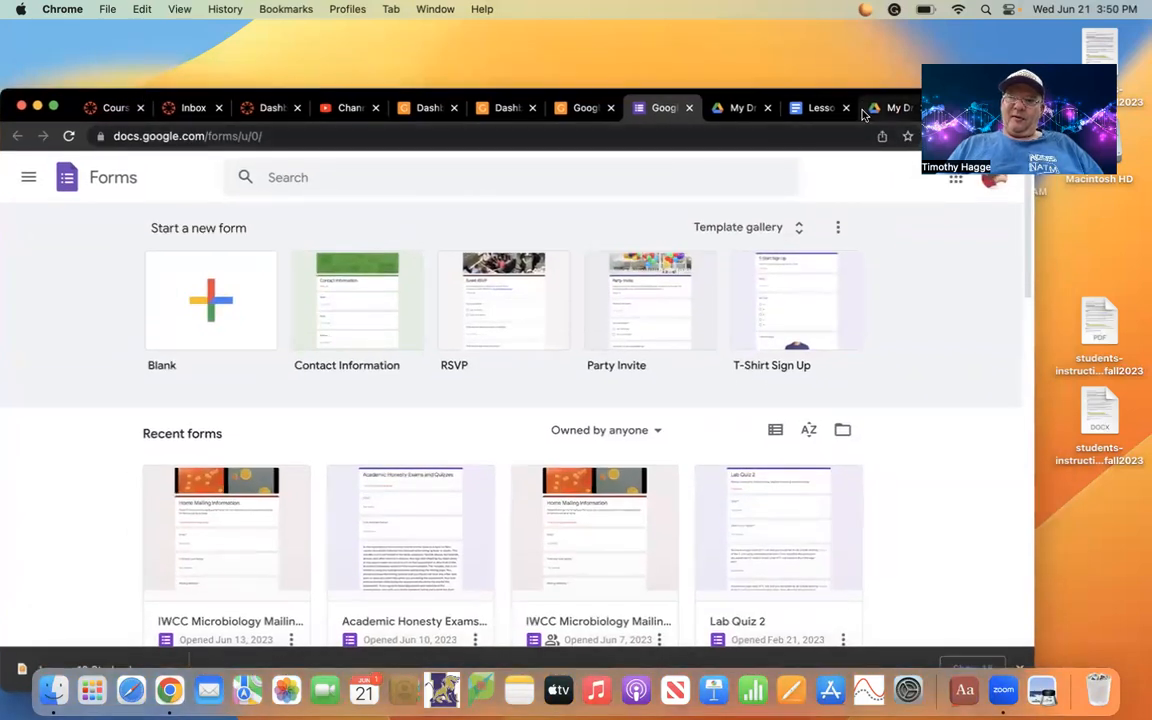
Switch to the school account's My Drive in Google Drive, dismiss the desktop notifications offer and collapse the folder tree
left_click(897, 110)
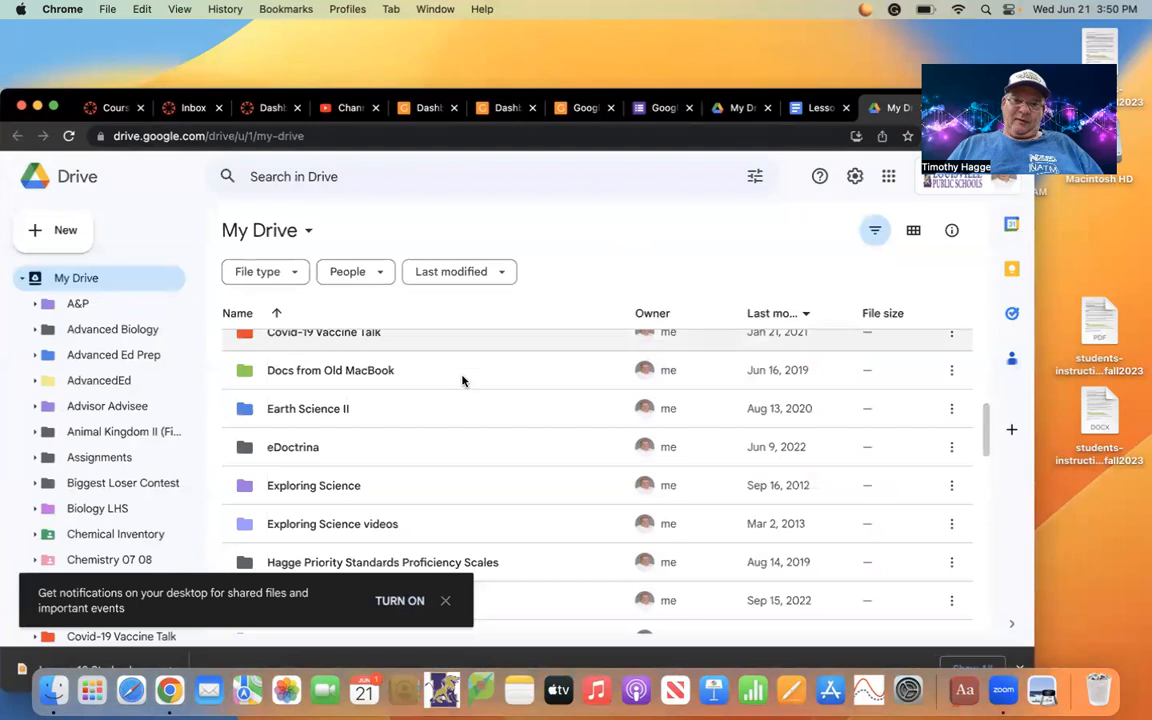
scroll(456, 389, "up", 5)
scroll(456, 389, "up", 5)
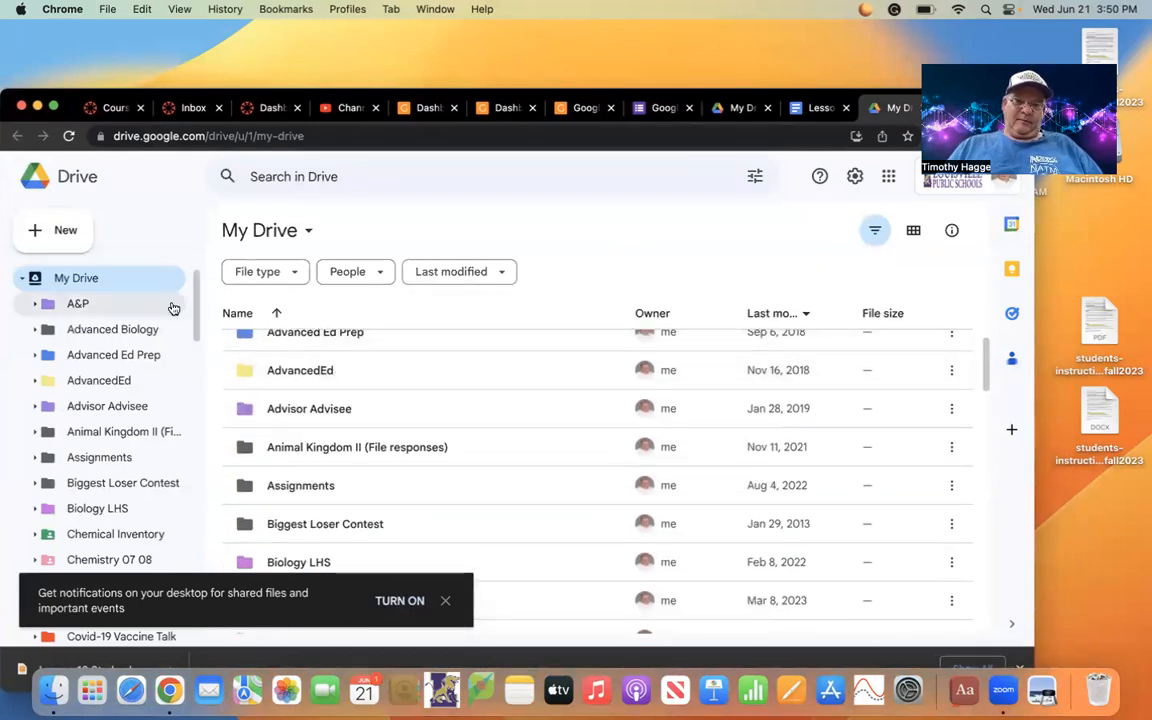
scroll(175, 308, "up", 1)
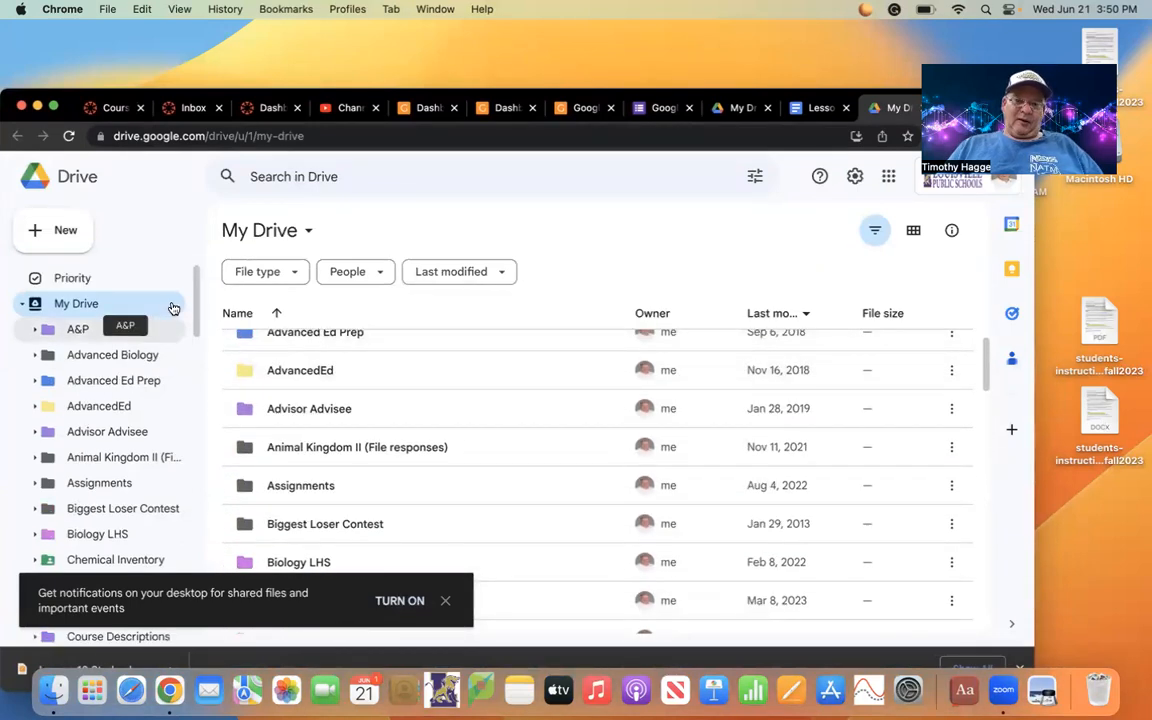
left_click(445, 602)
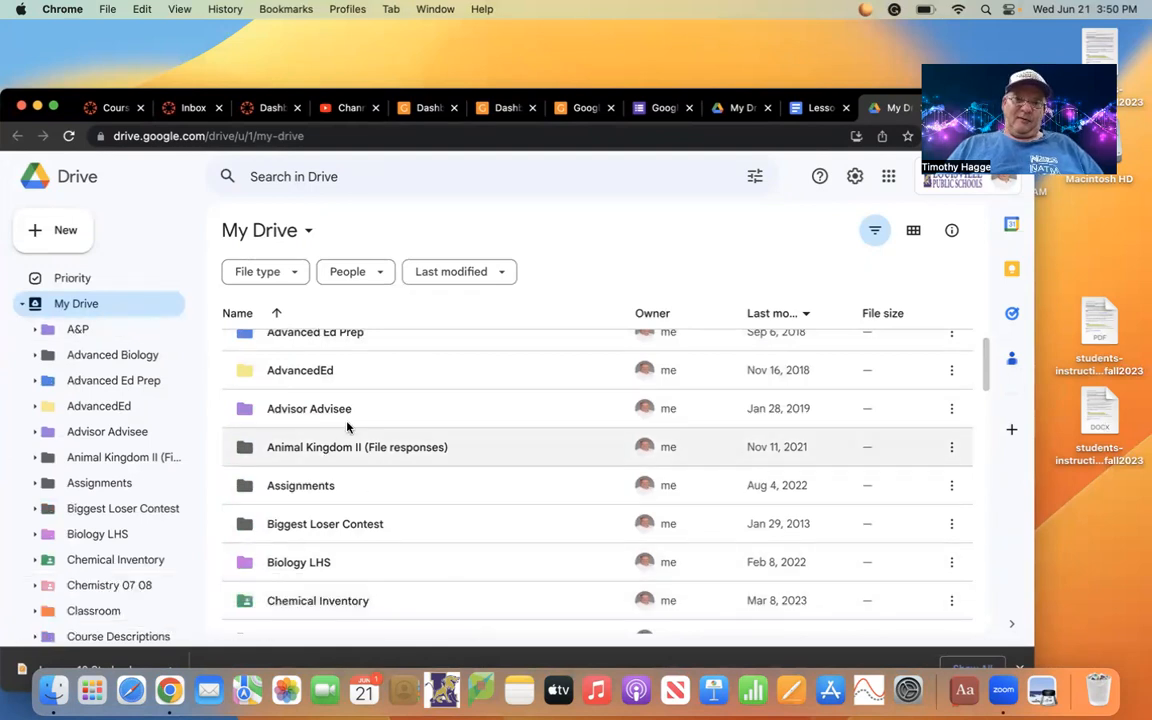
left_click(22, 304)
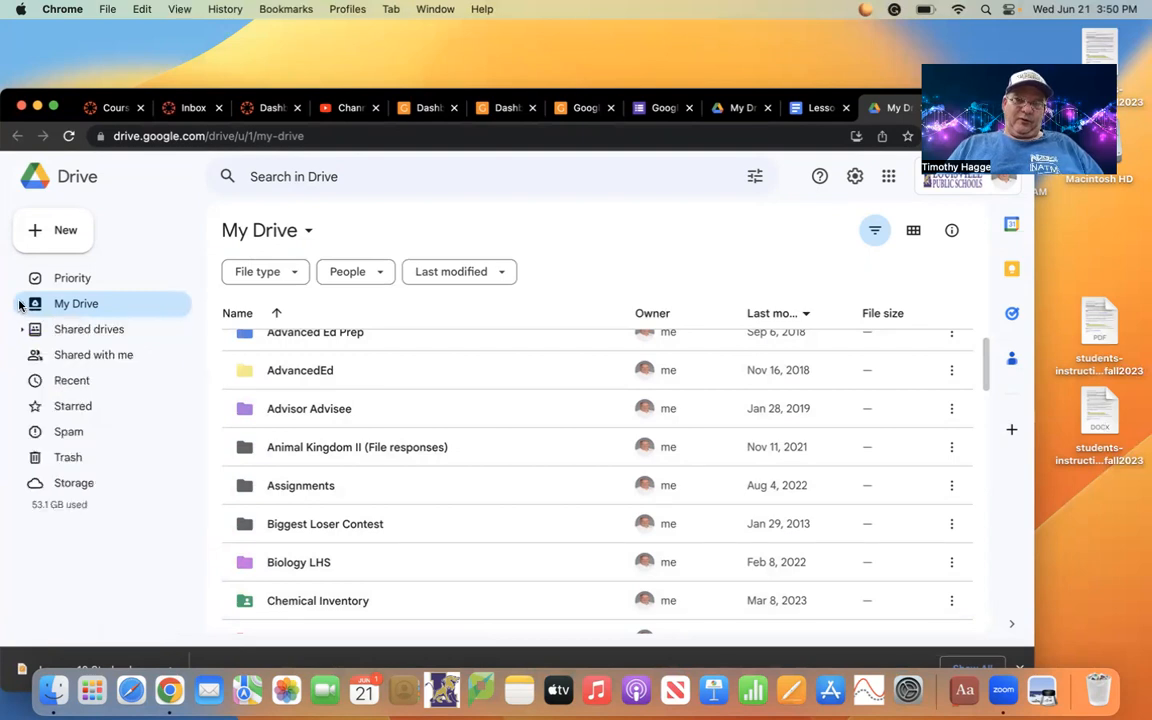
Look through the Shared with me files in Google Drive for the exported form
left_click(66, 355)
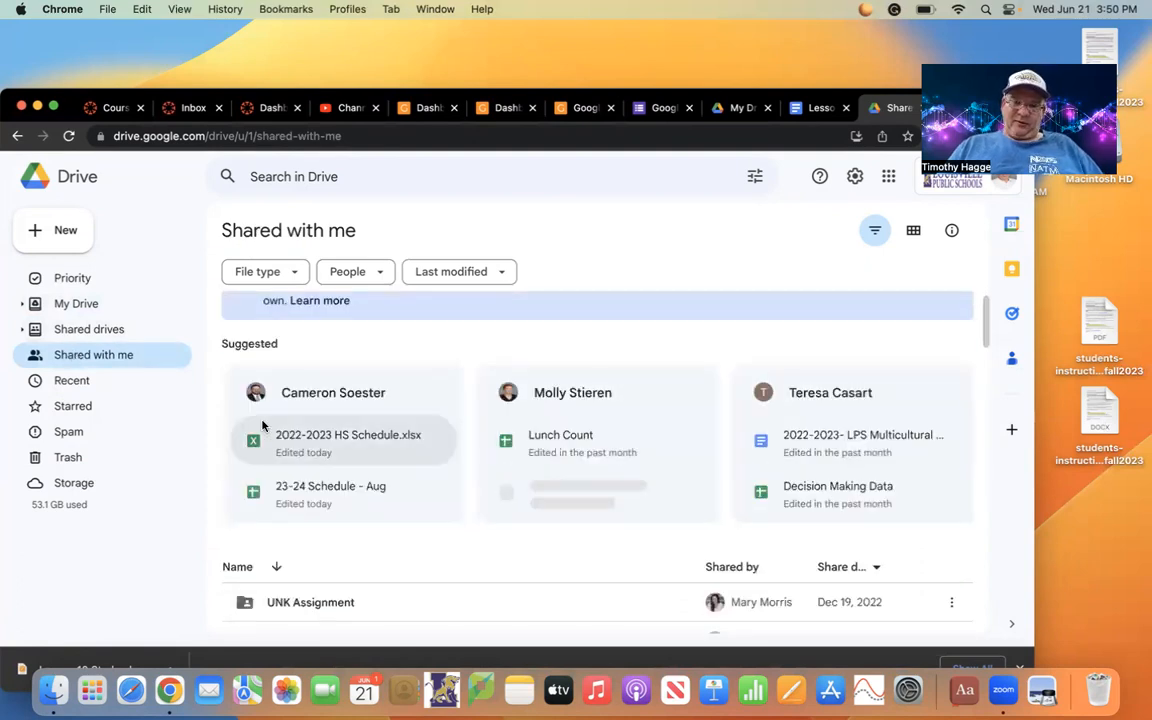
scroll(262, 425, "down", 4)
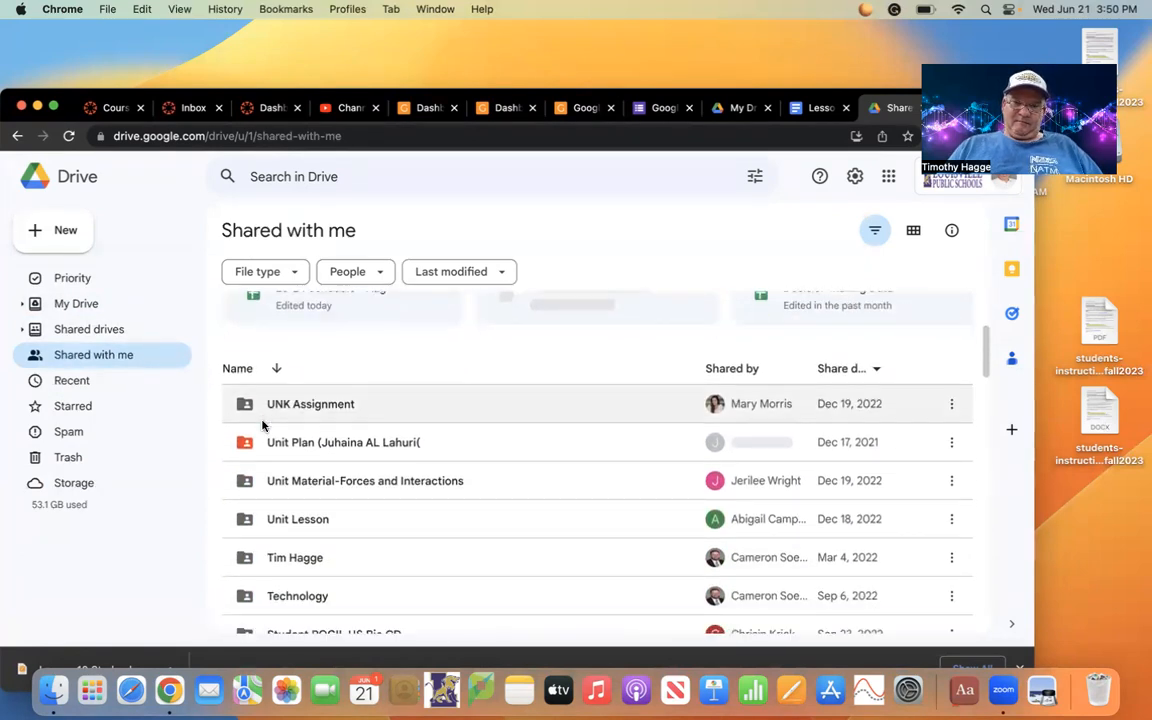
scroll(240, 426, "up", 5)
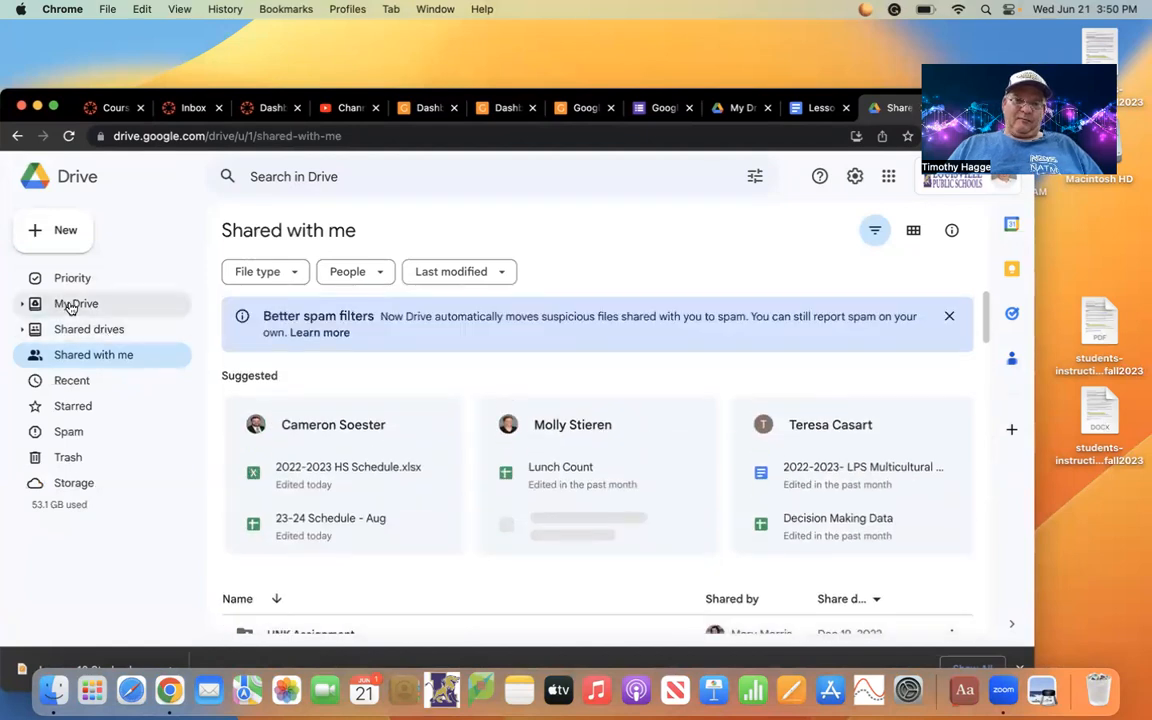
Return to My Drive and browse its file list and expanded folder tree for the exported form
left_click(70, 304)
scroll(311, 352, "down", 3)
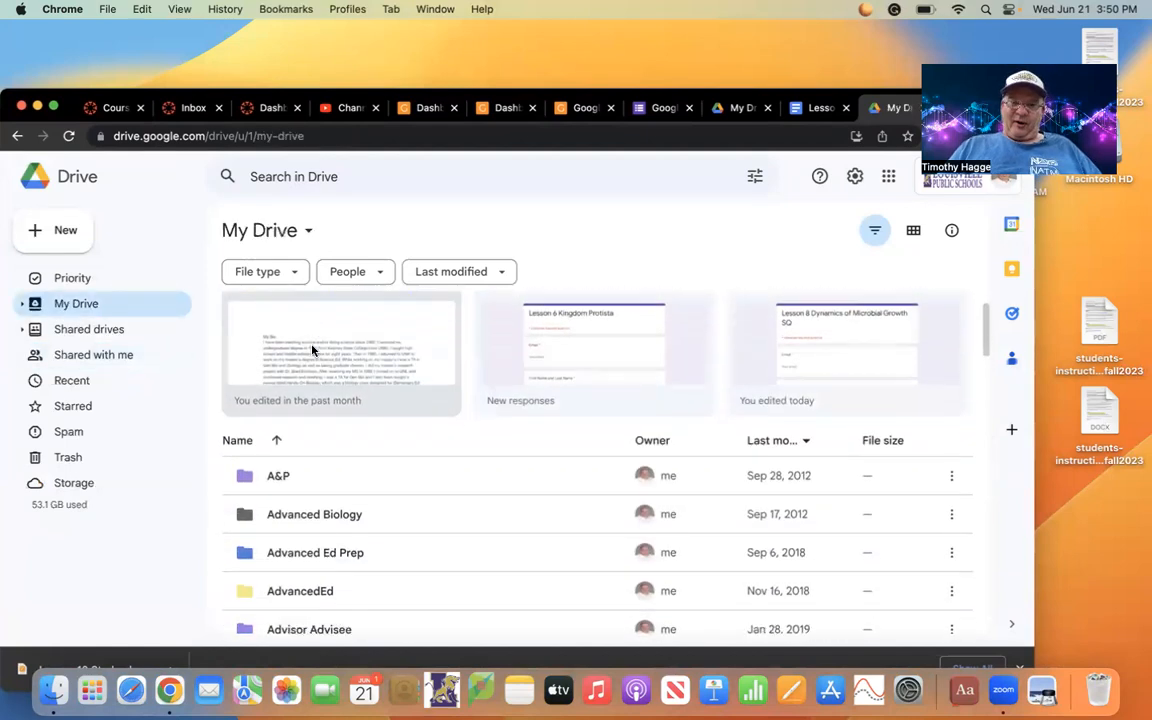
scroll(311, 351, "down", 10)
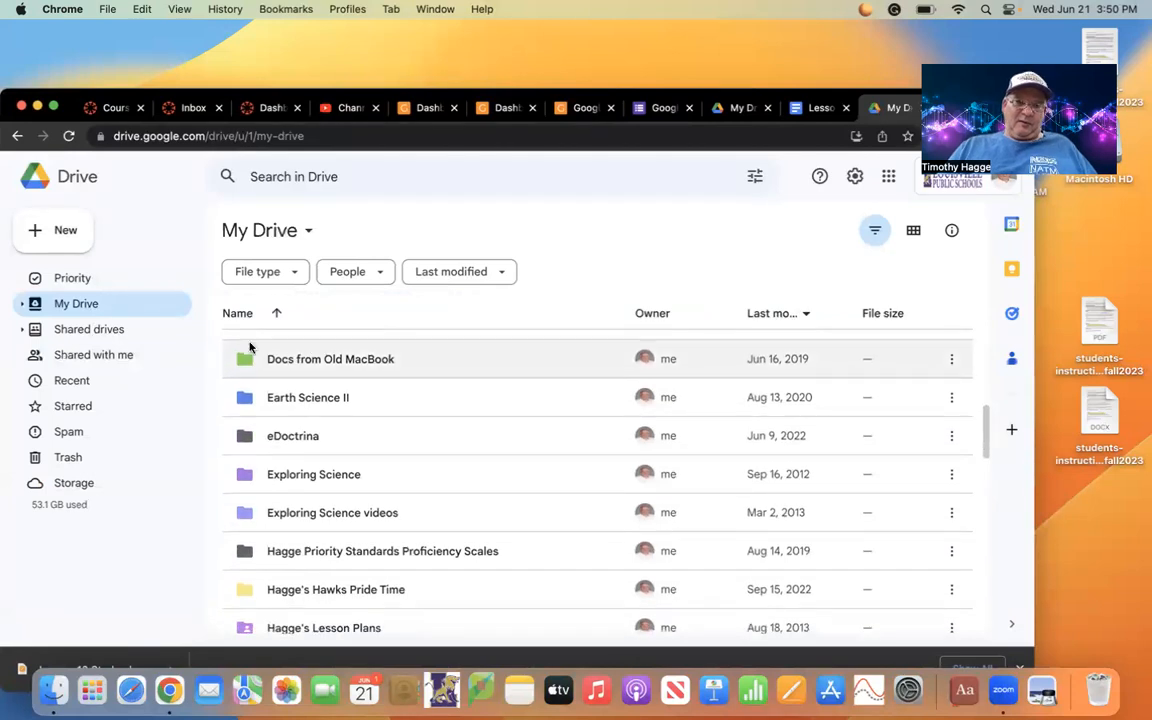
left_click(22, 304)
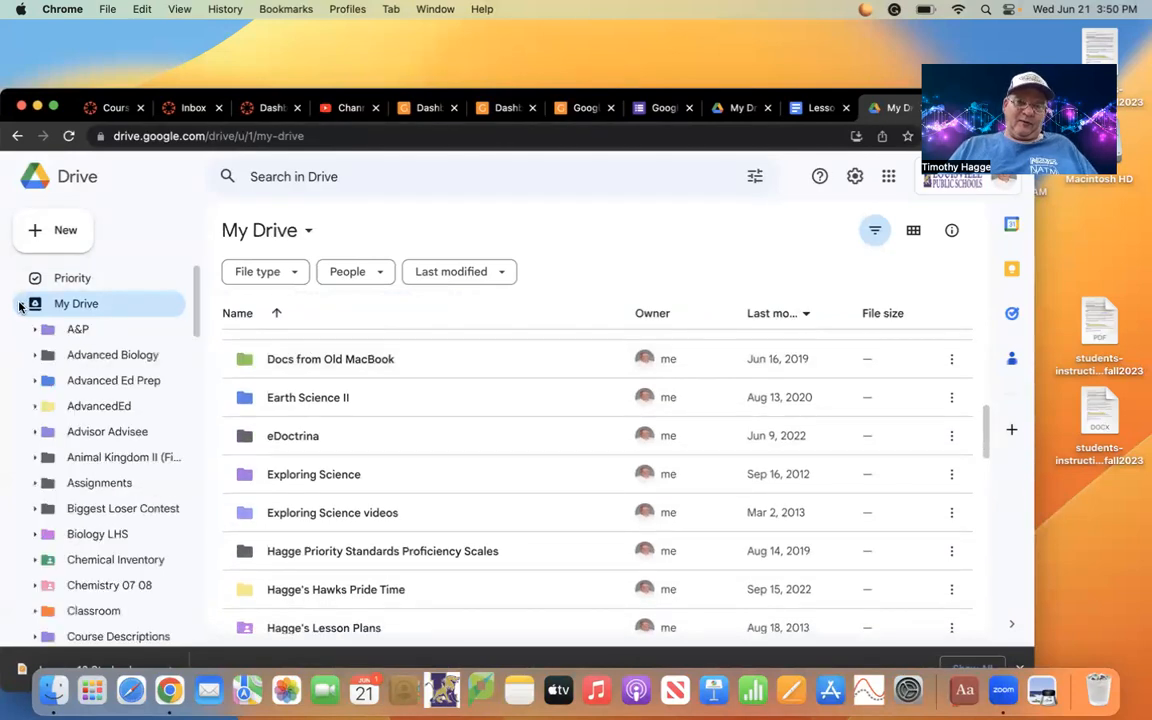
scroll(110, 336, "down", 10)
scroll(110, 336, "down", 15)
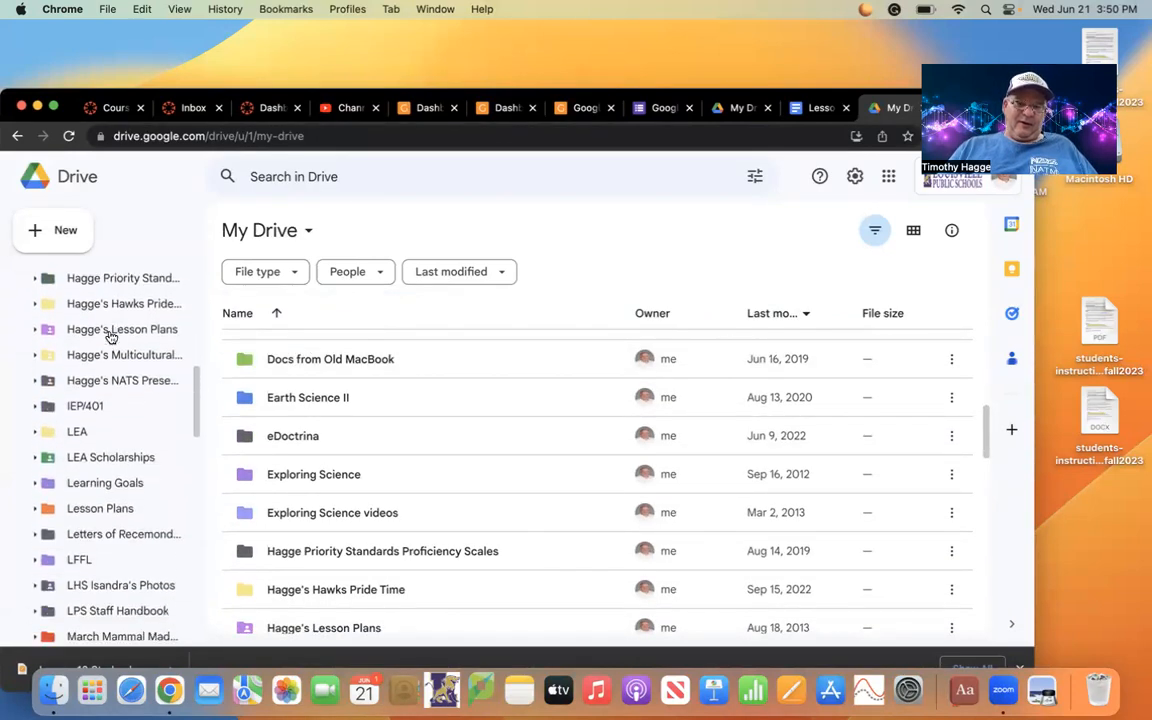
scroll(110, 336, "down", 10)
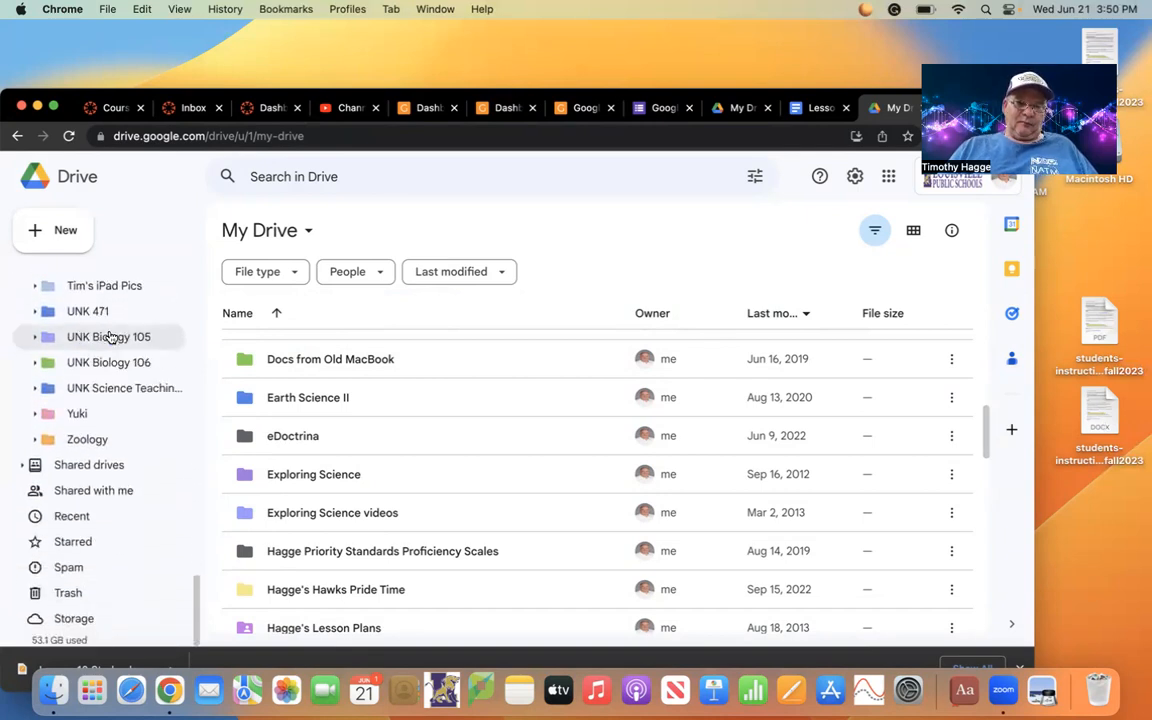
left_click(270, 232)
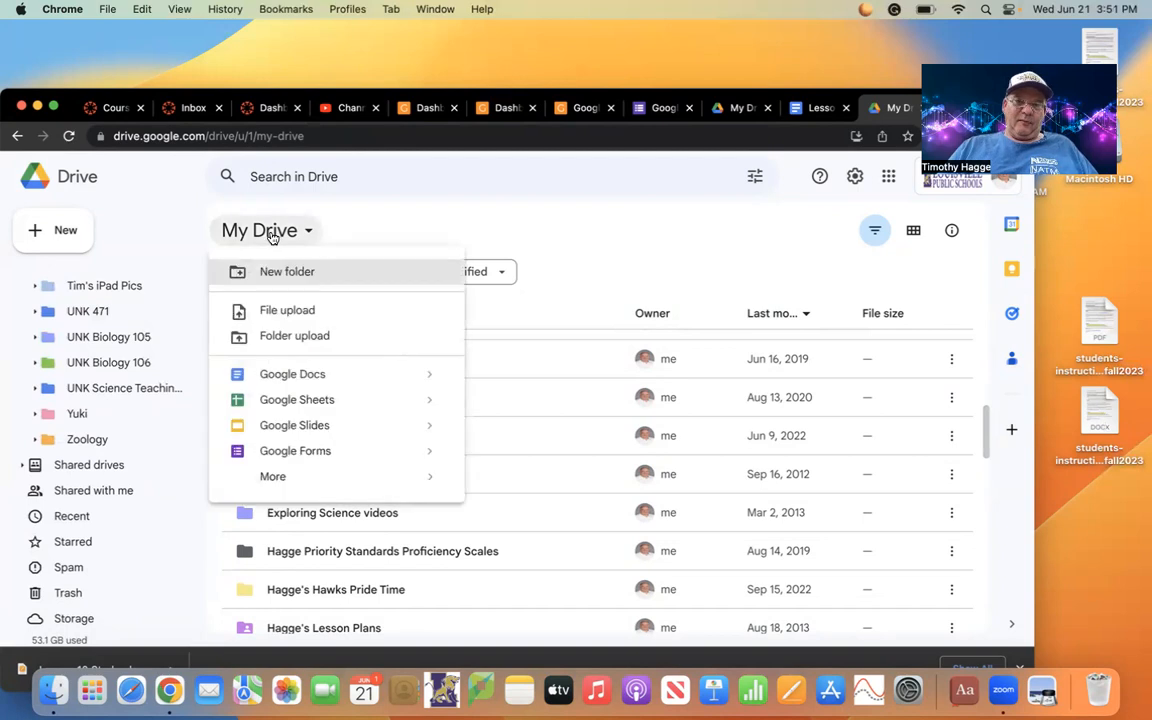
left_click(272, 314)
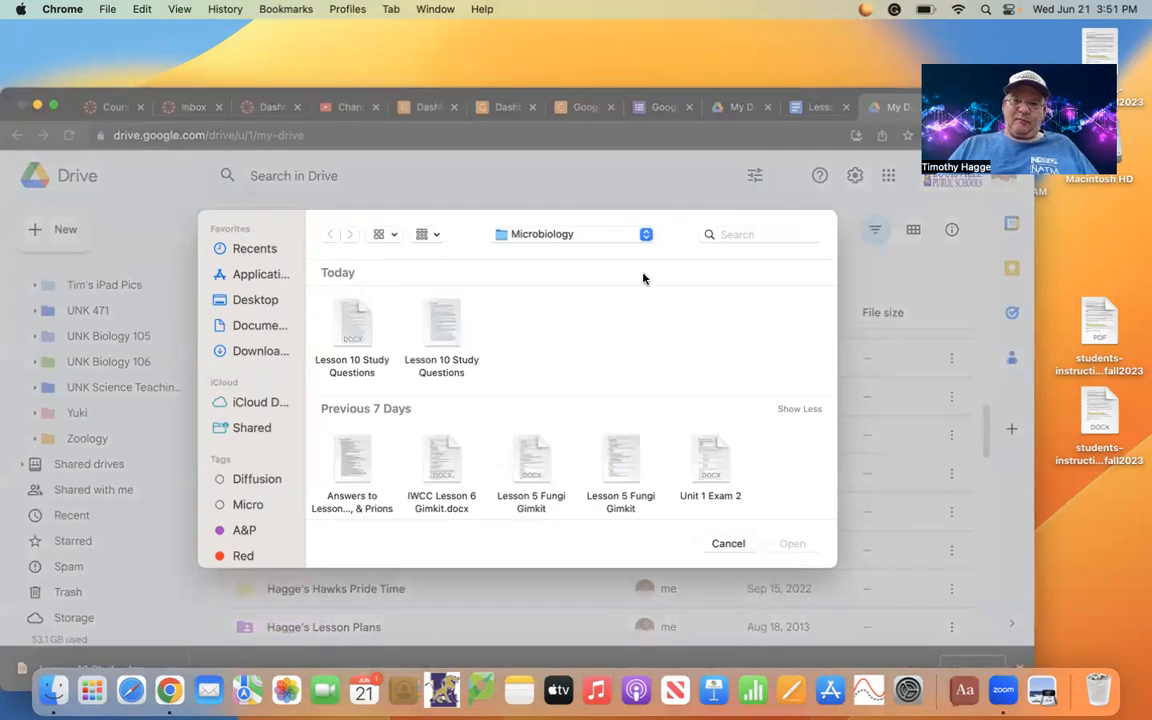
left_click(728, 543)
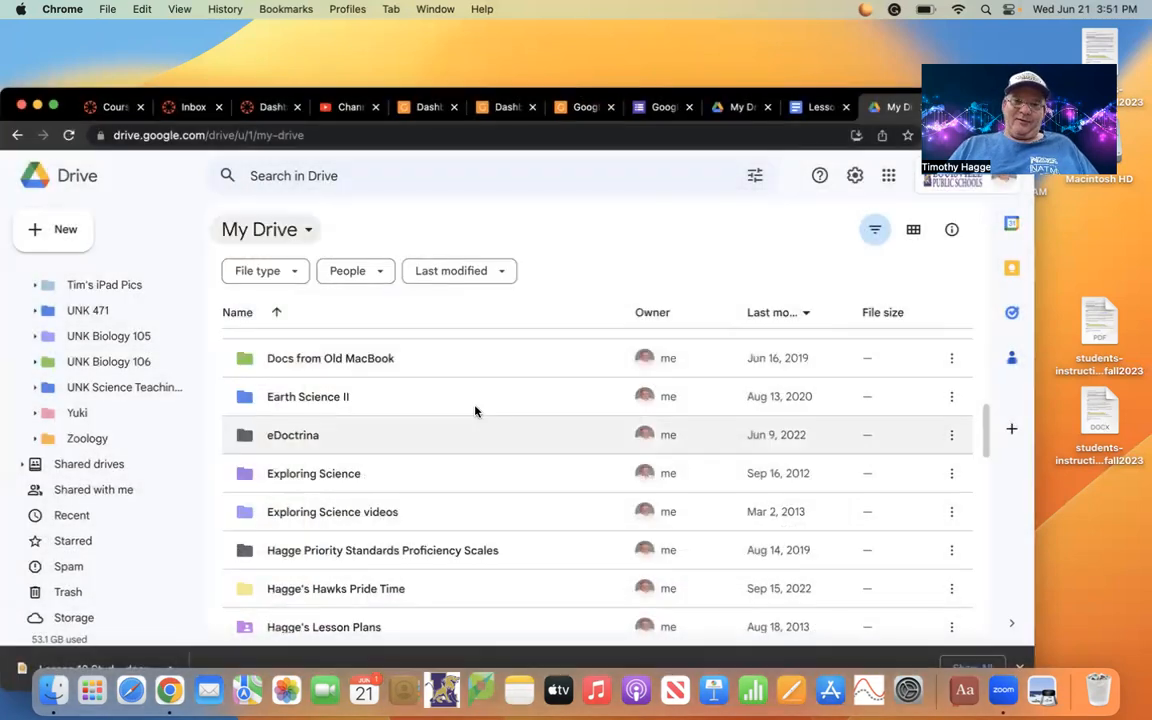
Collapse the My Drive folder tree and look through the school account's full file list for the exported Lesson 10 form
scroll(85, 328, "up", 15)
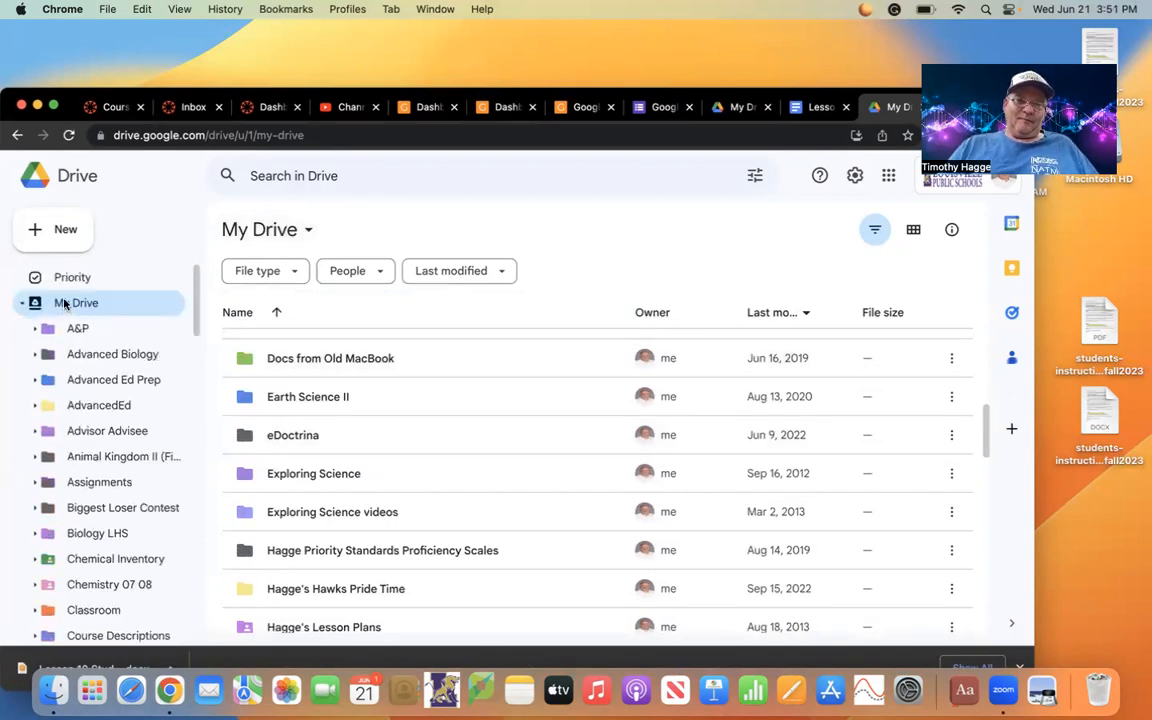
left_click(64, 305)
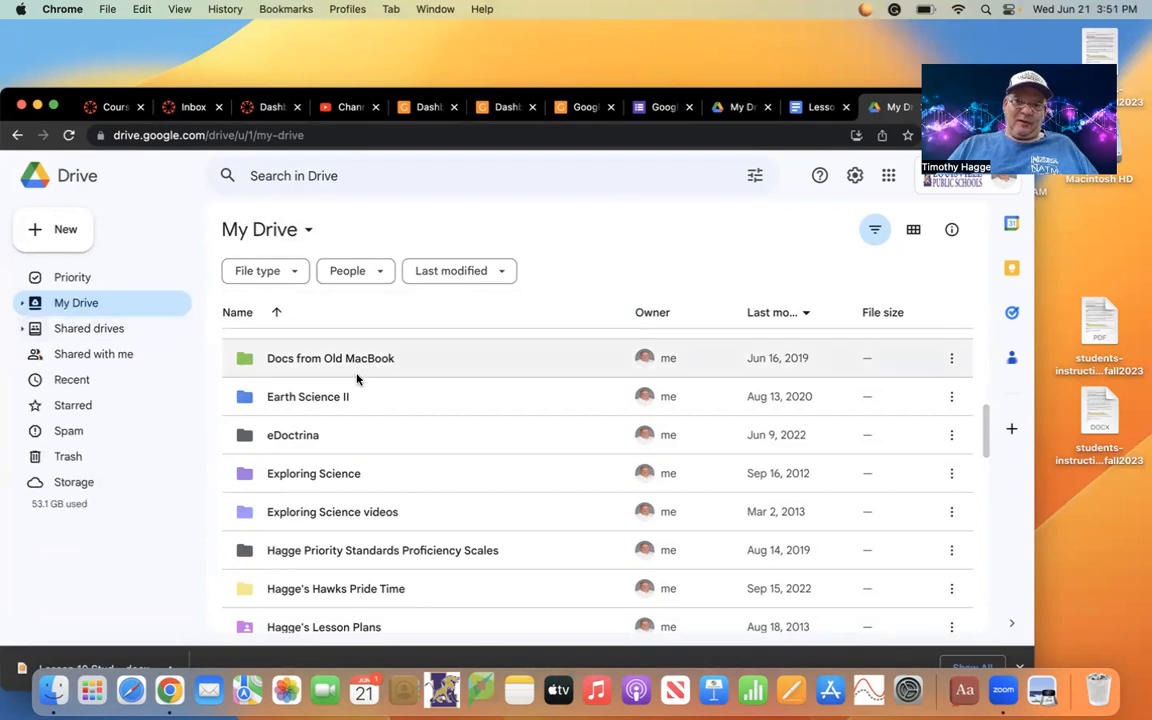
scroll(357, 378, "down", 10)
scroll(357, 378, "down", 20)
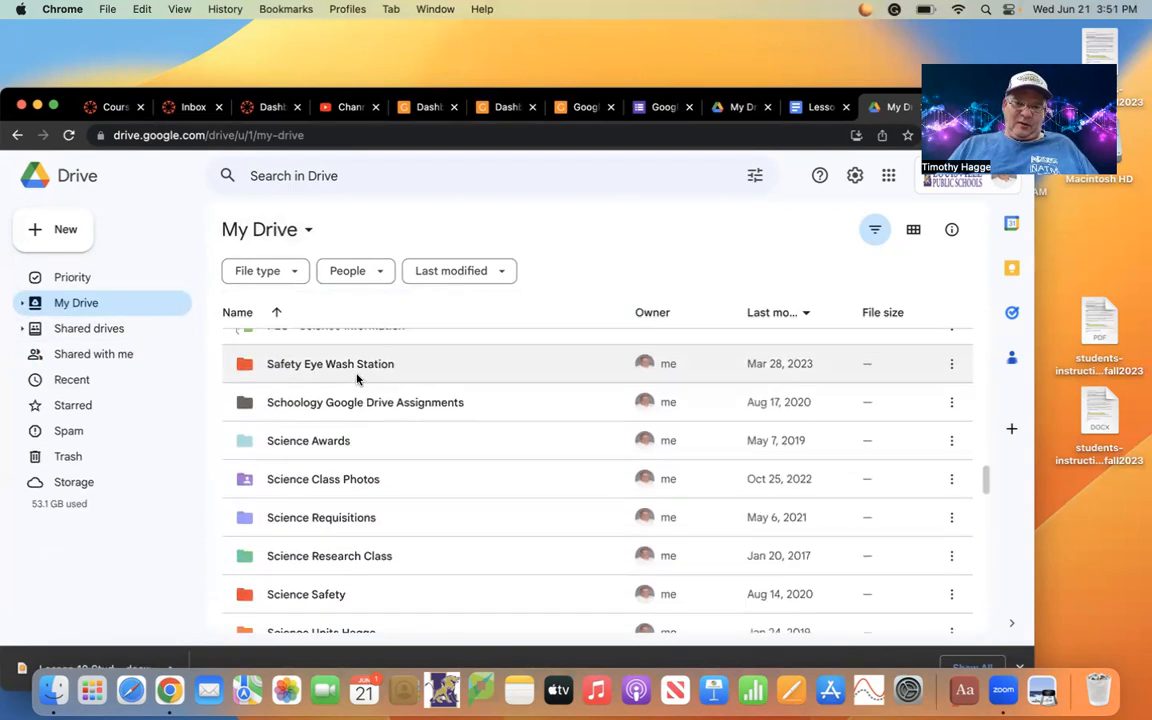
scroll(357, 378, "down", 20)
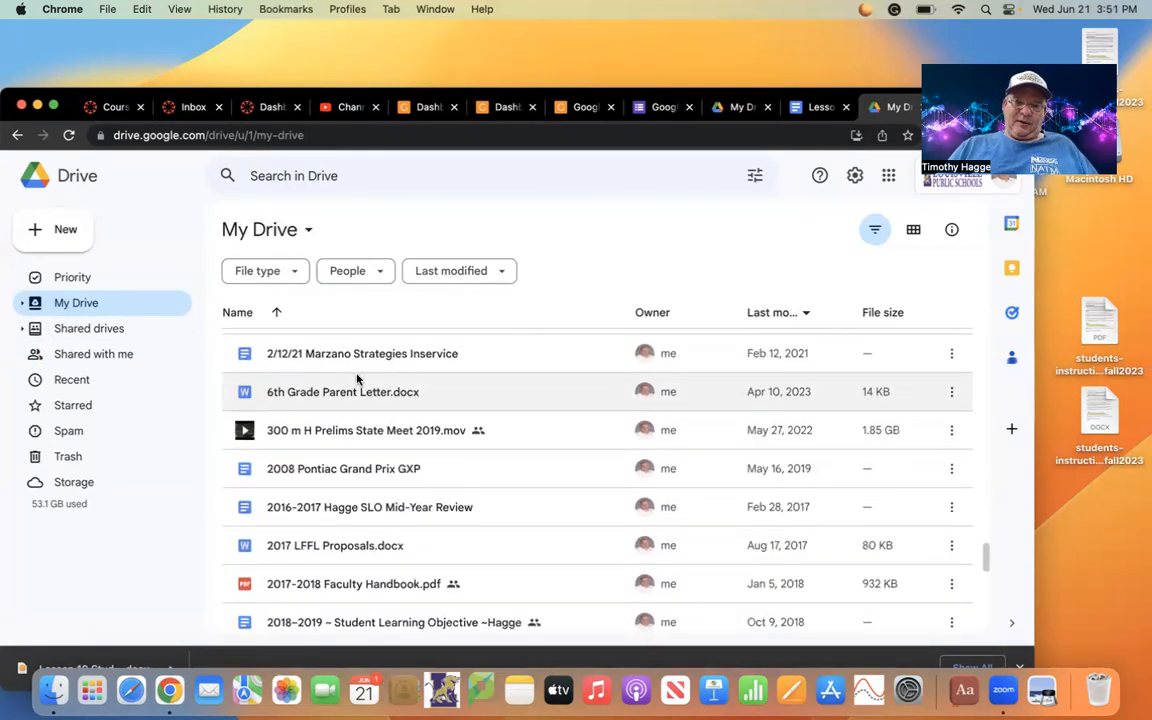
scroll(357, 378, "down", 10)
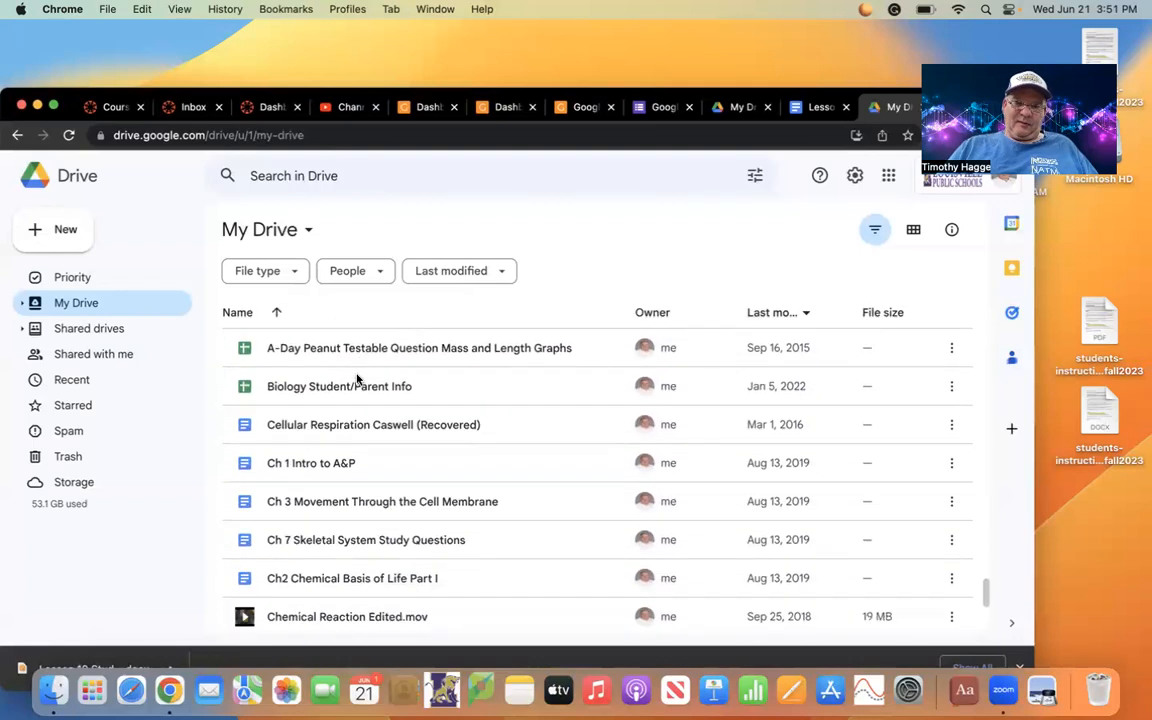
scroll(357, 378, "down", 12)
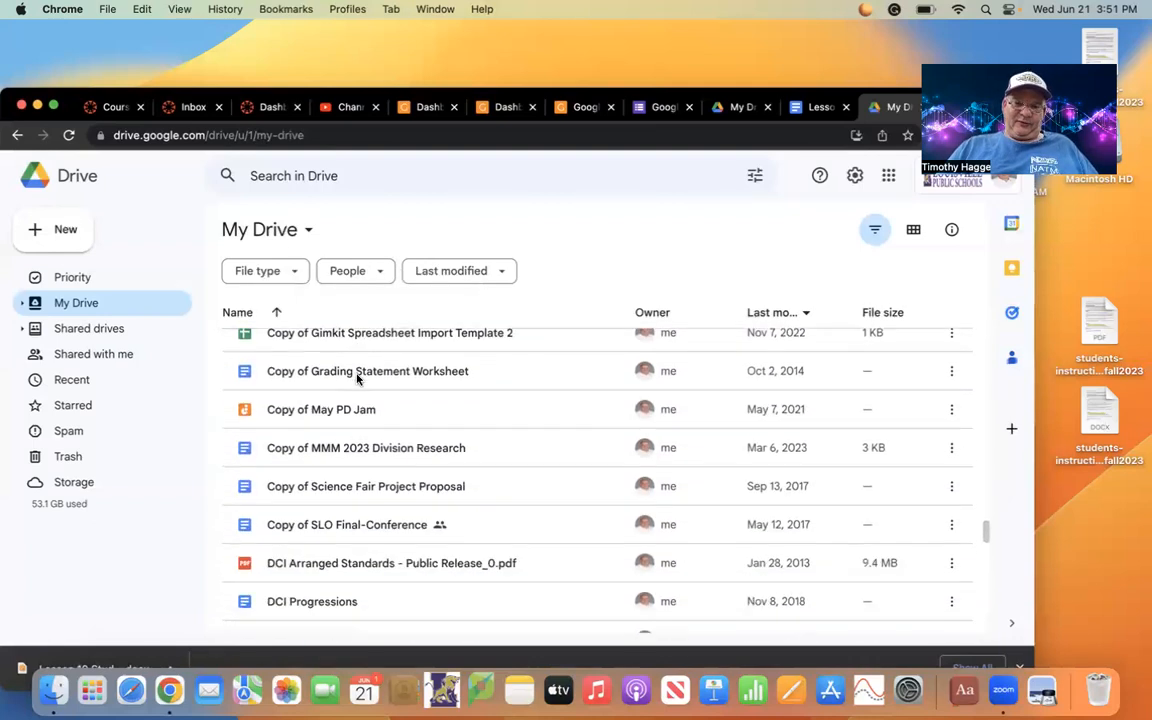
scroll(357, 378, "down", 10)
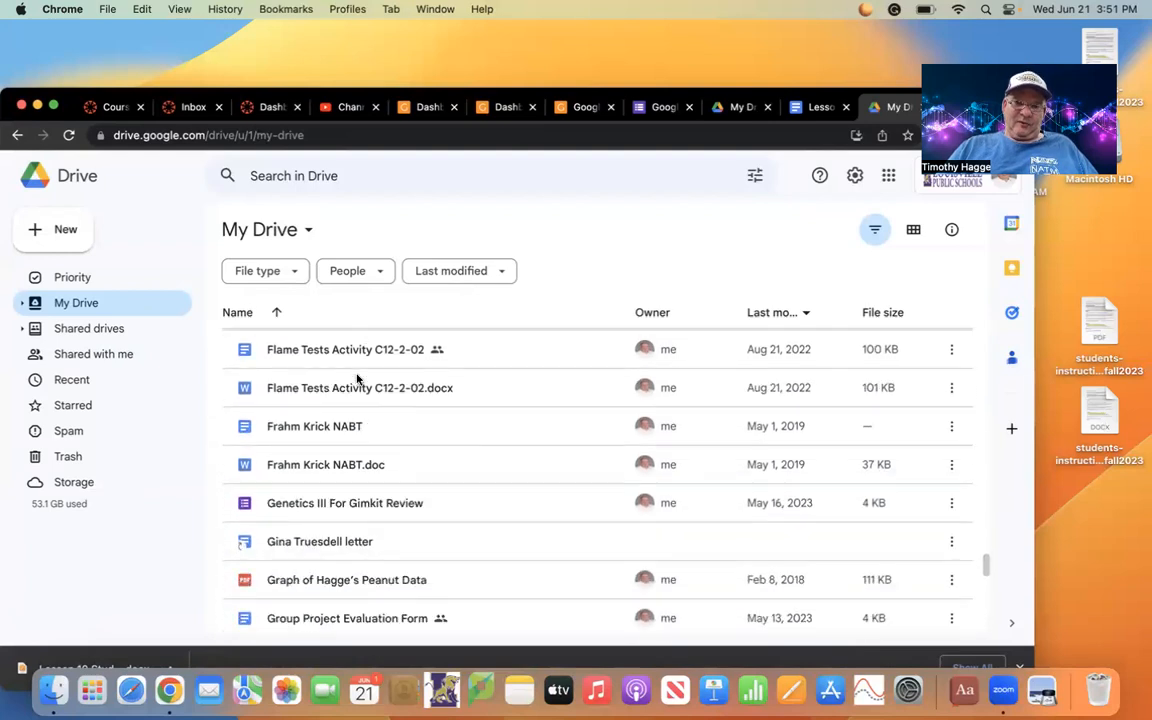
scroll(357, 378, "down", 6)
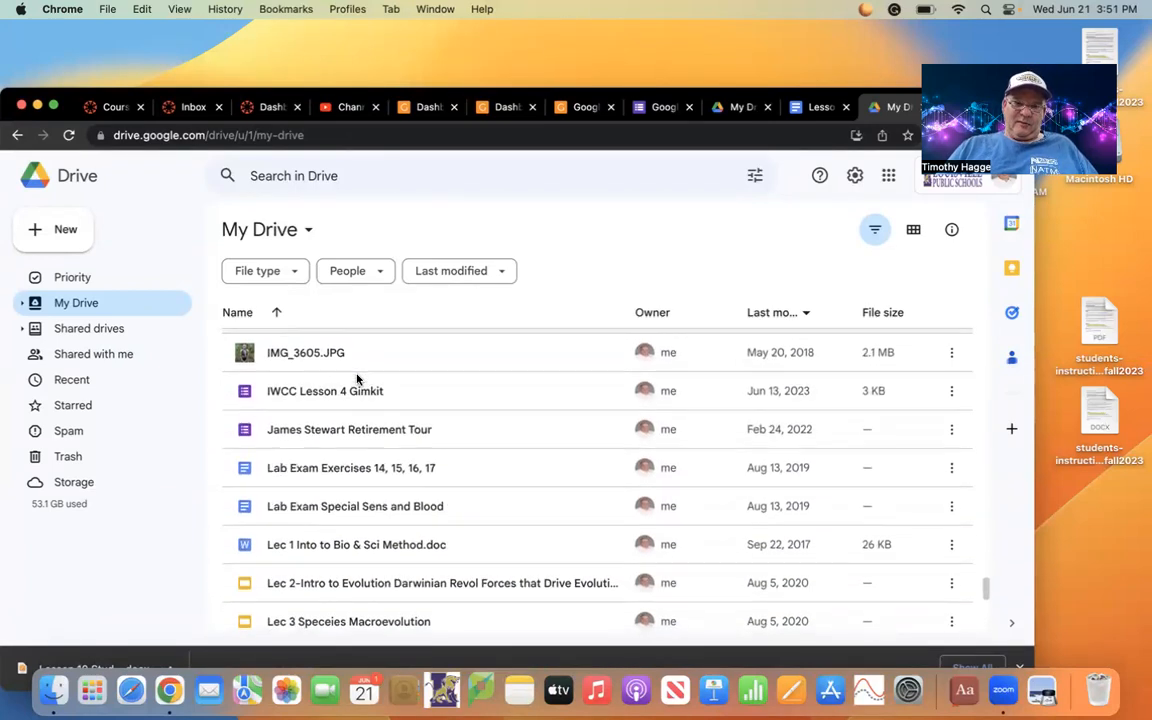
scroll(357, 378, "down", 5)
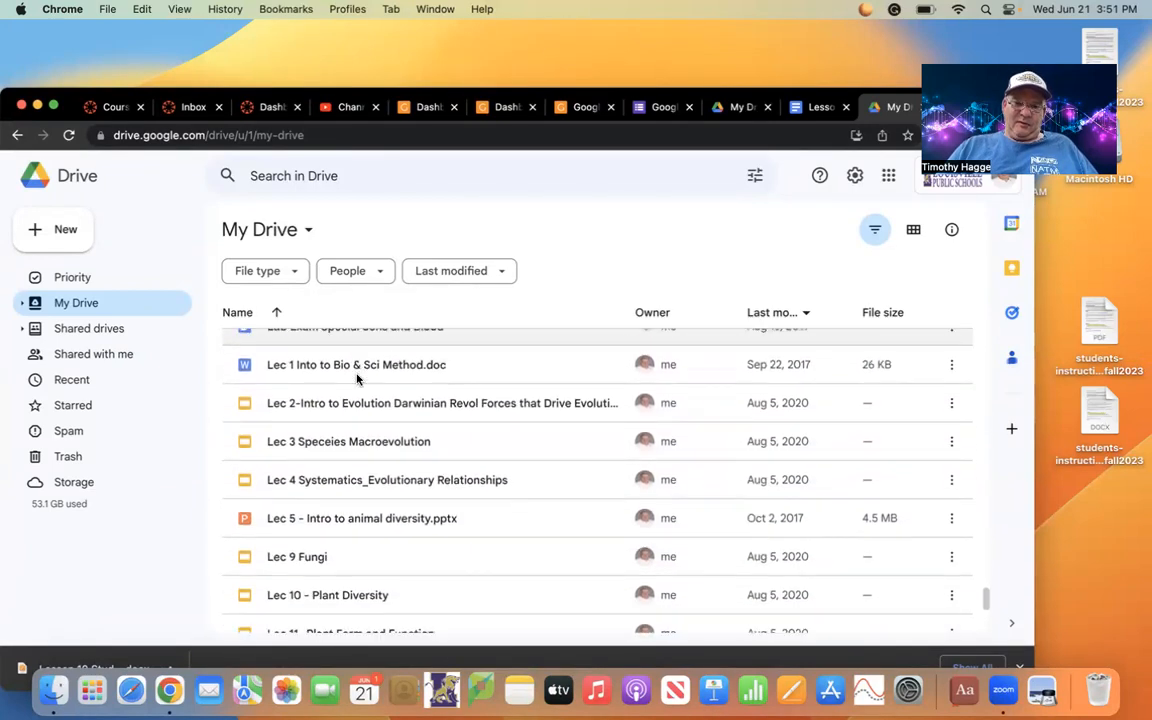
scroll(357, 378, "down", 5)
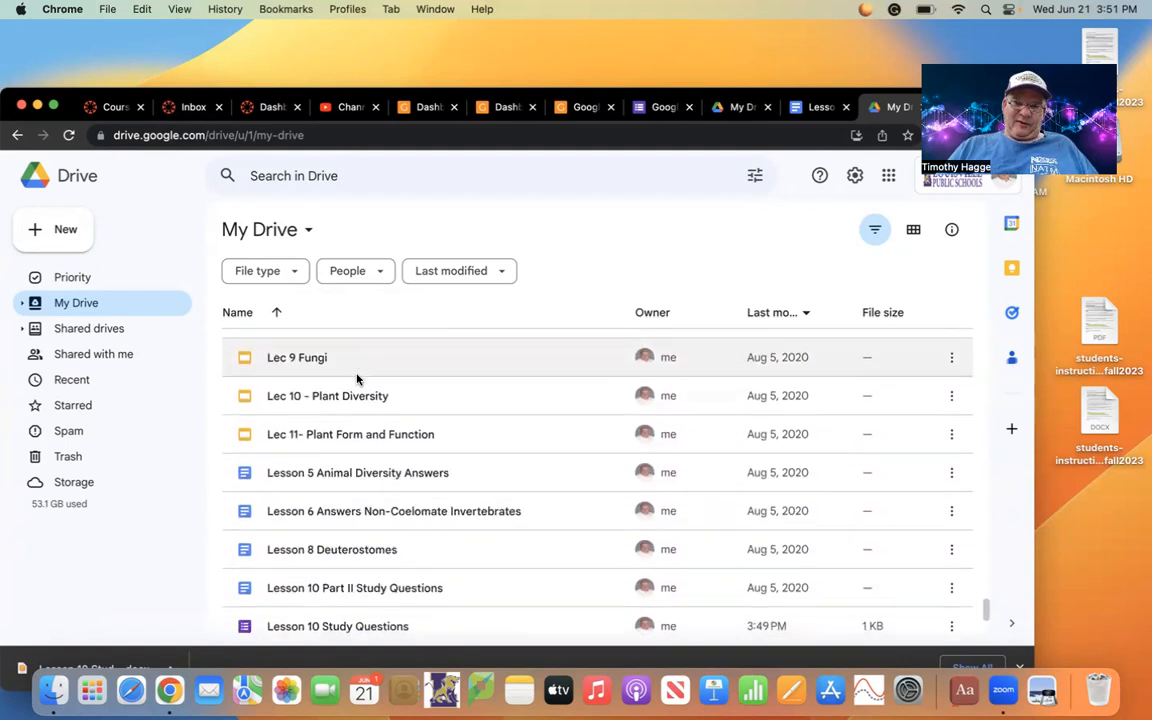
scroll(357, 378, "down", 2)
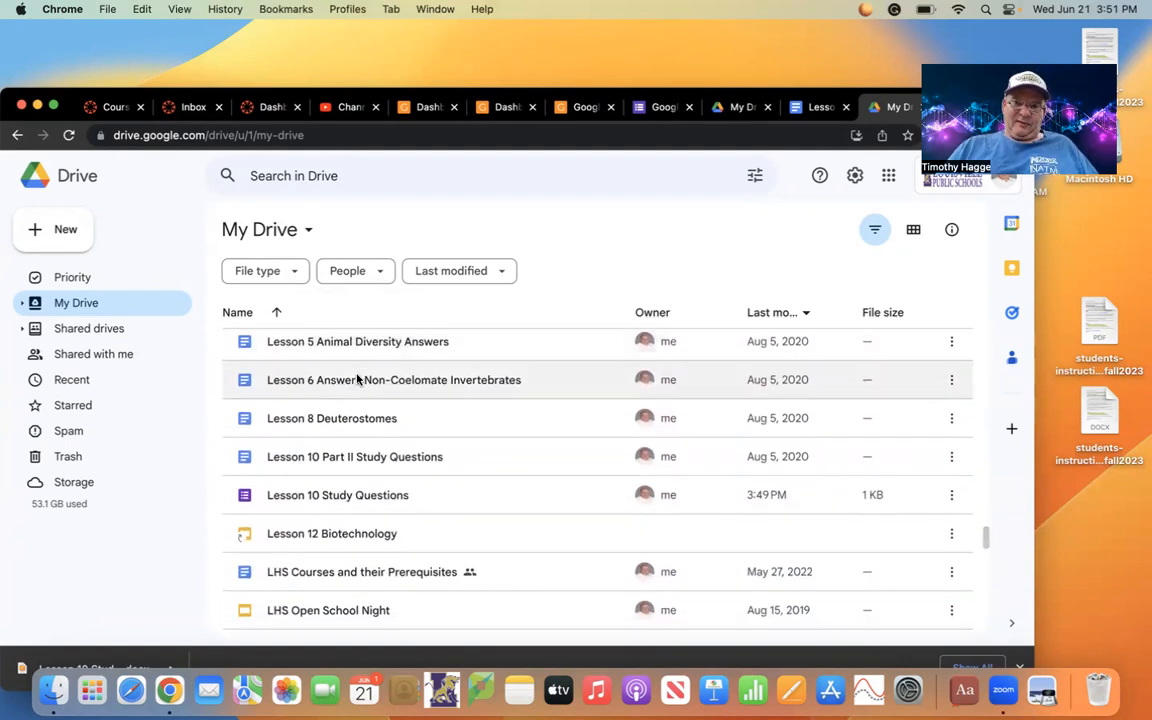
scroll(350, 406, "down", 1)
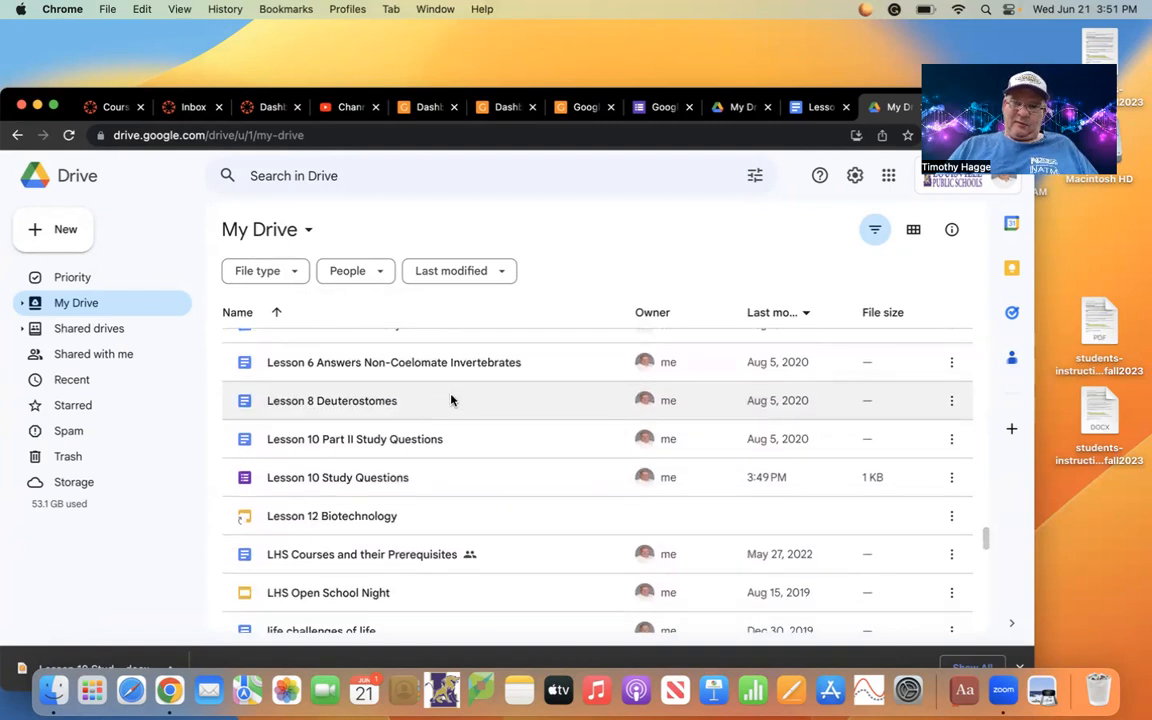
scroll(411, 380, "down", 3)
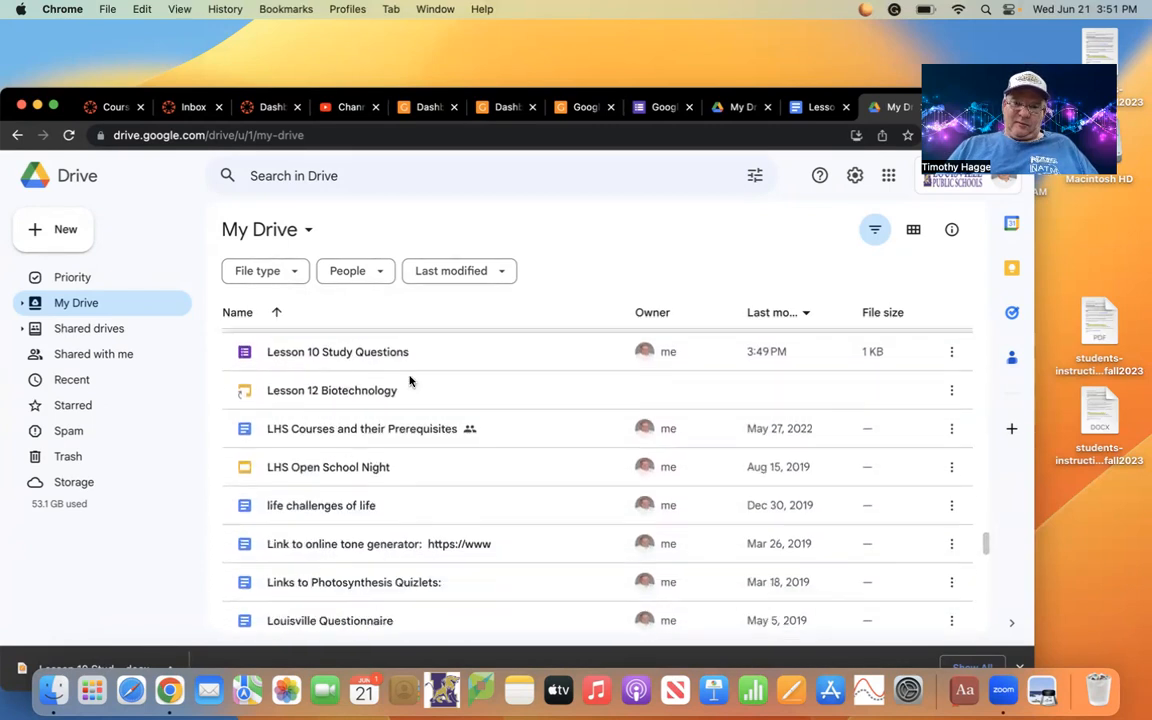
scroll(409, 380, "down", 6)
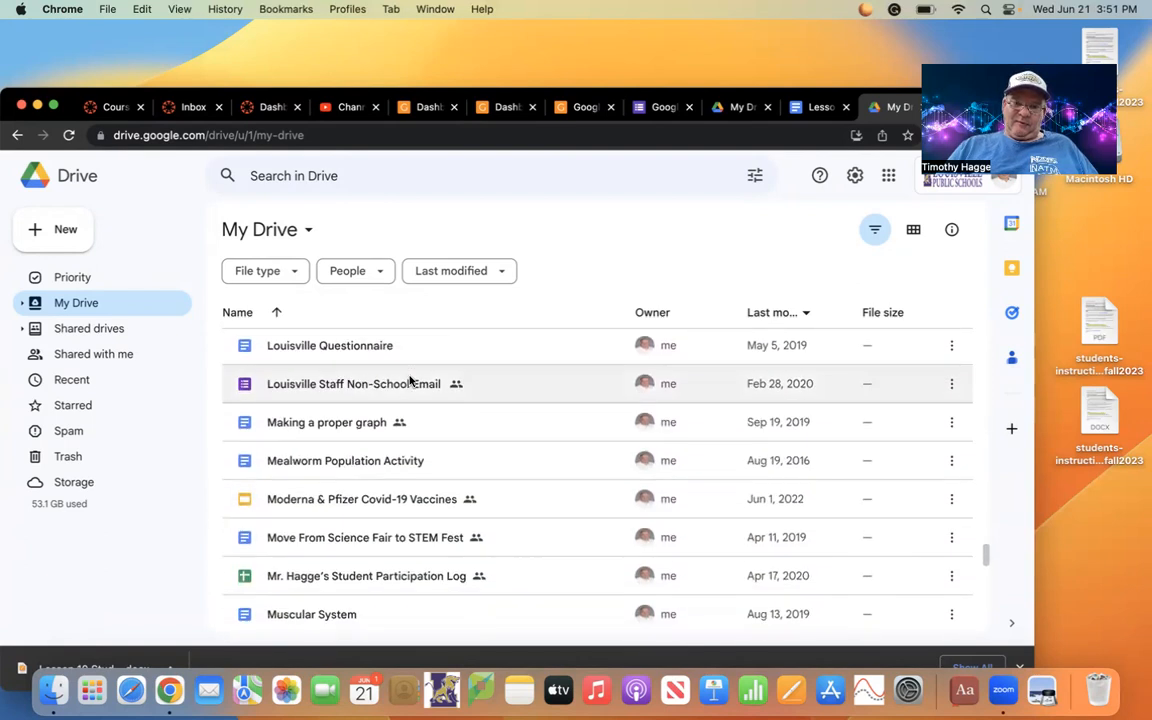
scroll(409, 380, "down", 10)
scroll(409, 380, "down", 12)
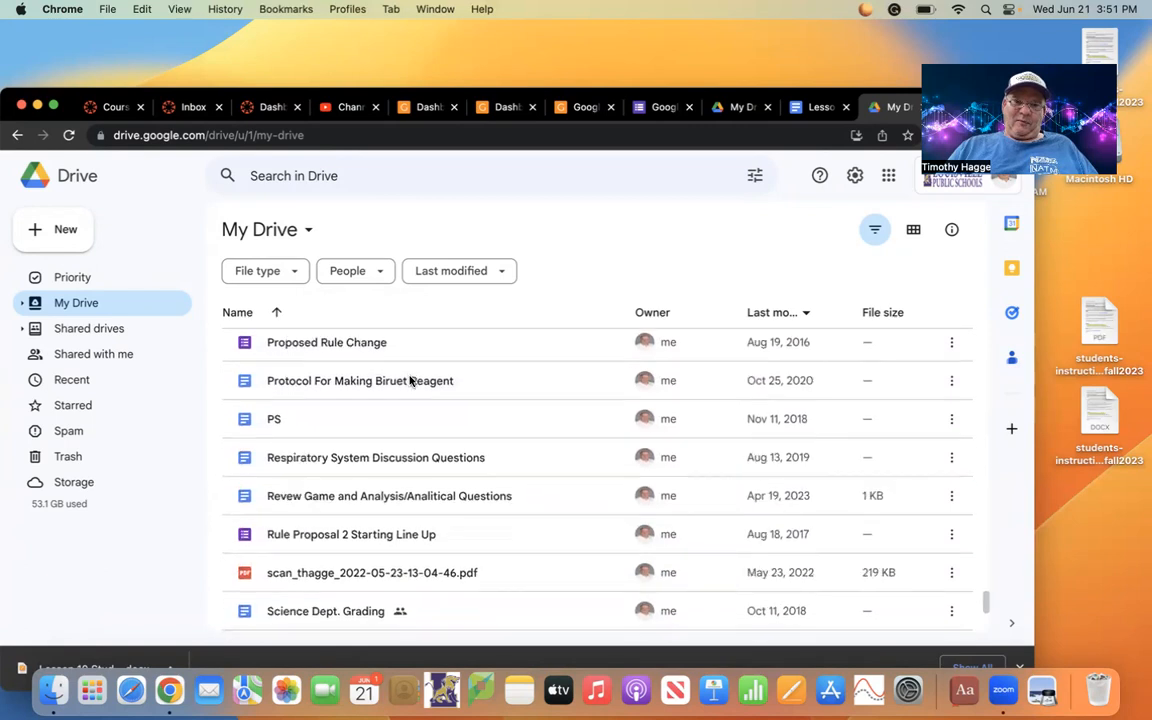
Switch to the personal account's My Drive and look through its files for the exported form
left_click(727, 115)
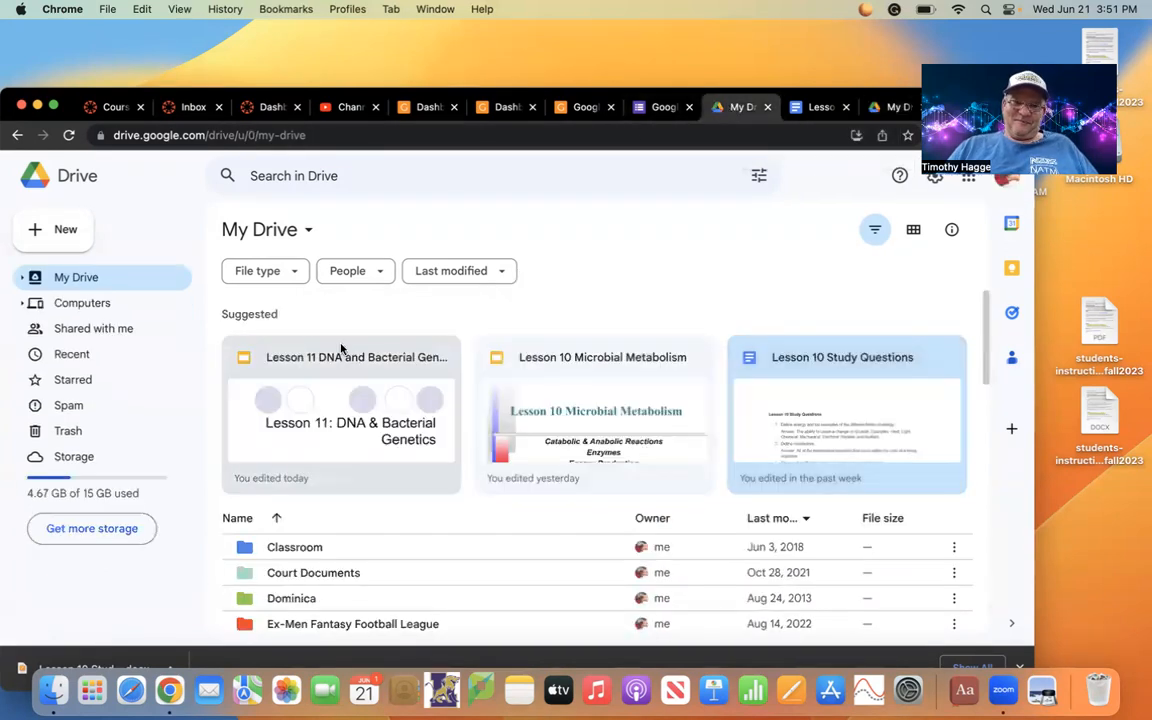
scroll(324, 336, "down", 15)
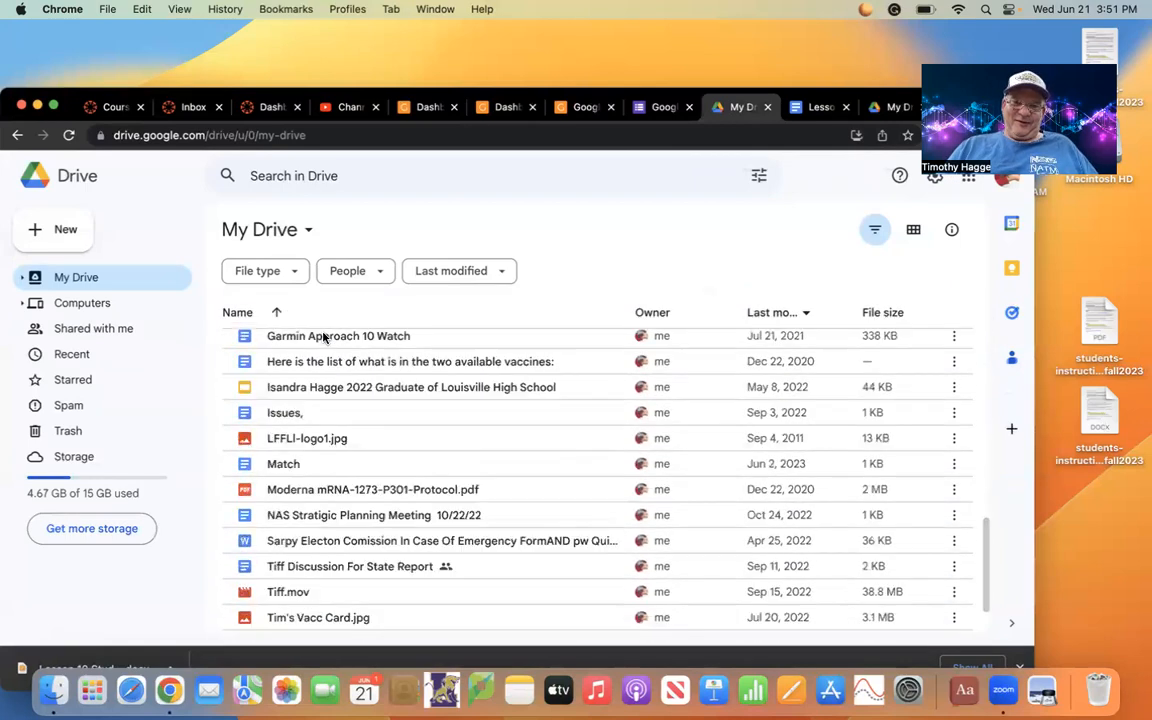
scroll(324, 336, "down", 2)
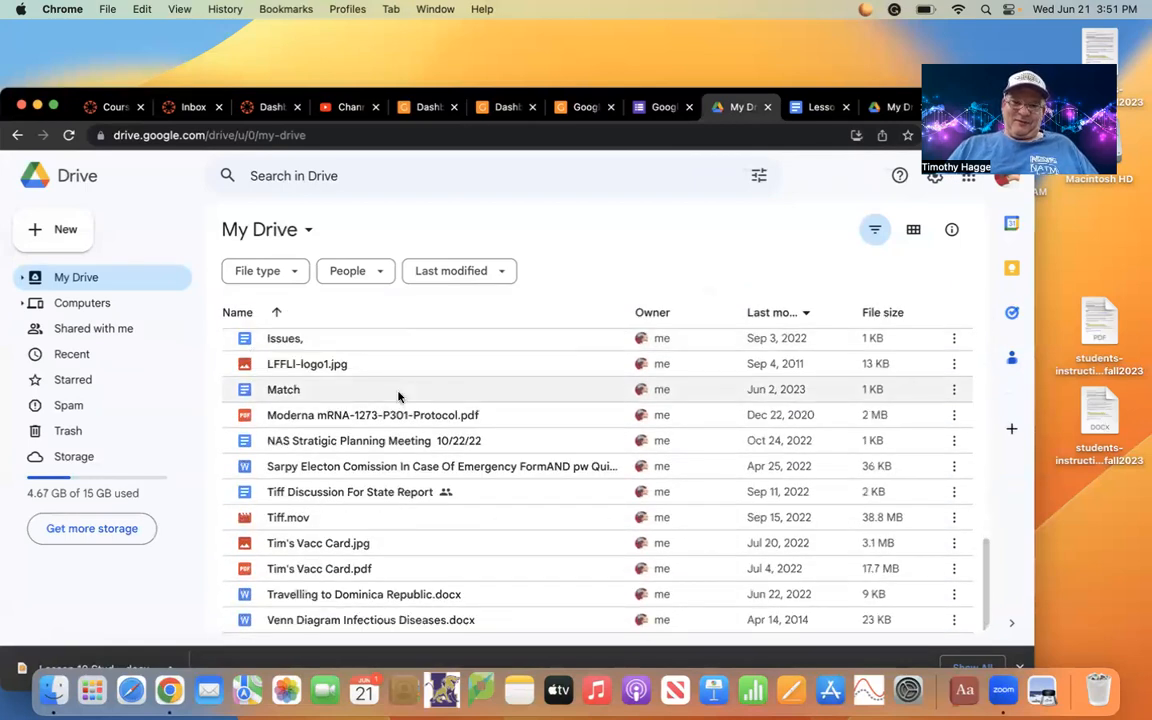
scroll(398, 397, "up", 5)
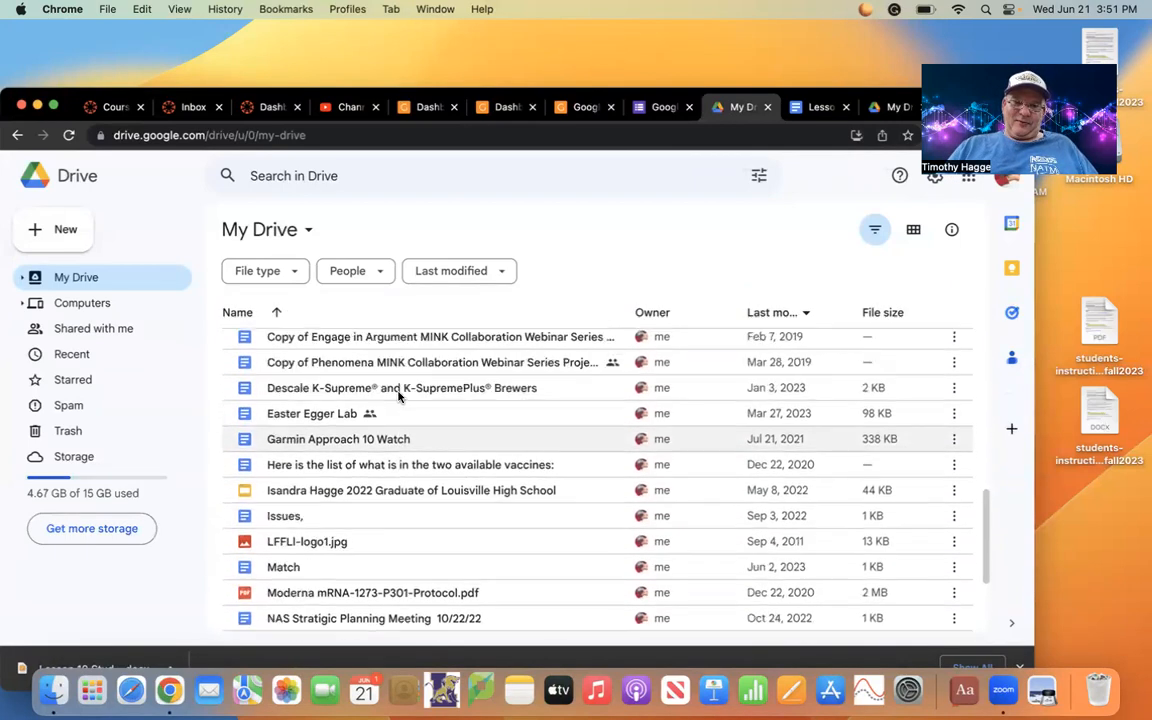
scroll(398, 397, "up", 15)
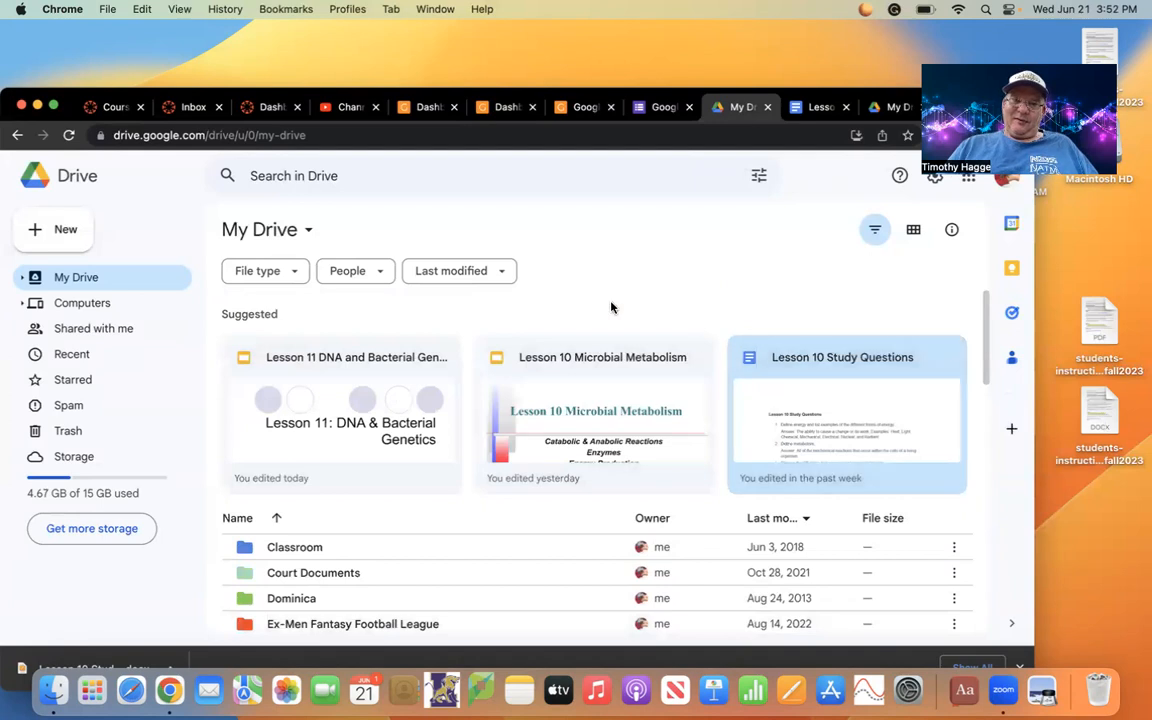
Return to the school account's My Drive and open the Protocol For Making Biruet Reagent document
left_click(889, 108)
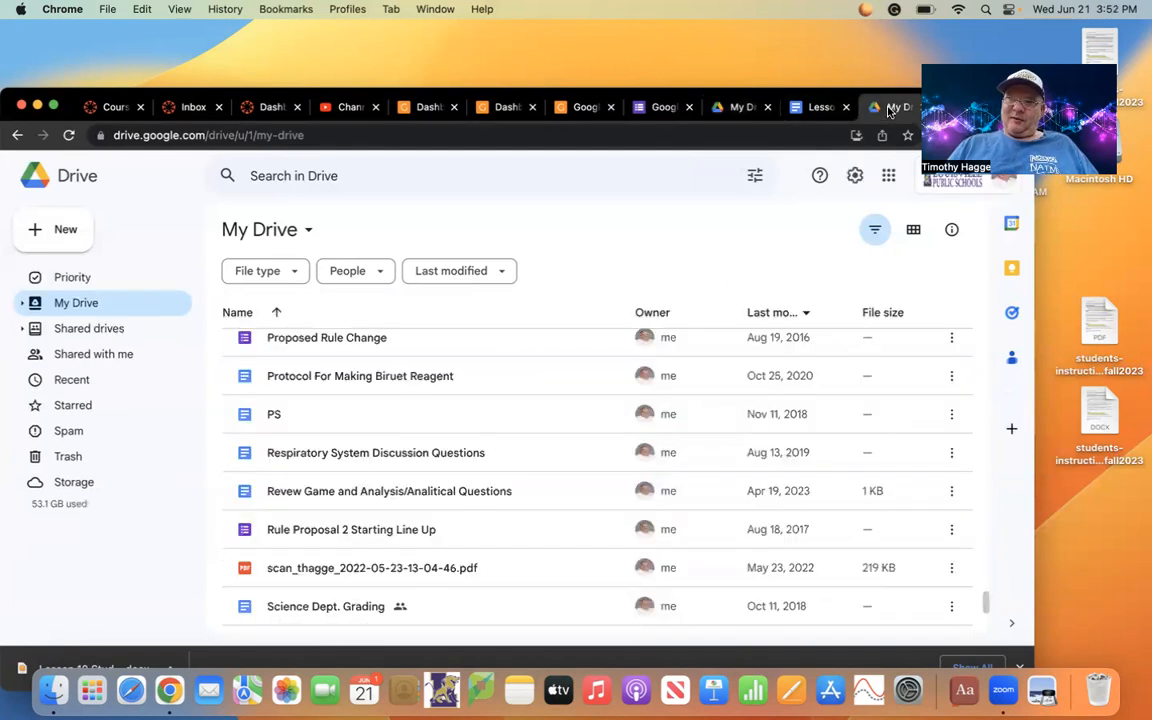
left_click(359, 376)
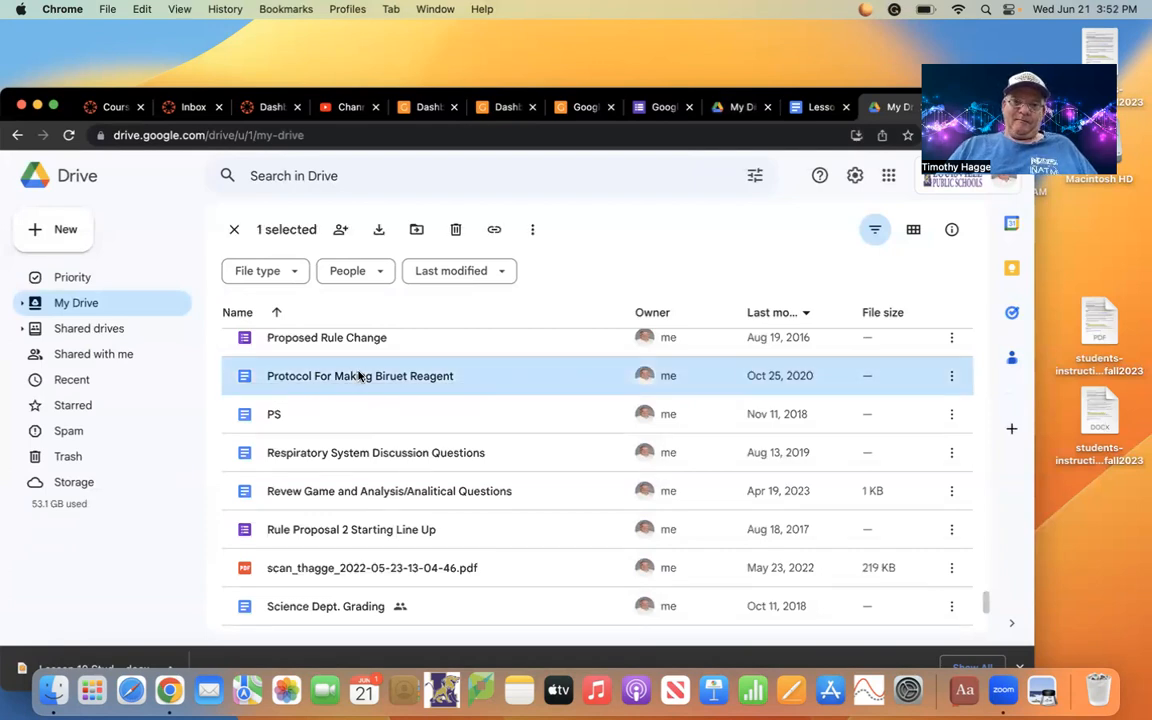
double_click(359, 376)
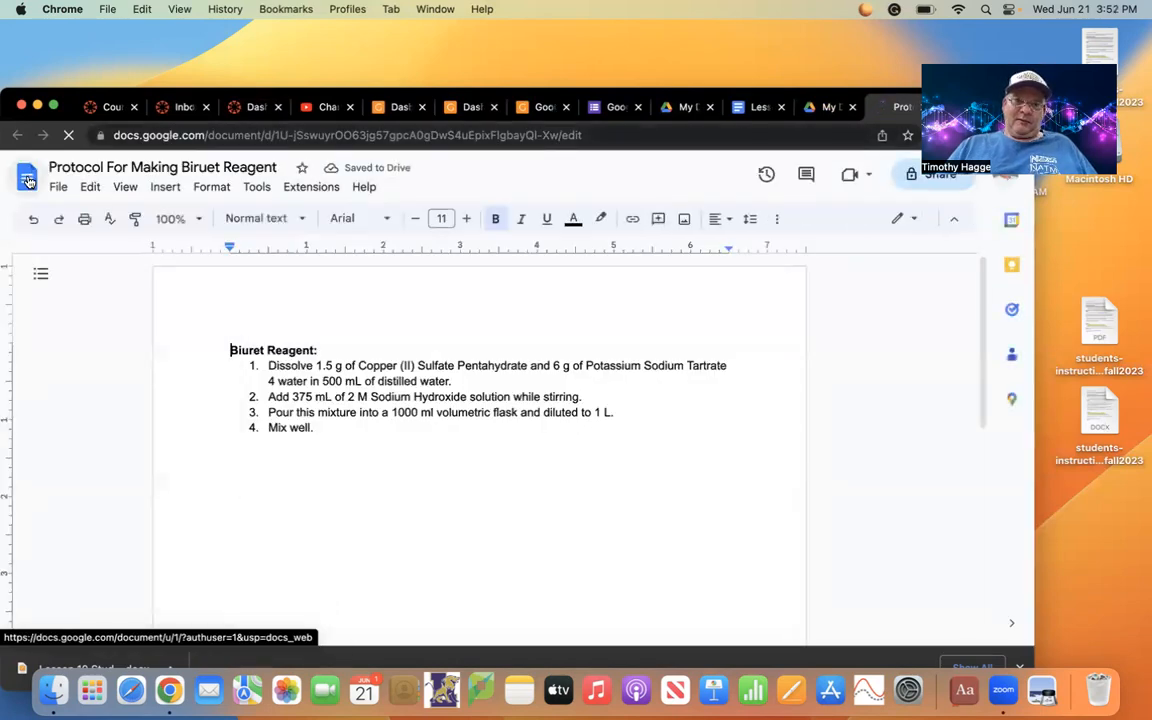
Go to the Google Docs home page from the open document and look through the recent documents for the exported quiz
left_click(28, 181)
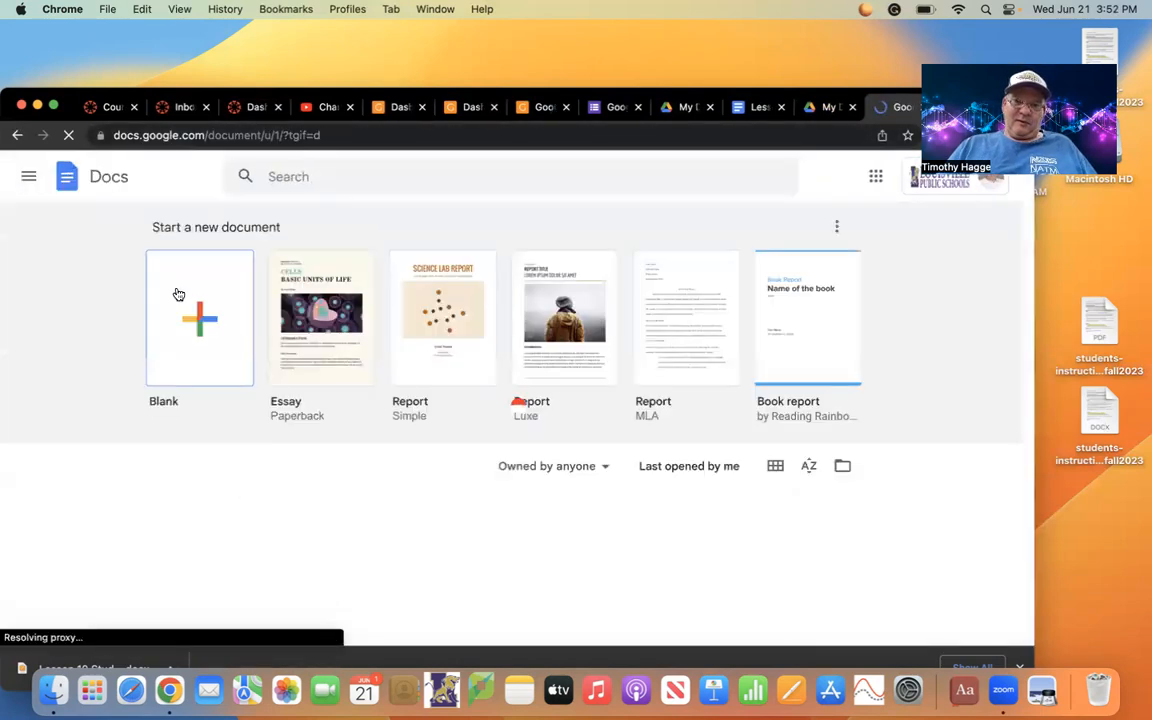
scroll(207, 297, "down", 4)
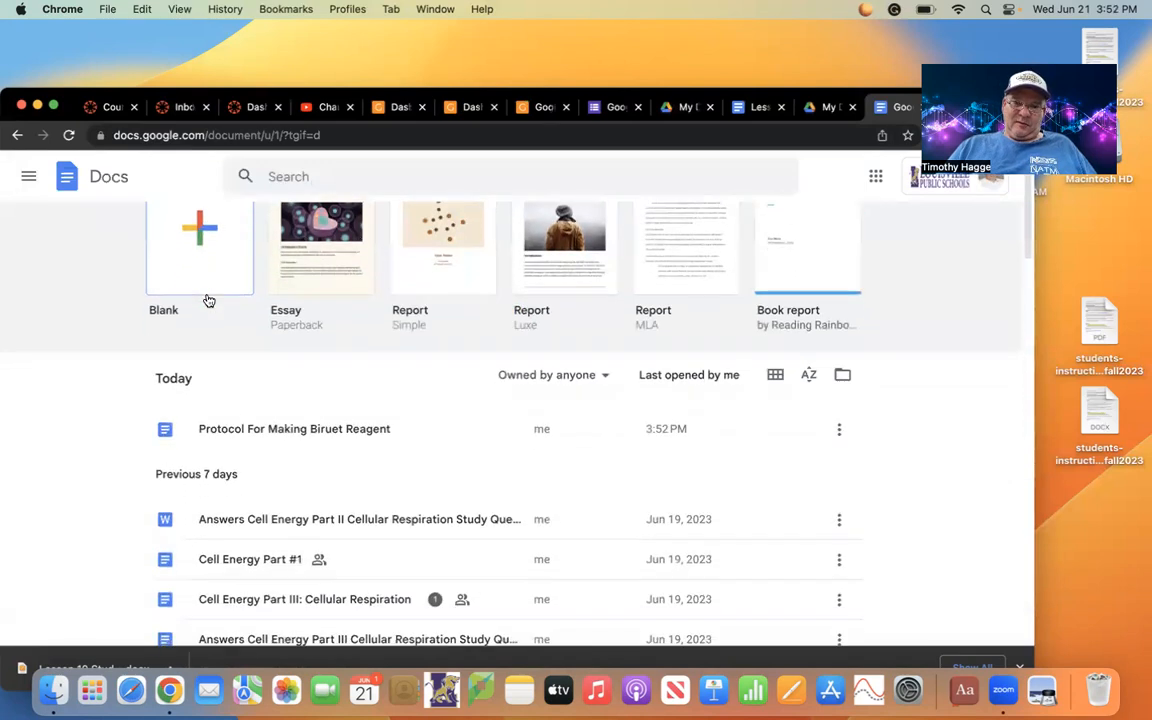
scroll(207, 298, "down", 3)
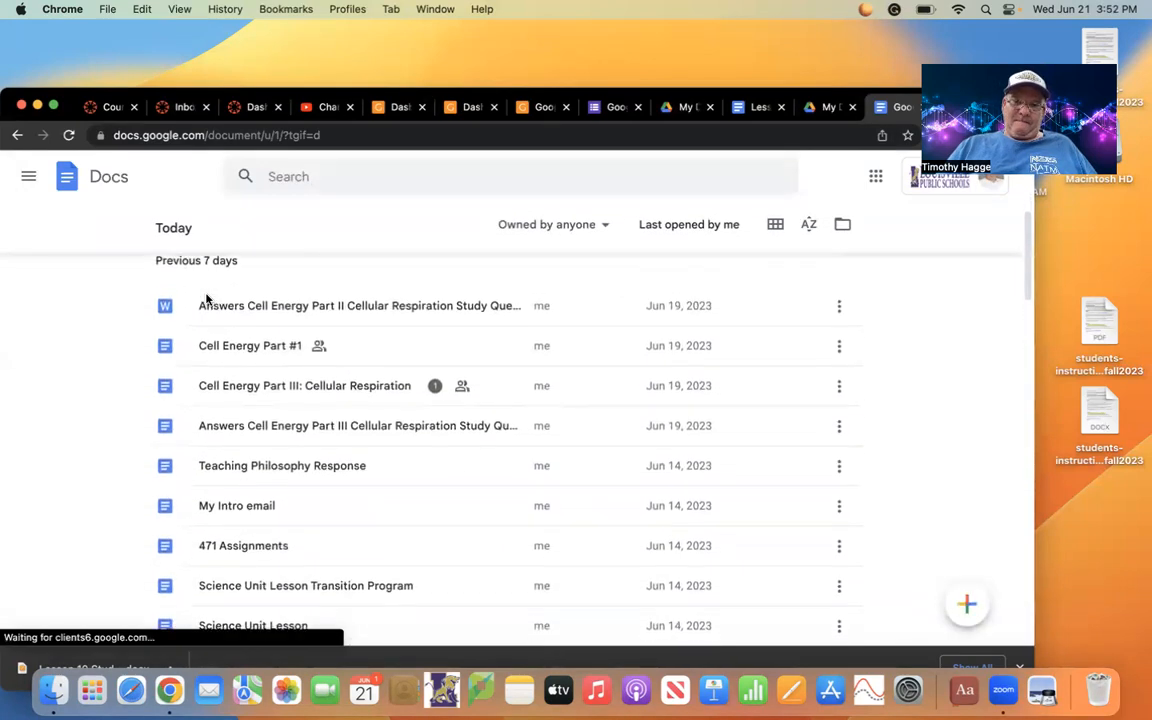
scroll(207, 298, "up", 5)
scroll(207, 298, "up", 2)
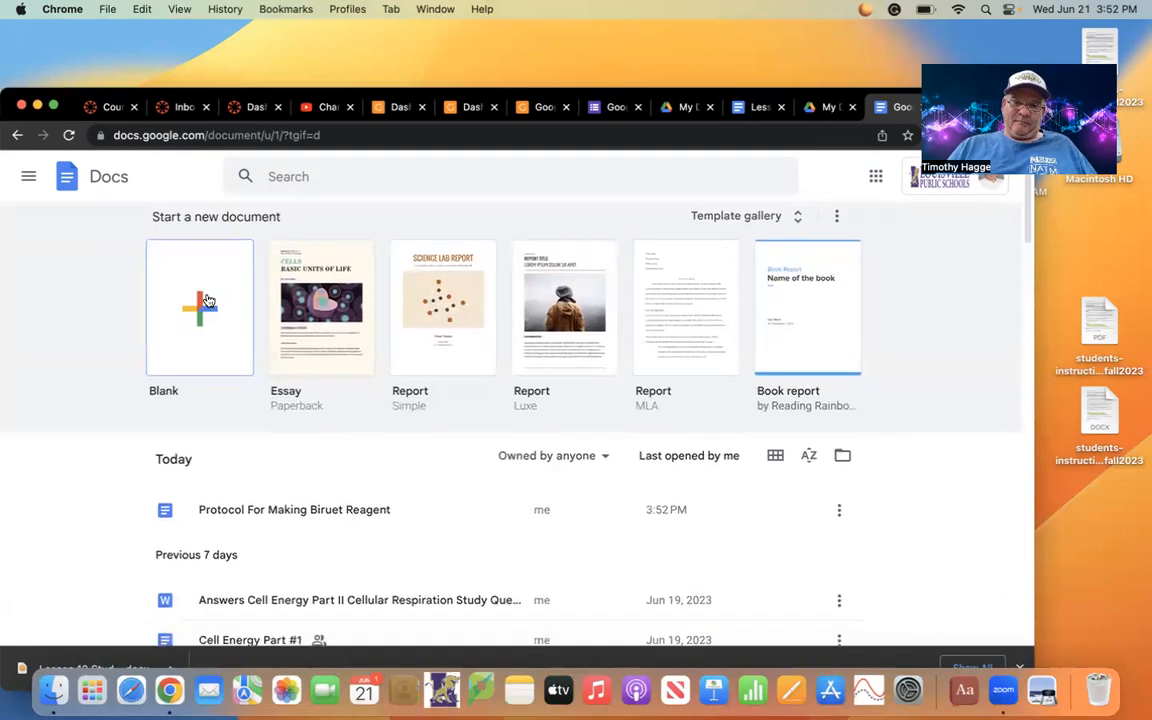
scroll(209, 301, "down", 3)
scroll(207, 301, "down", 2)
scroll(207, 301, "up", 4)
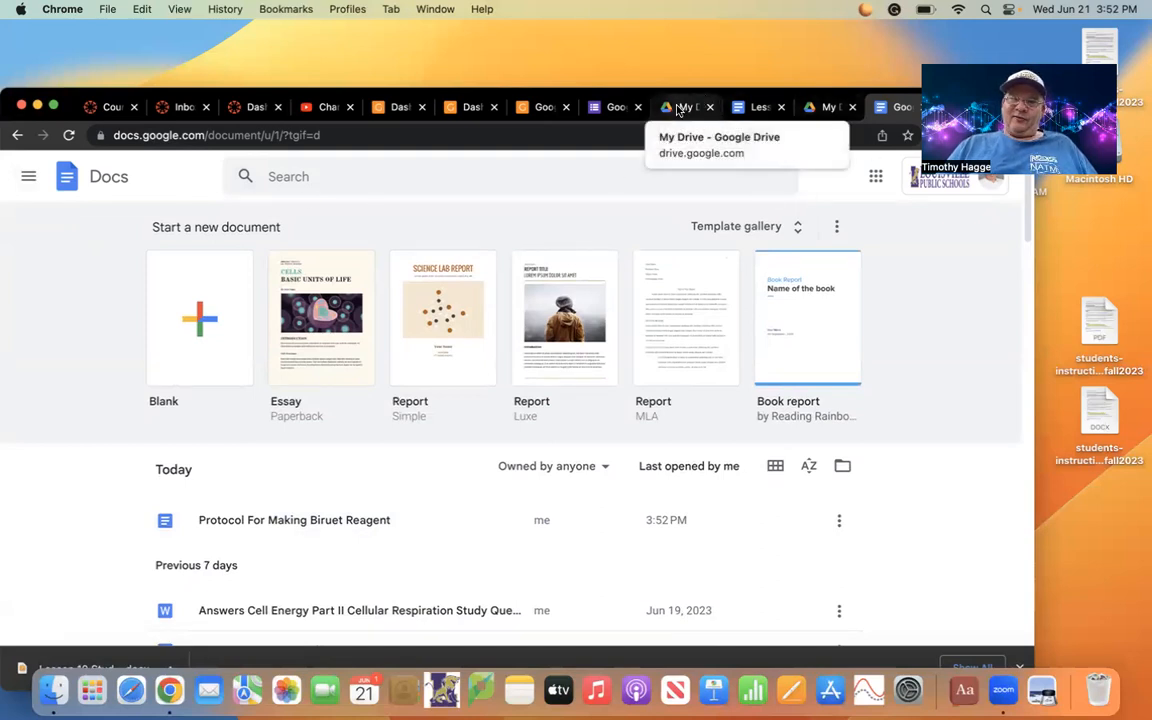
Return to the GetMarked export confirmation, go to Google Forms again and look through the recent forms for the Lesson 10 quiz
left_click(560, 108)
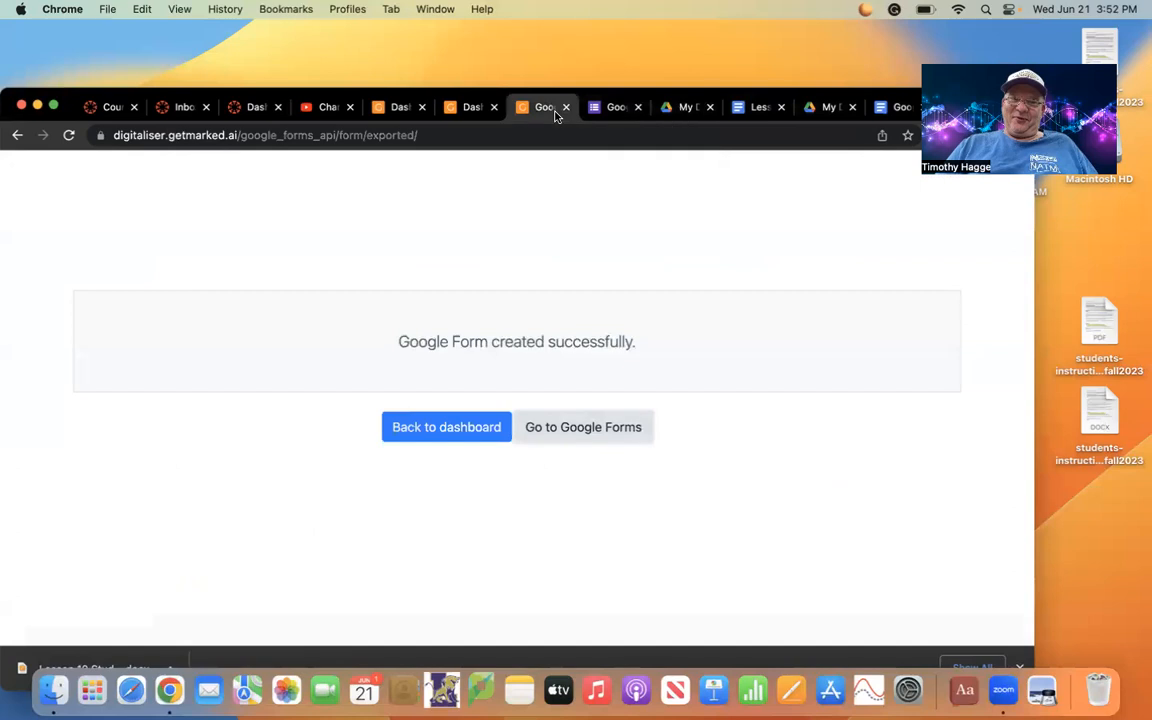
left_click(572, 428)
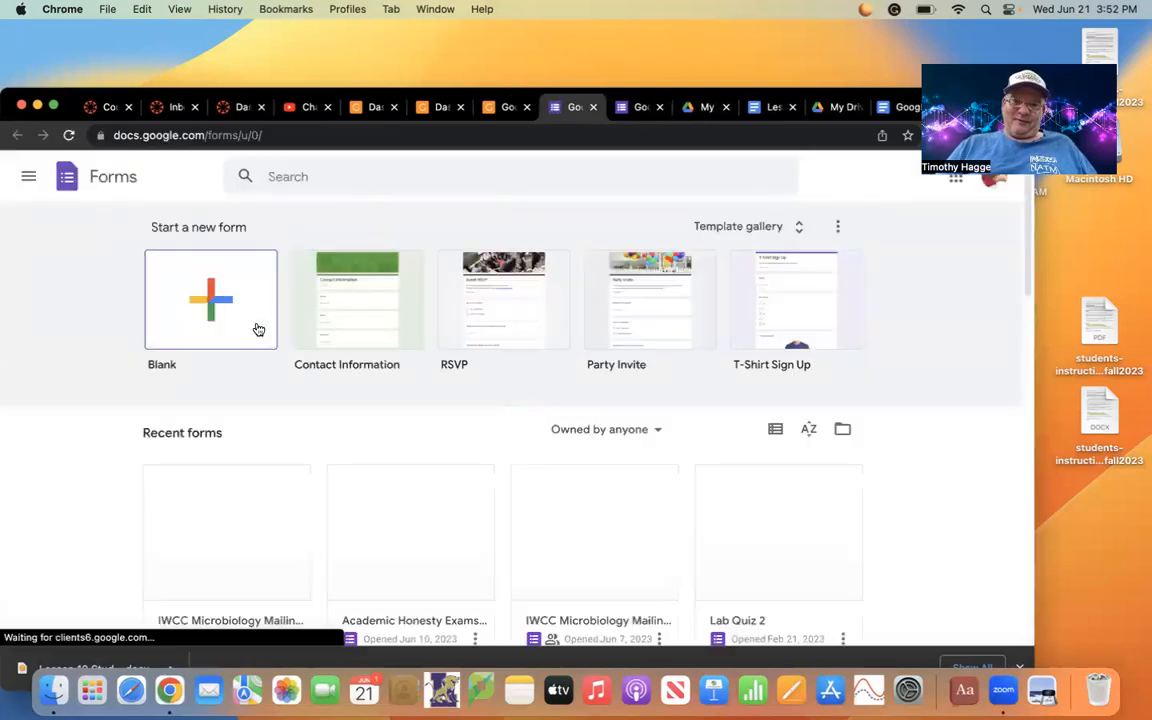
scroll(257, 329, "down", 3)
scroll(258, 329, "down", 1)
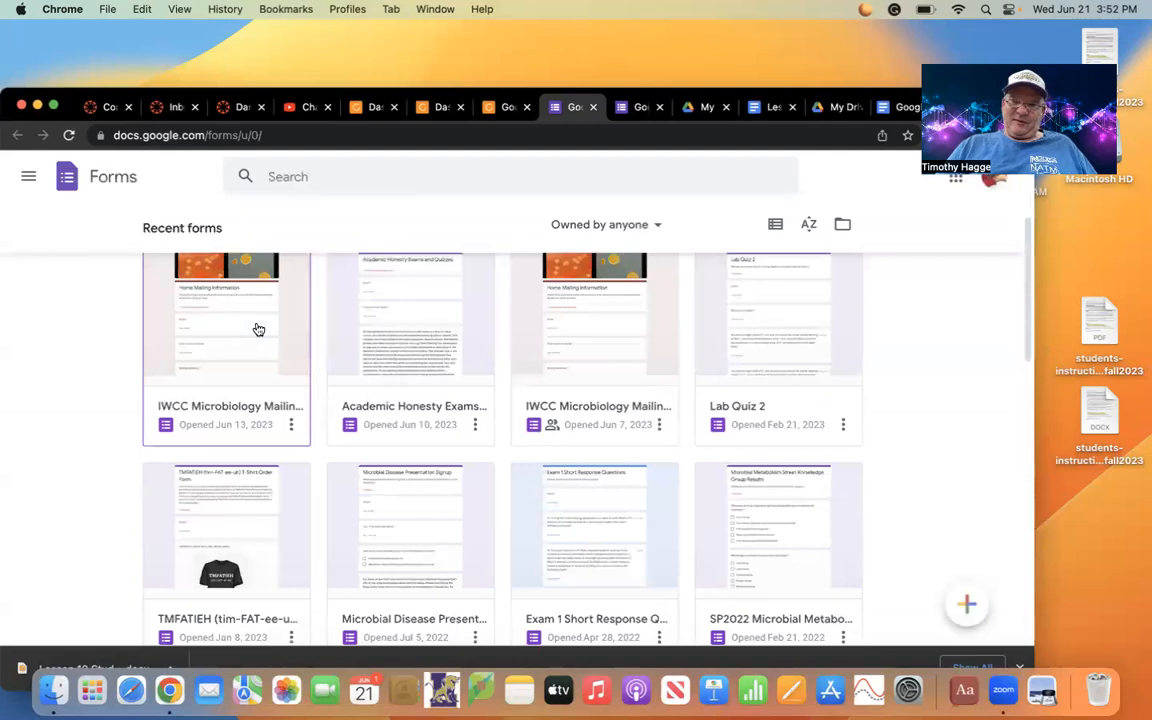
scroll(258, 329, "down", 5)
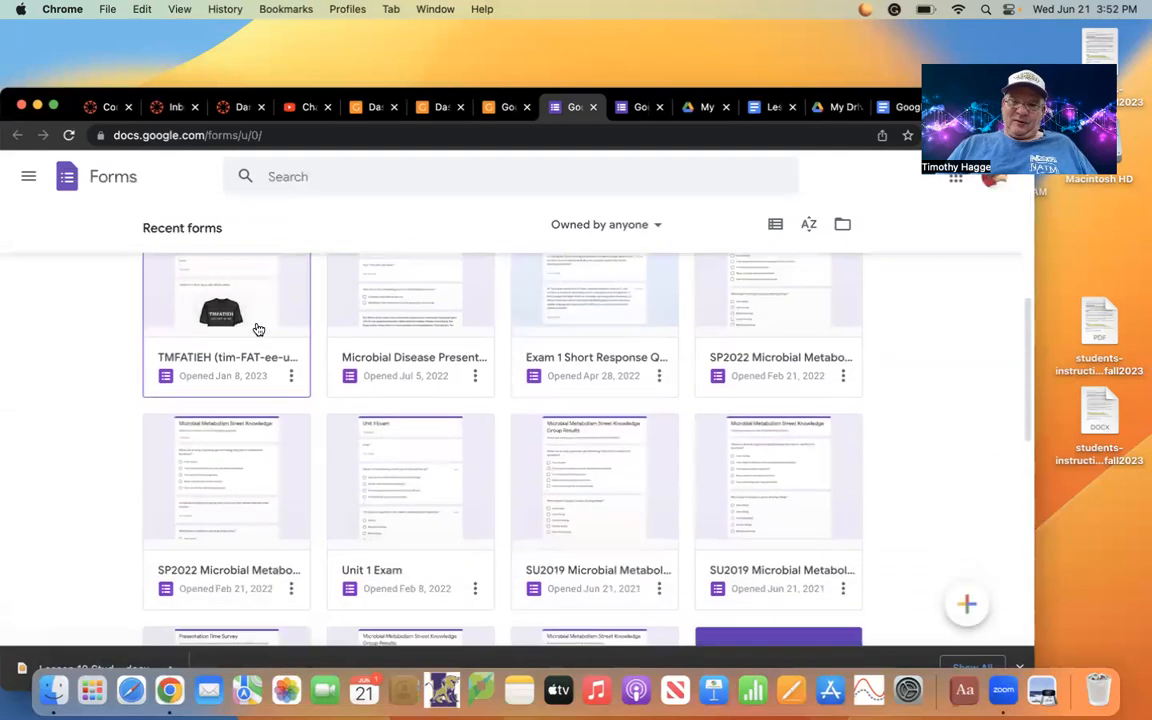
scroll(258, 329, "down", 2)
scroll(258, 329, "up", 10)
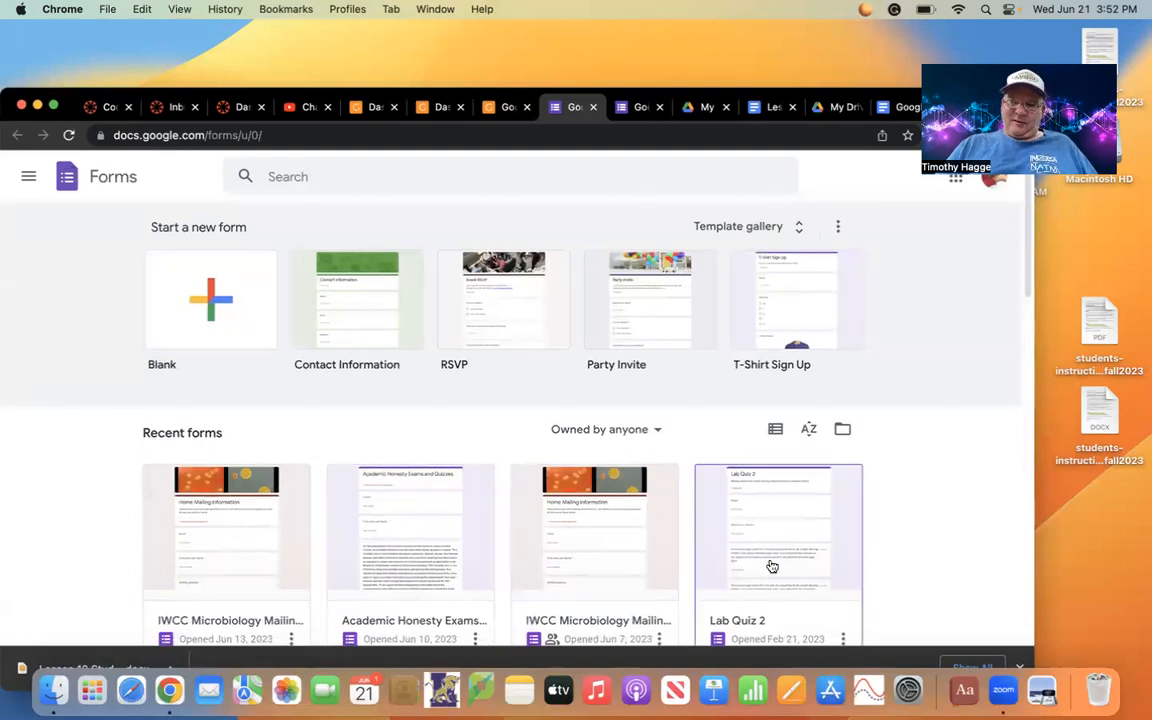
scroll(770, 565, "down", 1)
scroll(770, 563, "up", 1)
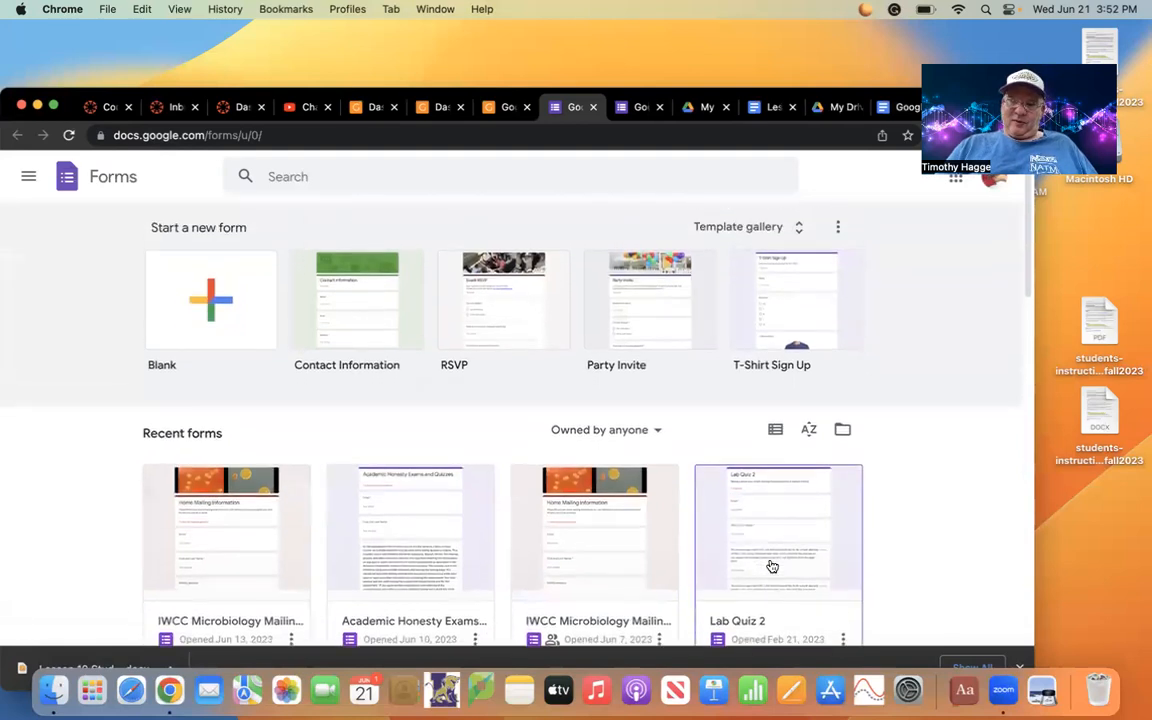
scroll(773, 545, "down", 5)
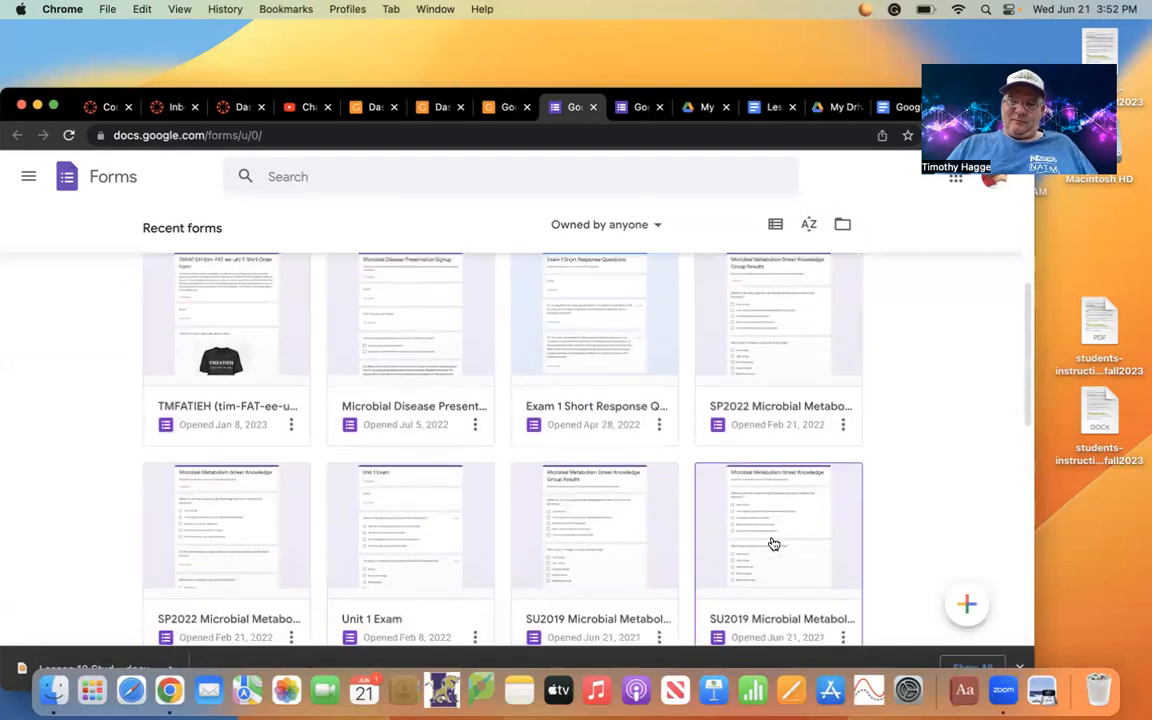
Check the older entries among the recent forms in Google Forms for the Lesson 10 quiz
scroll(773, 544, "down", 10)
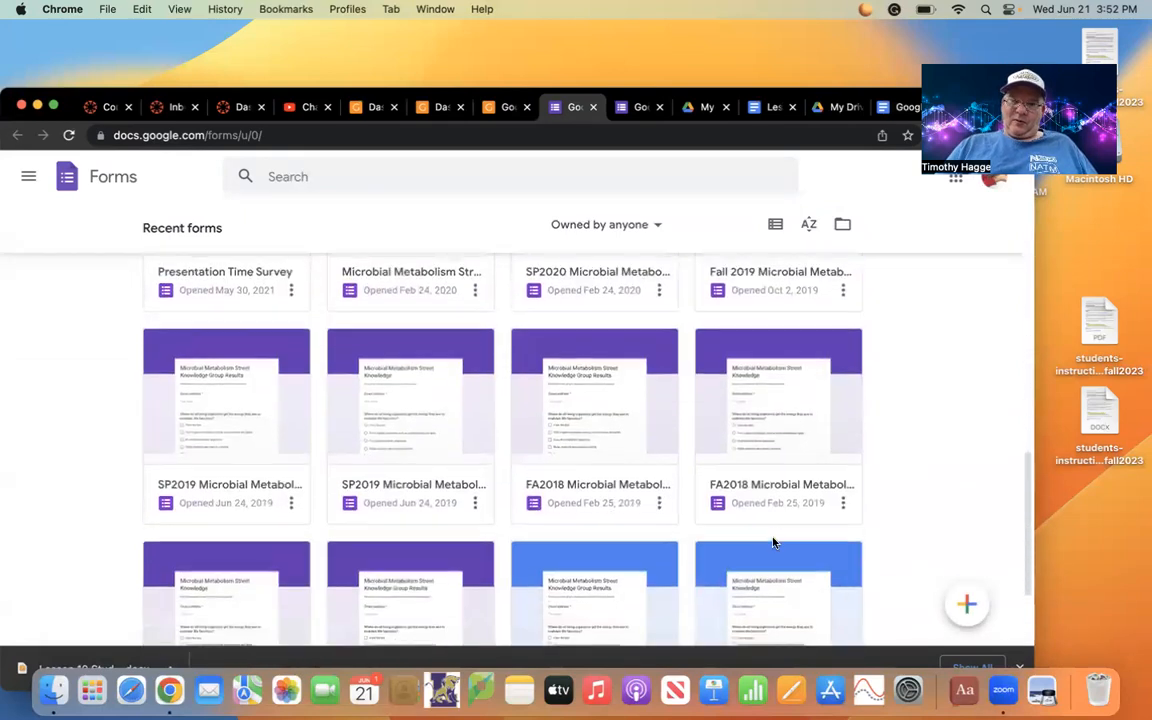
scroll(773, 544, "up", 15)
scroll(773, 543, "up", 2)
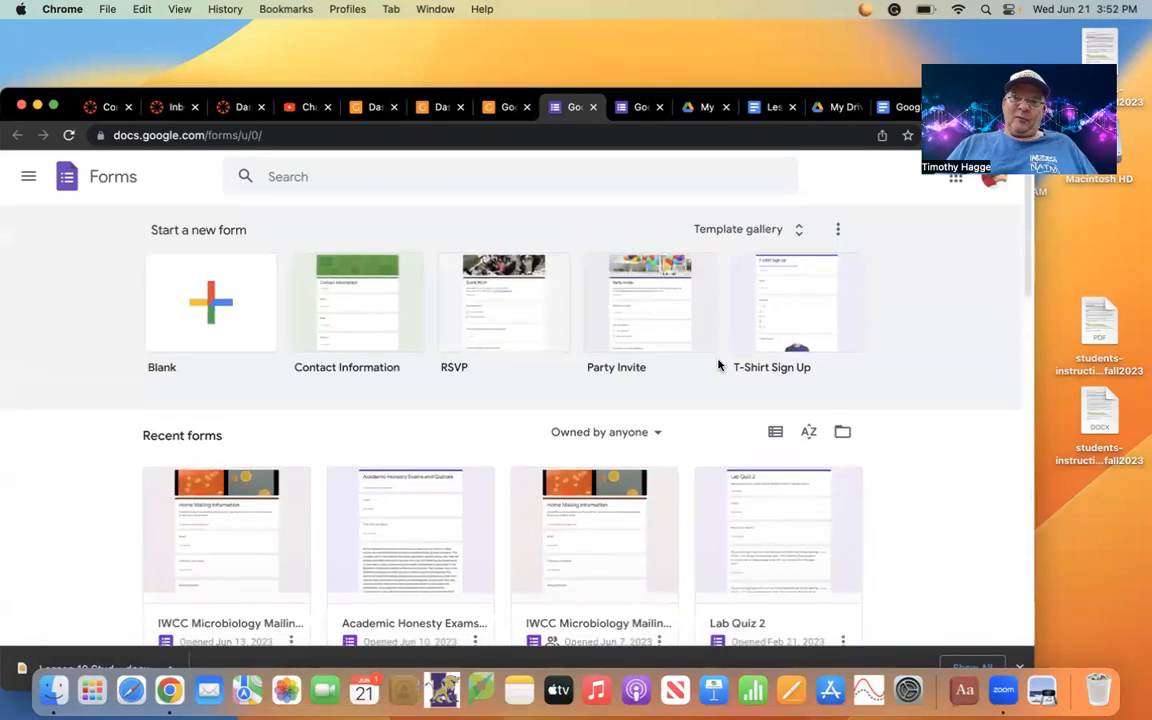
Switch to the school account's My Drive and look back through the files up to the suggested ones for the exported form
left_click(836, 107)
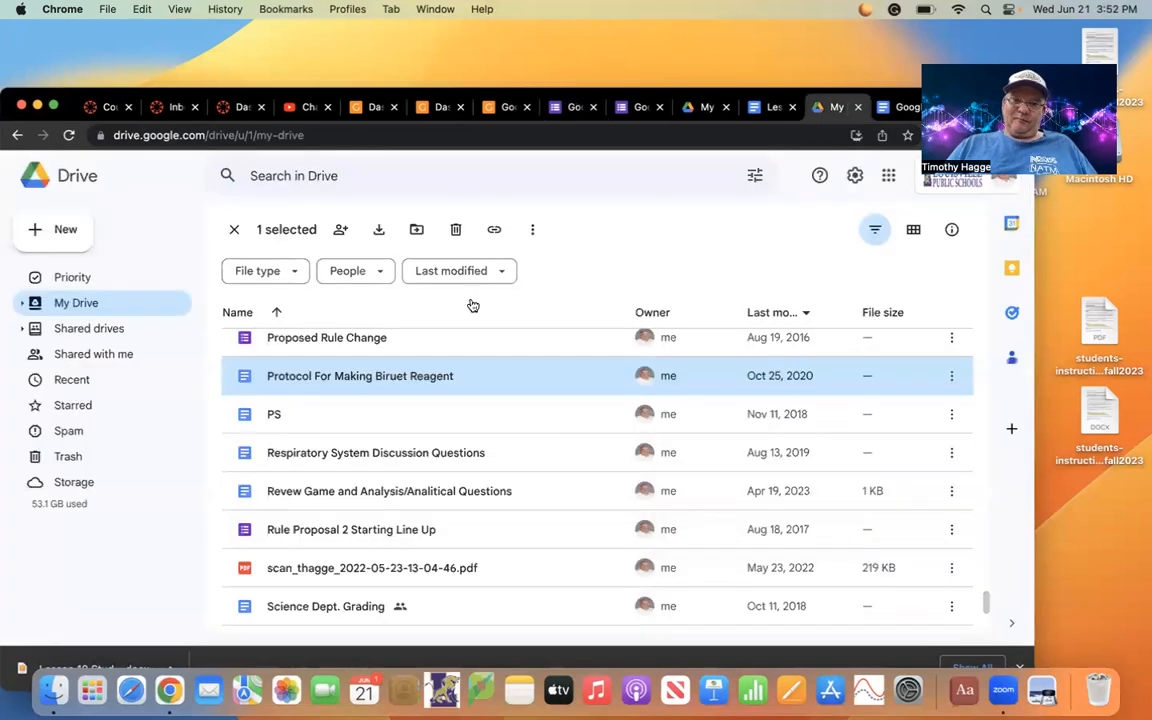
scroll(301, 309, "up", 15)
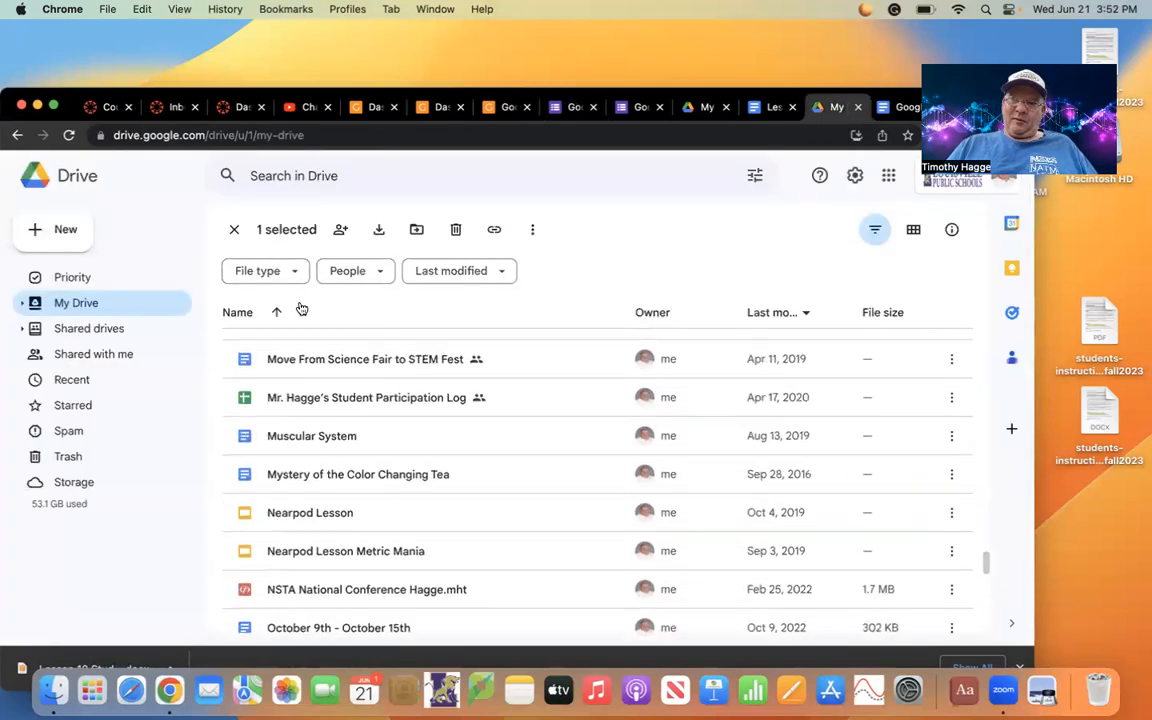
scroll(301, 309, "up", 20)
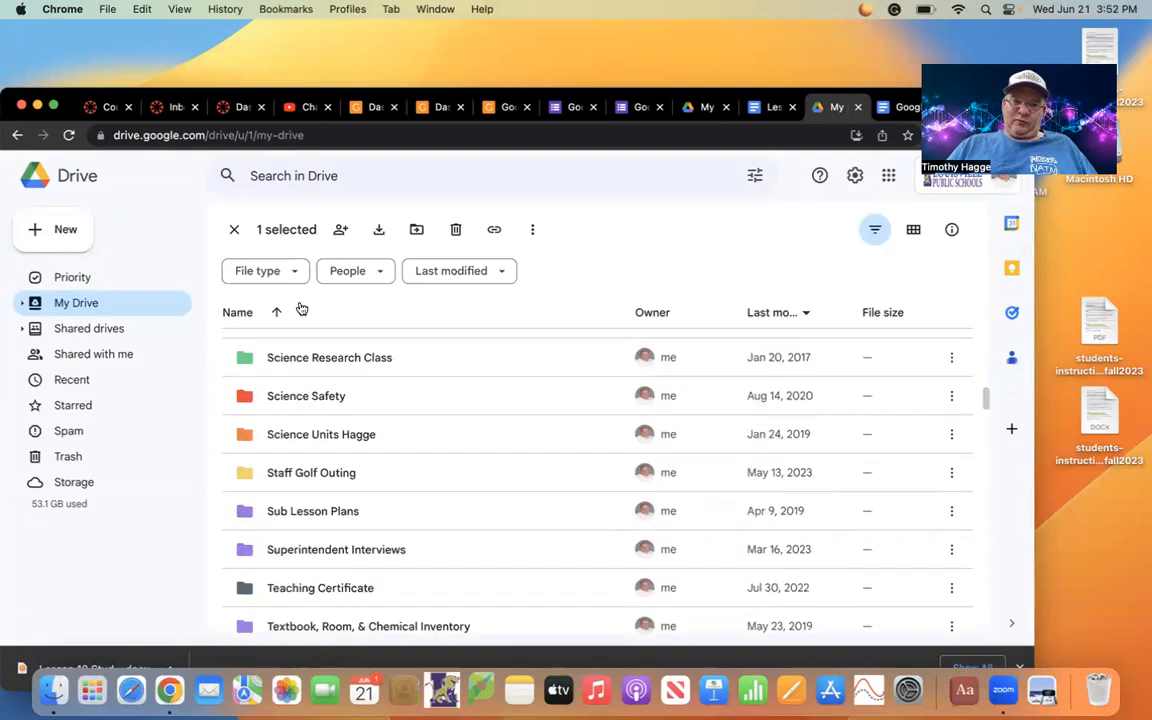
scroll(301, 309, "up", 10)
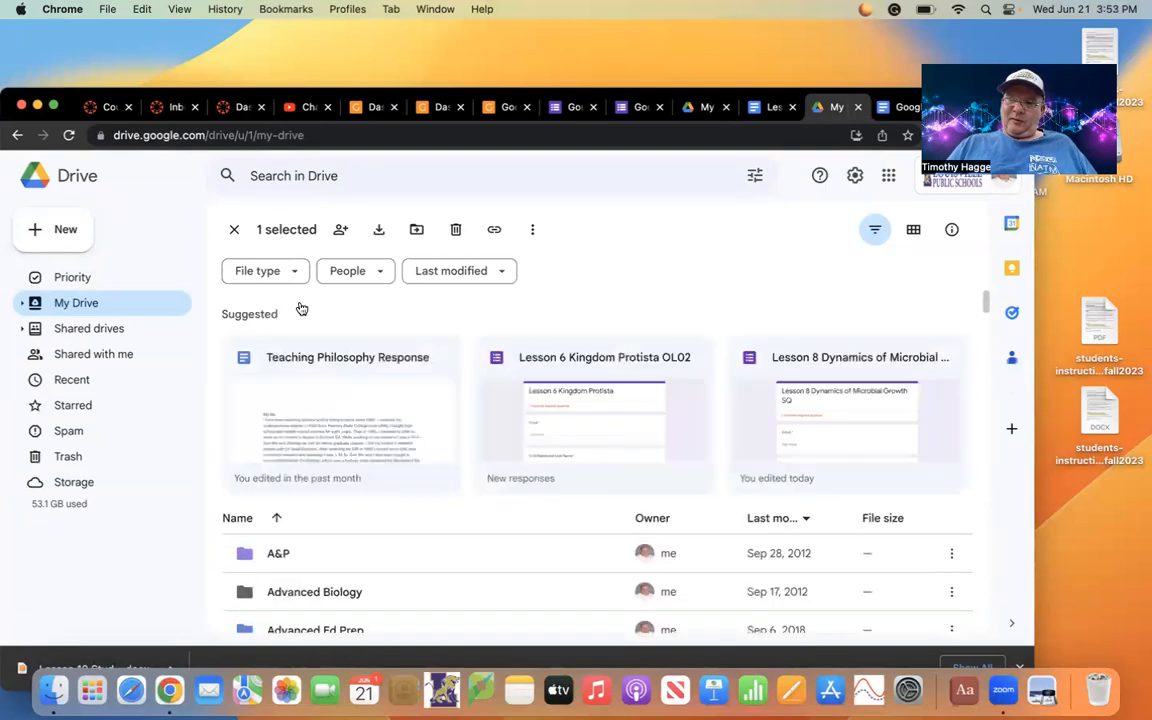
left_click(532, 231)
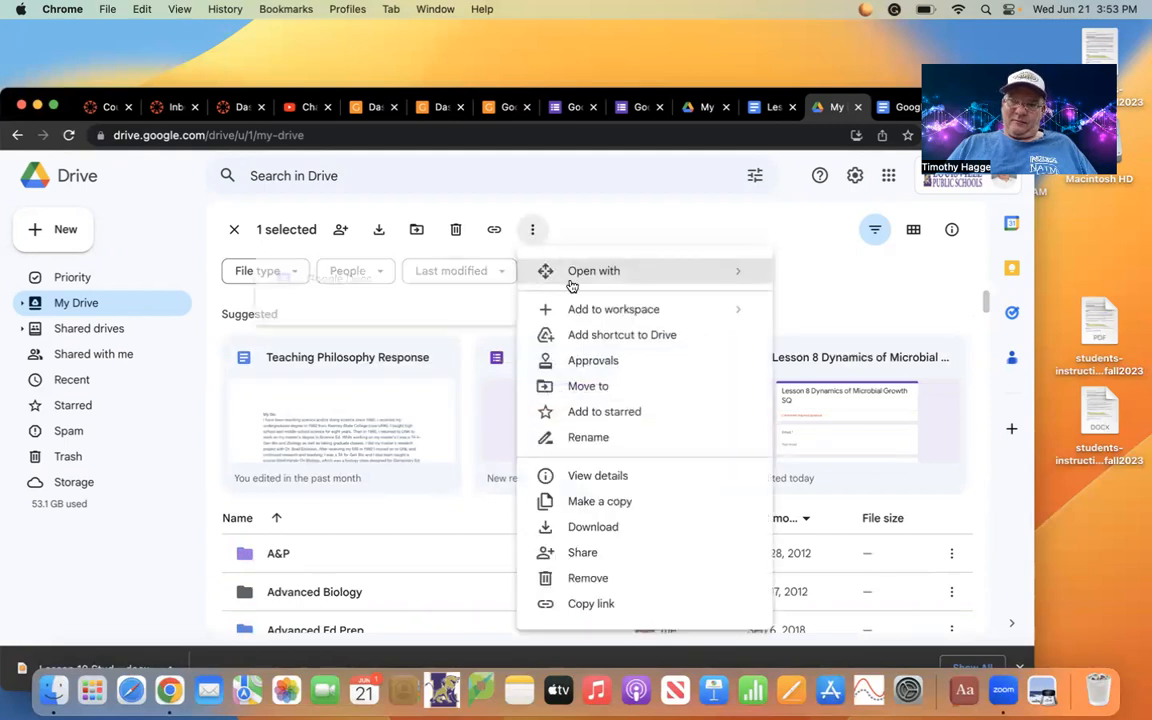
left_click(679, 212)
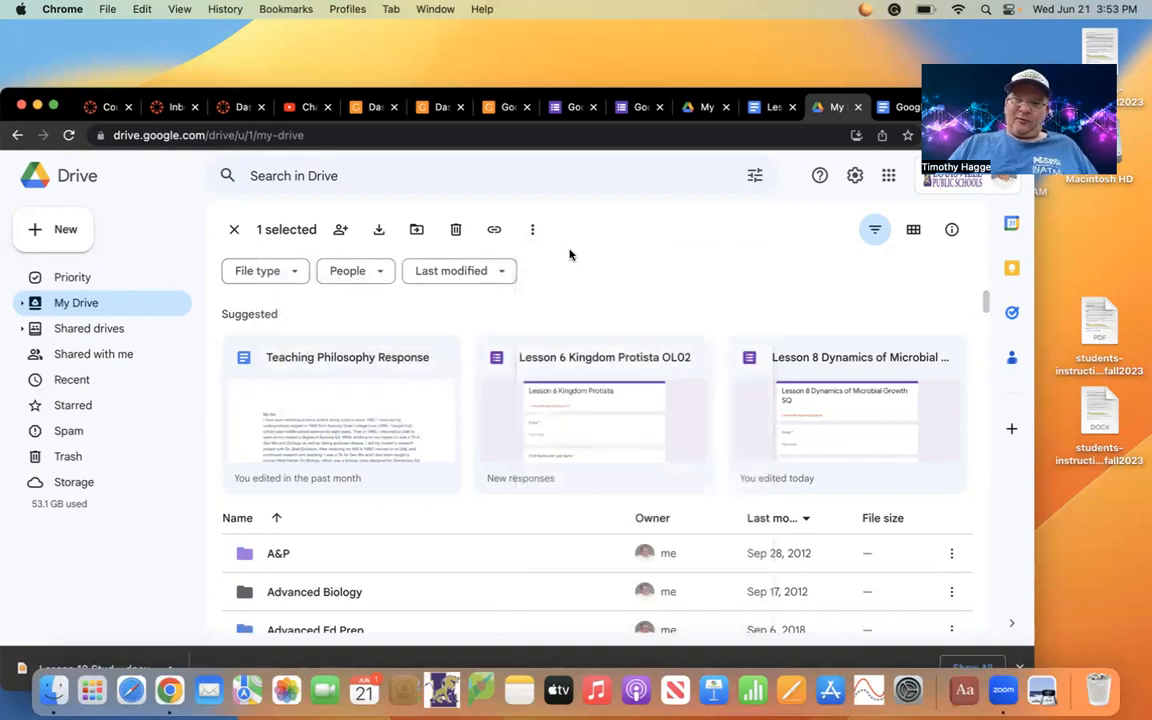
Search the school account's Drive for "Lesson 10" and open the Lesson 10 Study Questions form
left_click(508, 180)
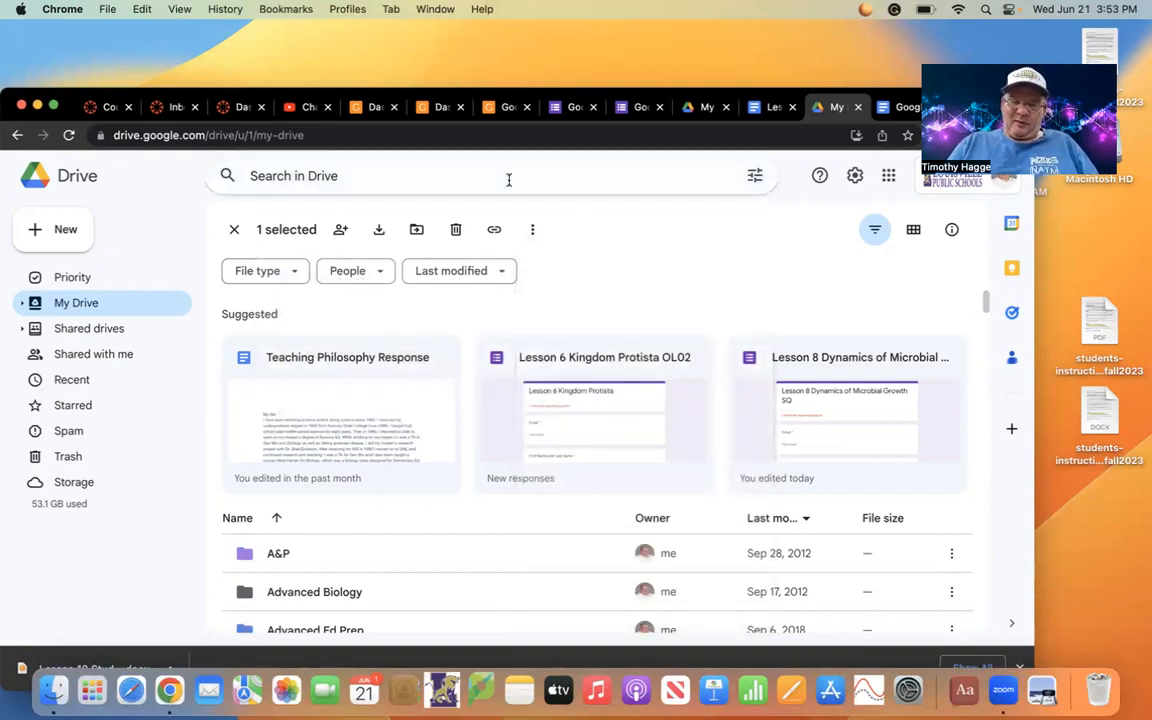
type("Lesson ")
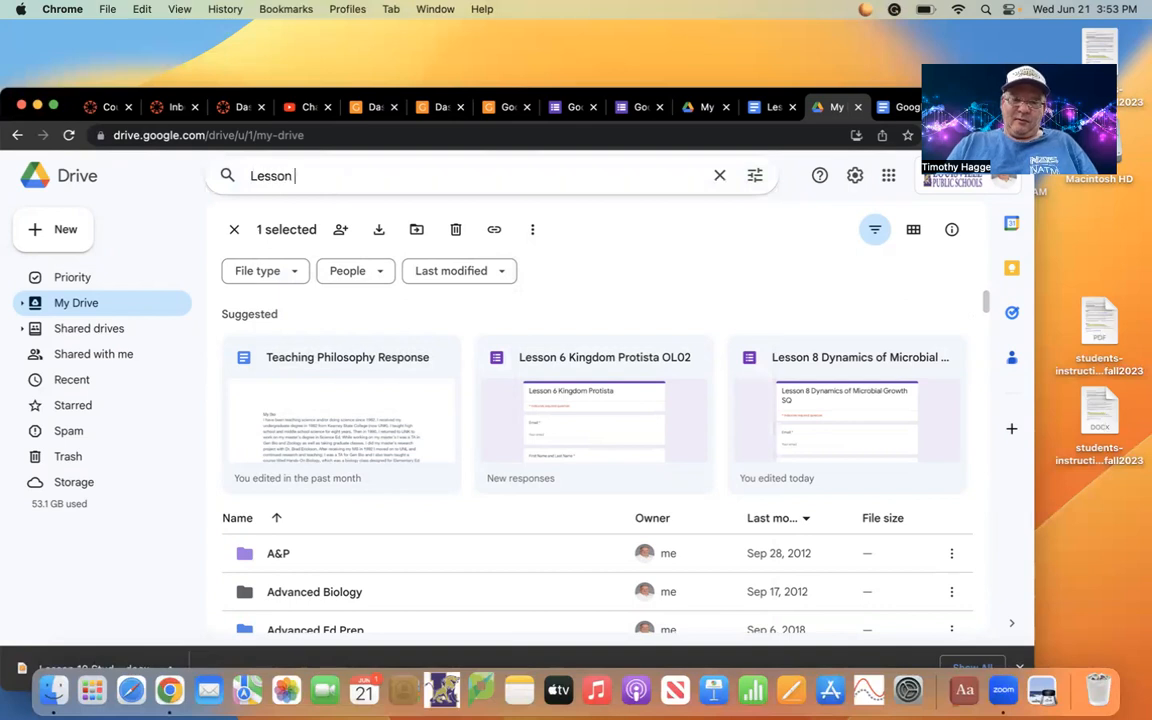
type("10")
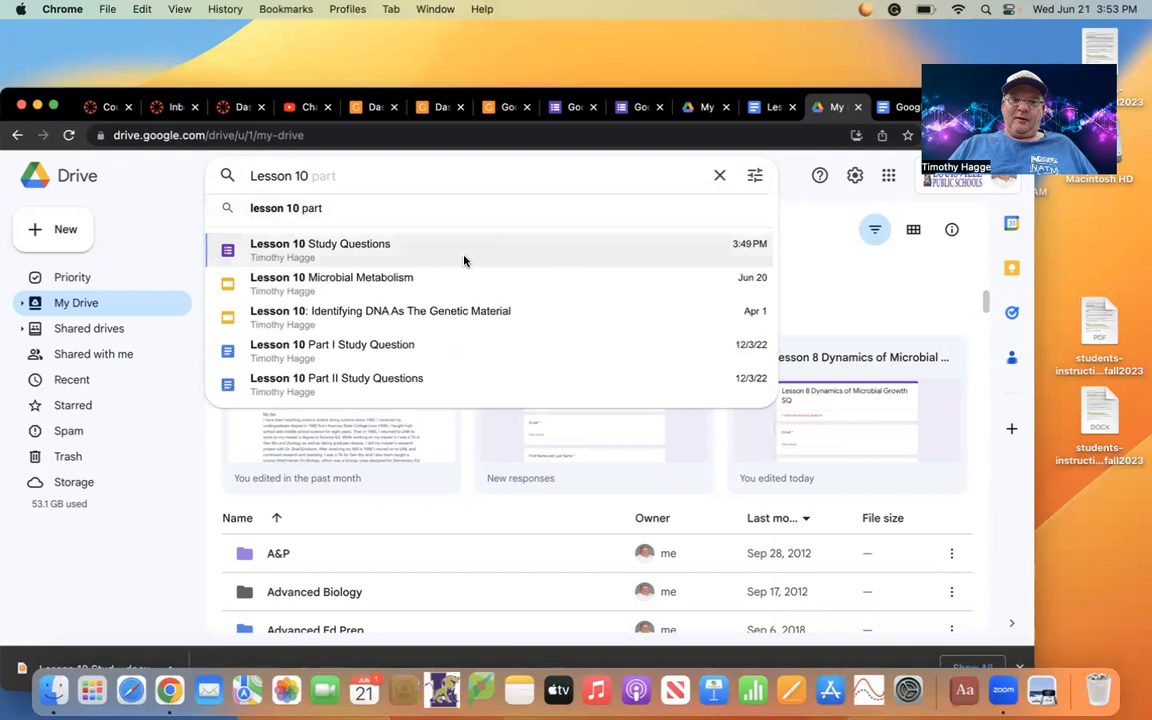
left_click(381, 247)
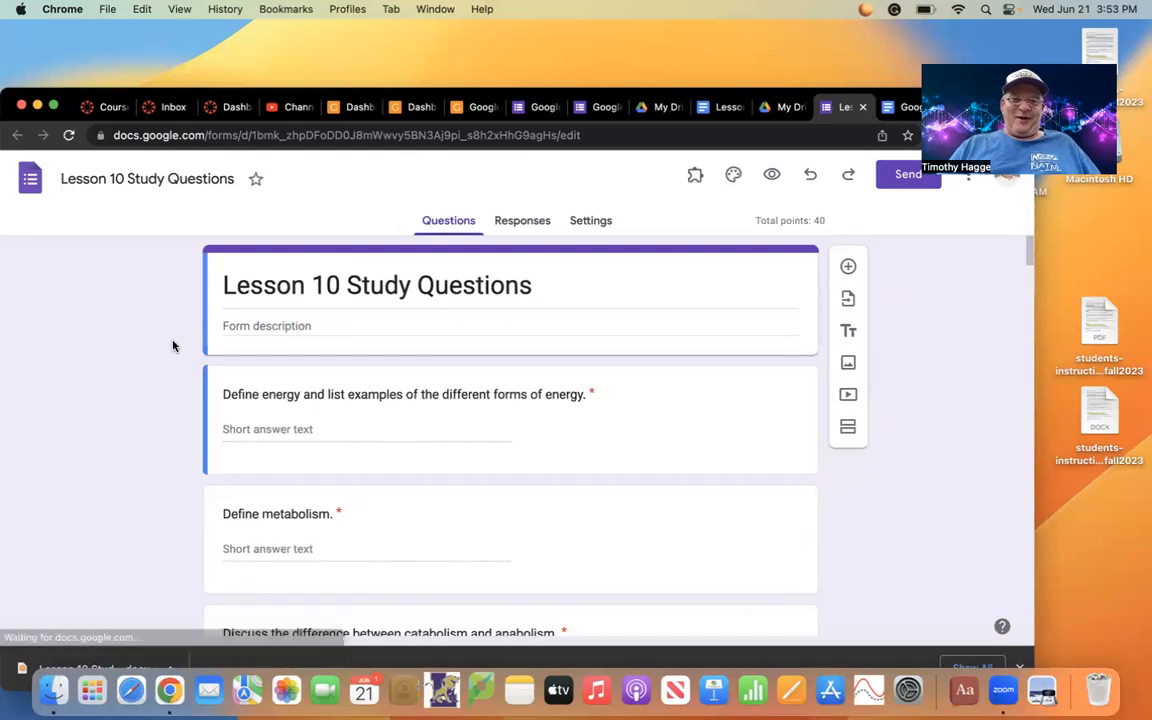
Open the form's first question, on defining energy, and examine its question type, correct answer and points
scroll(174, 346, "down", 1)
scroll(175, 346, "up", 1)
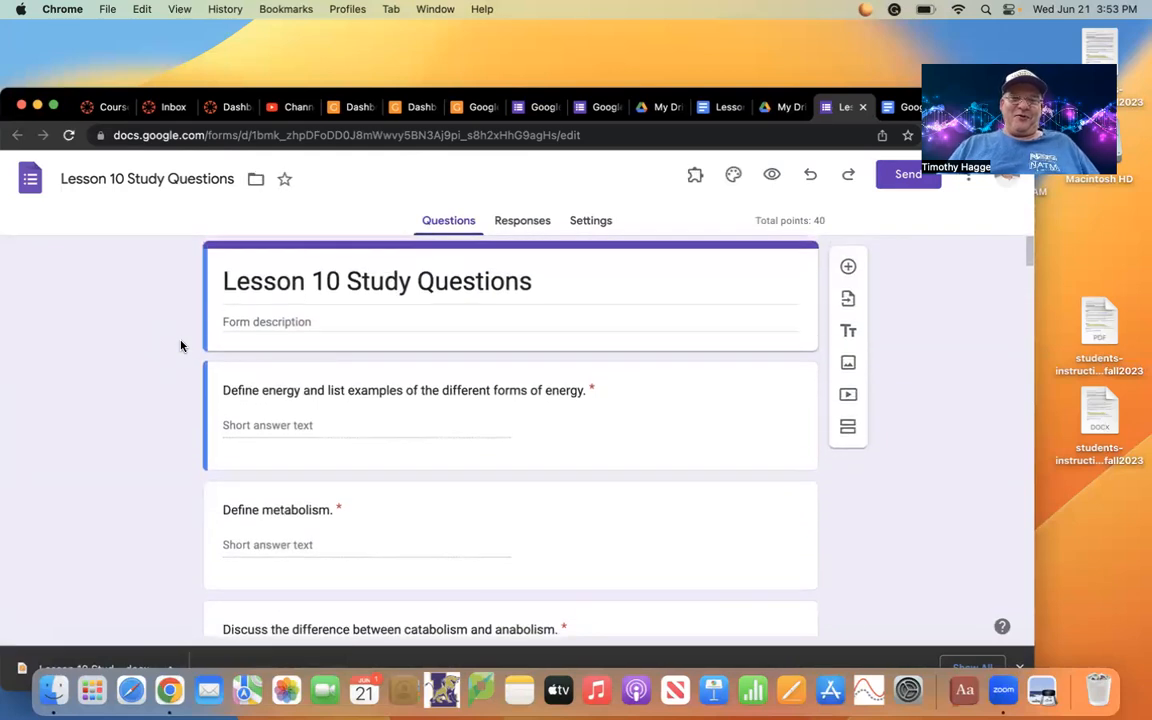
left_click(622, 411)
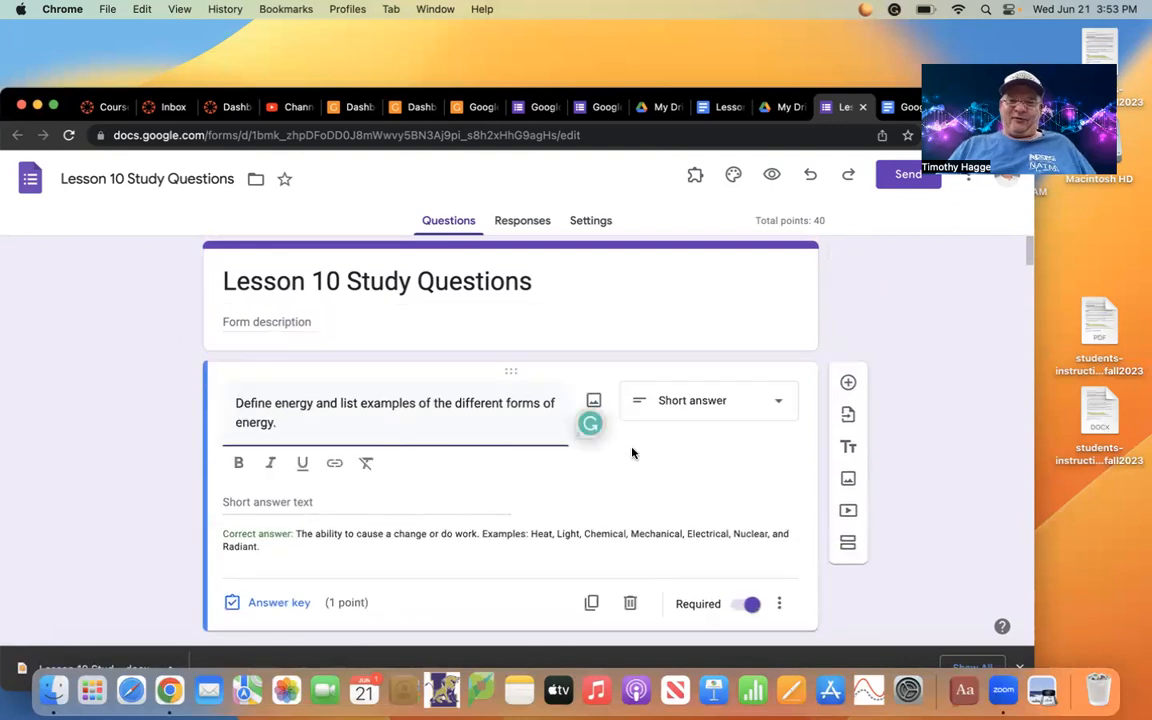
scroll(622, 455, "down", 2)
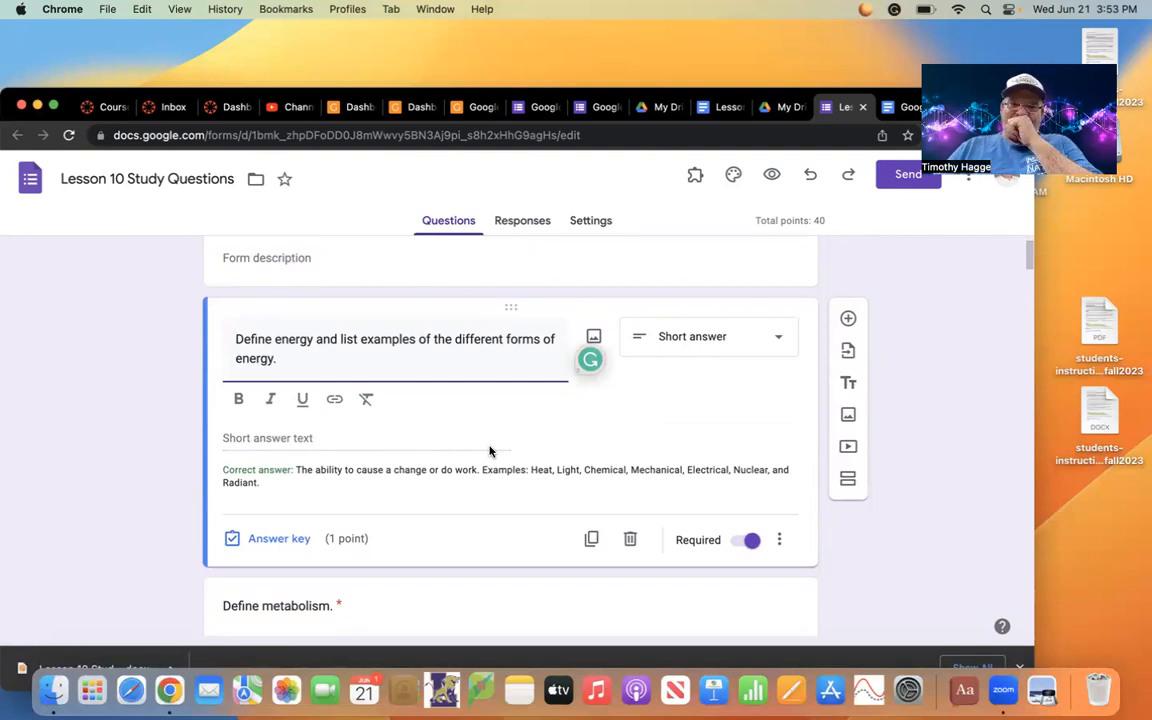
scroll(489, 451, "up", 2)
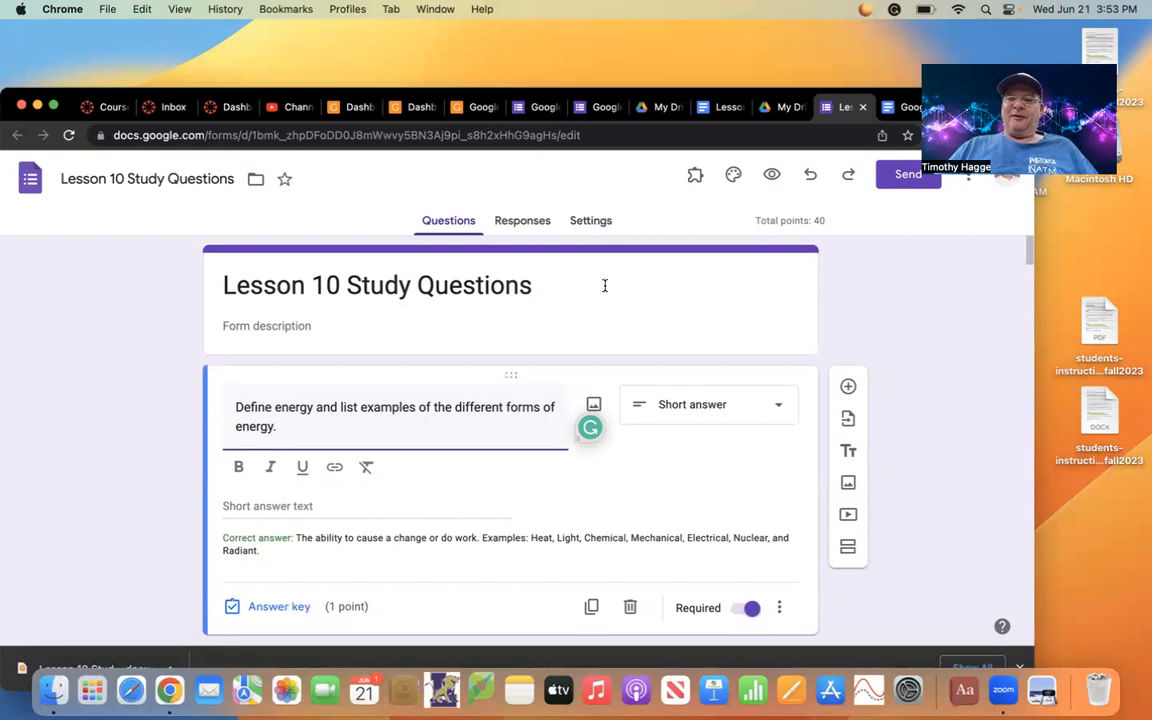
Return from the GetMarked export confirmation to the dashboard and open the questions of the IWCC Lesson 6 Gimkit job
left_click(478, 107)
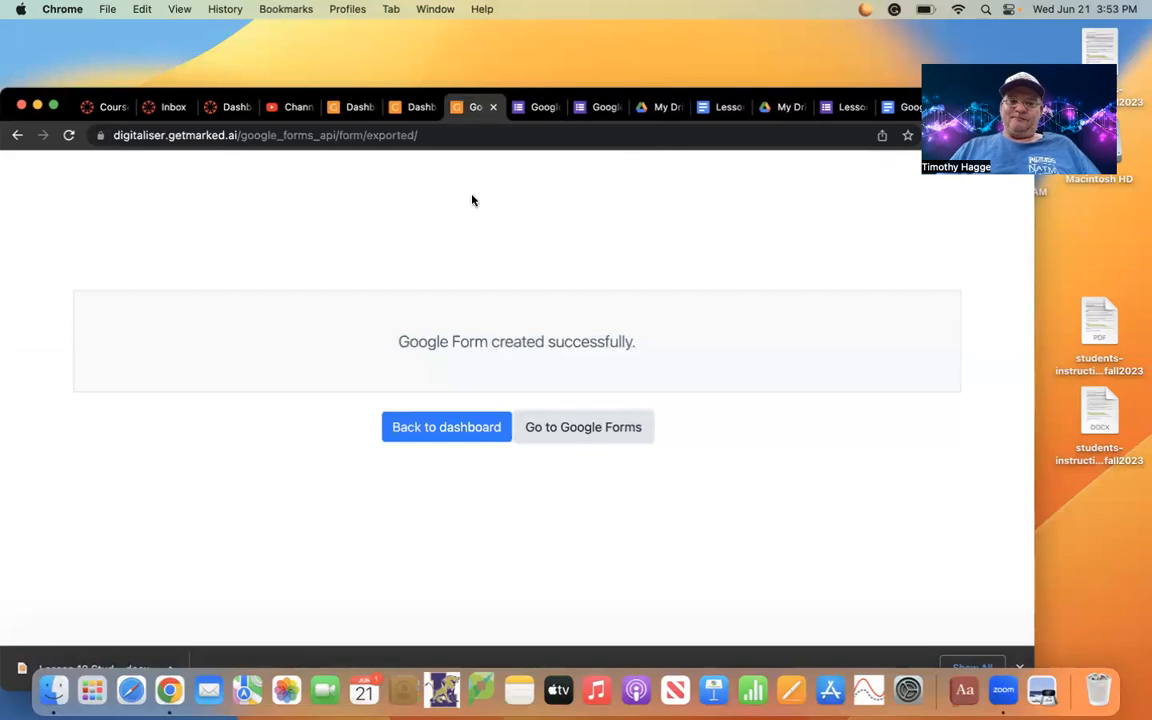
left_click(447, 437)
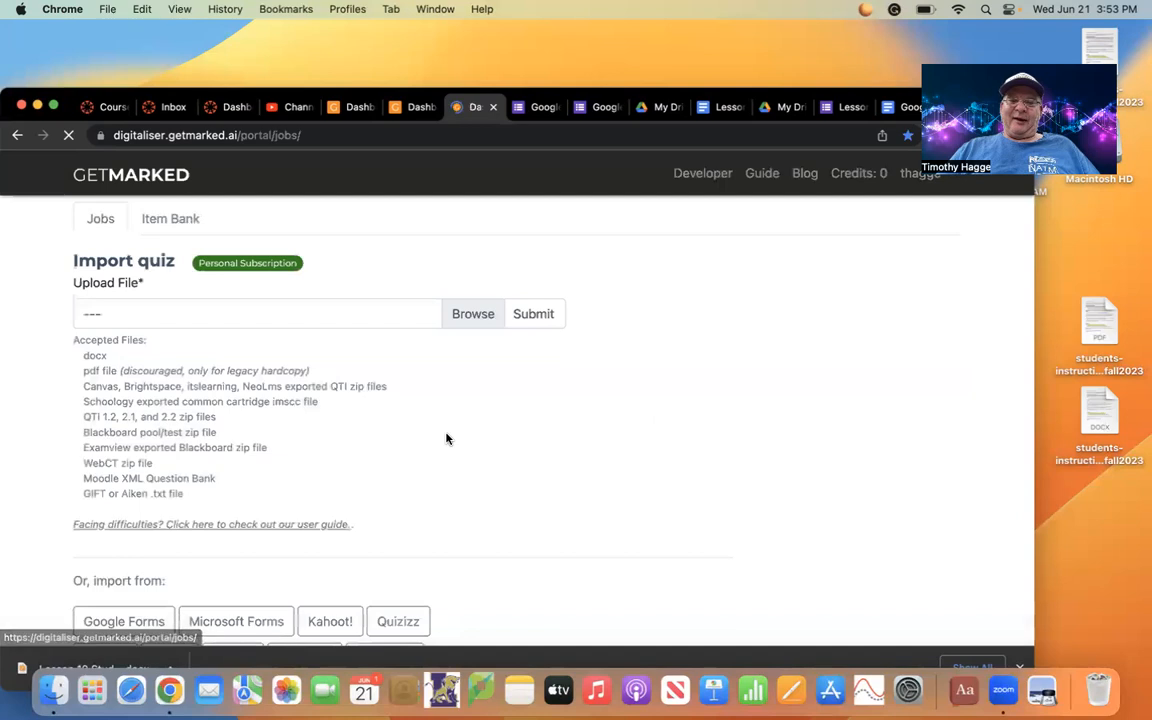
scroll(446, 438, "down", 10)
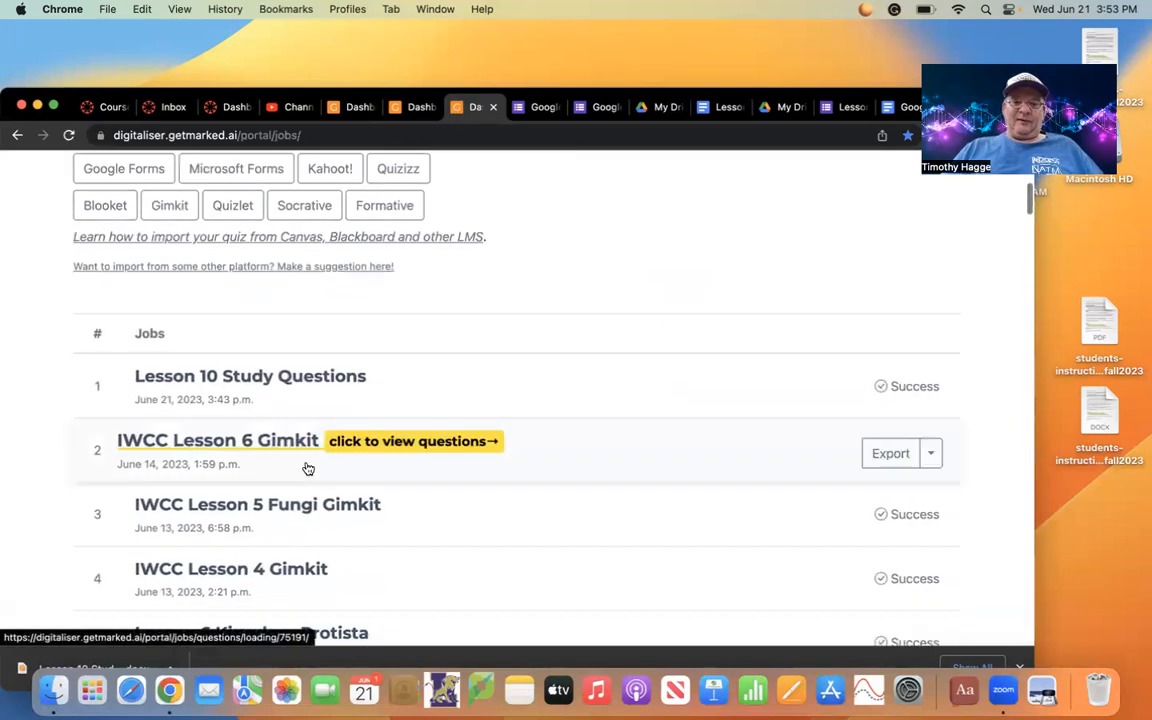
left_click(250, 443)
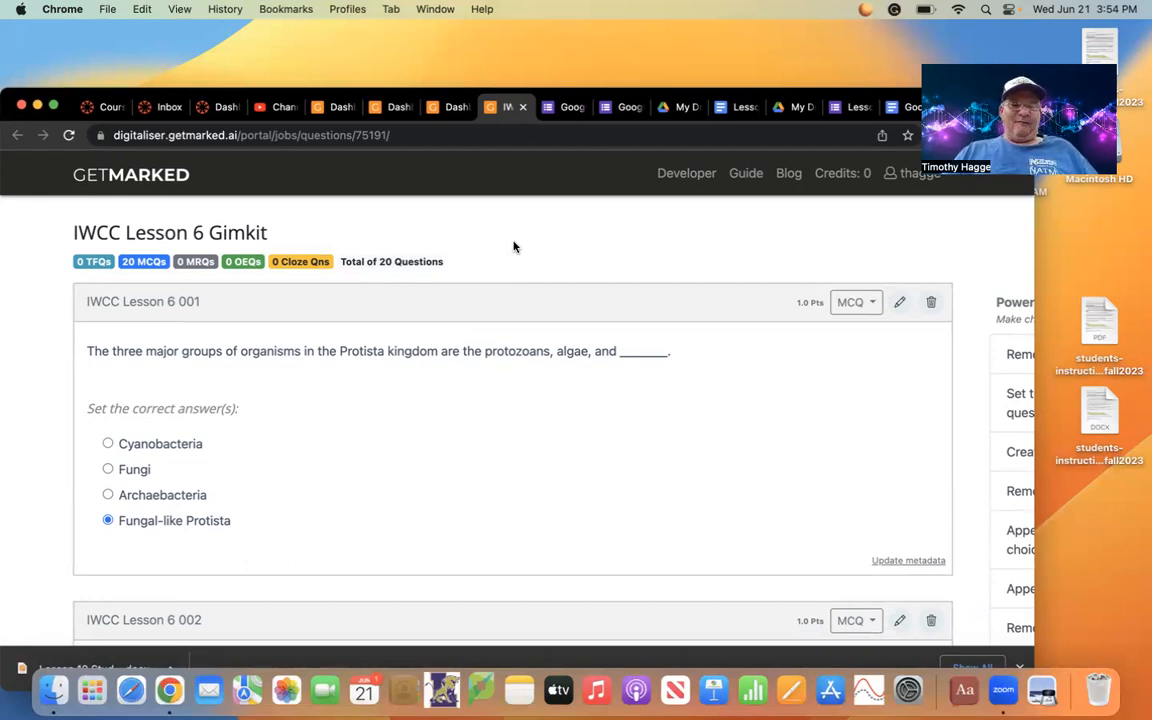
Go back to the GetMarked dashboard and look through the list of earlier converted quiz jobs
left_click(160, 175)
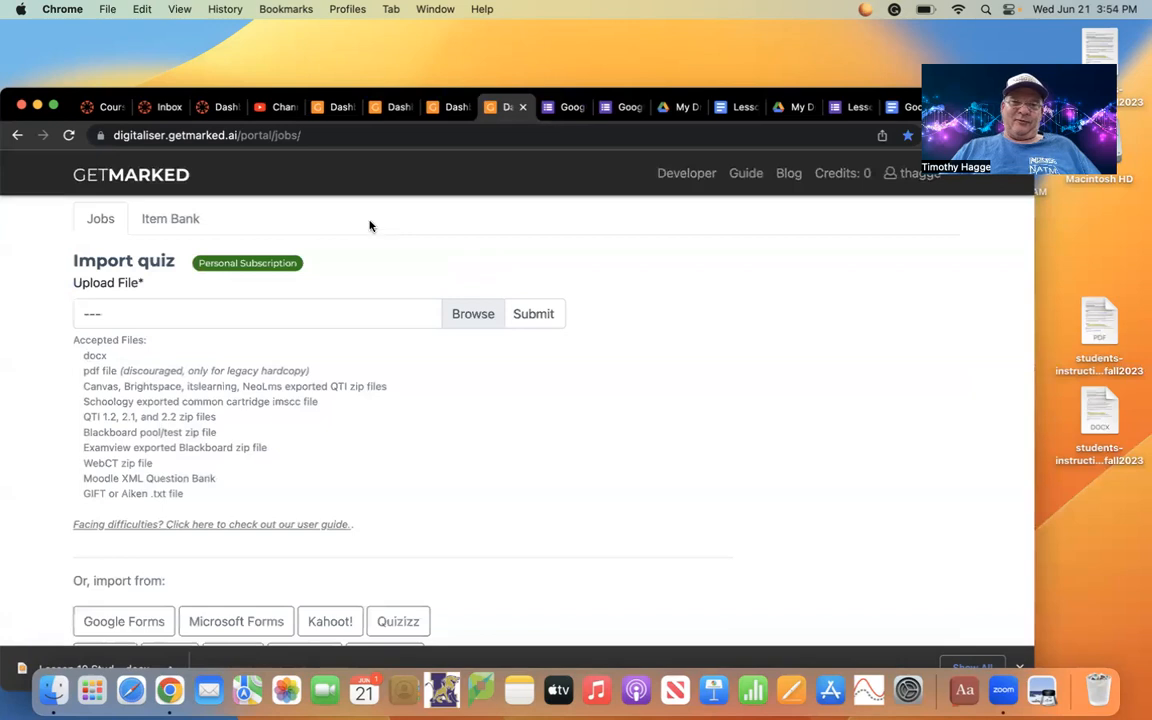
scroll(284, 331, "down", 20)
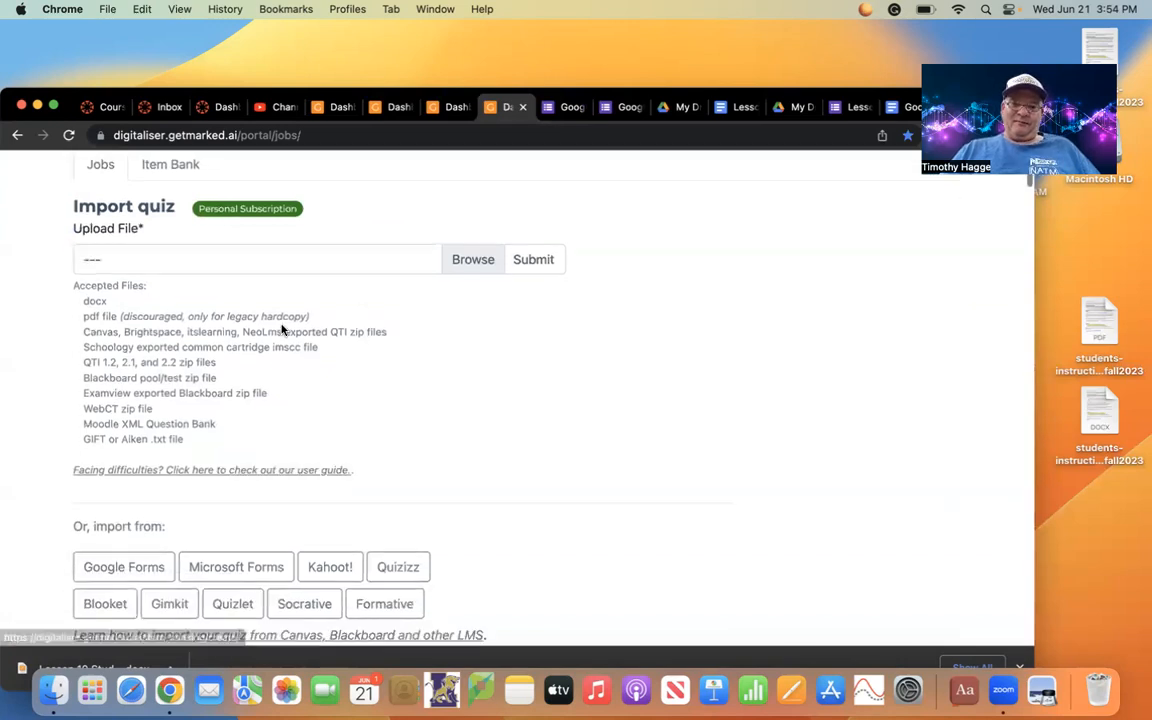
scroll(284, 331, "down", 20)
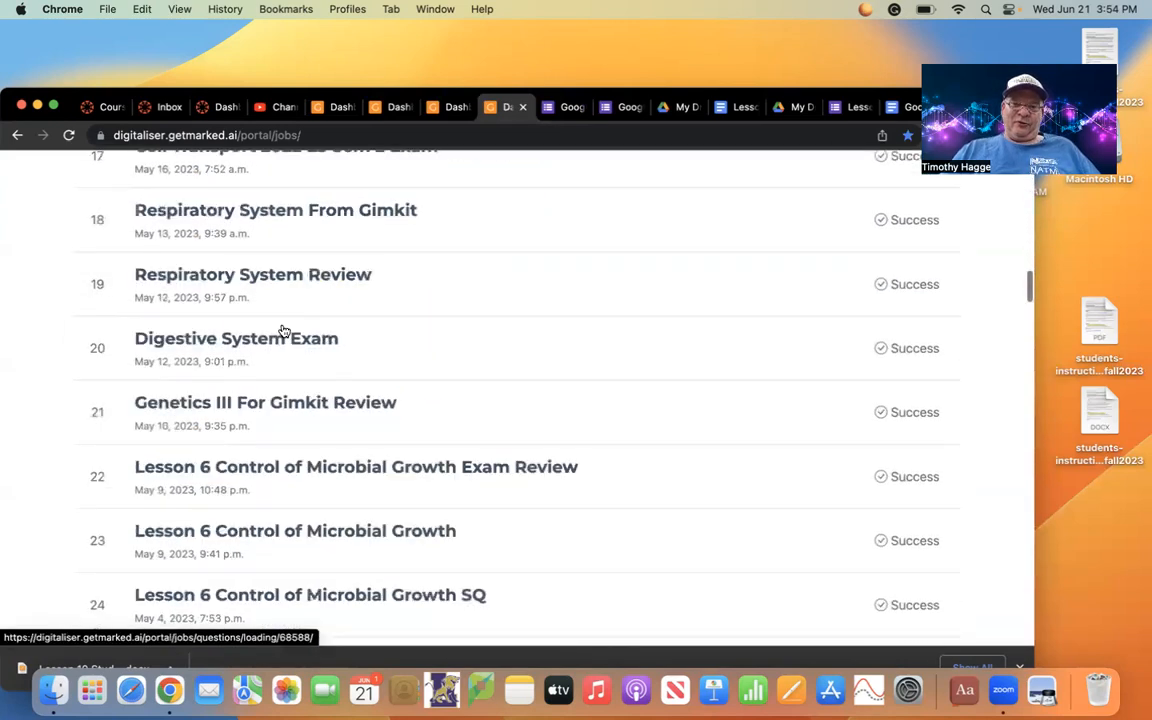
scroll(284, 331, "down", 10)
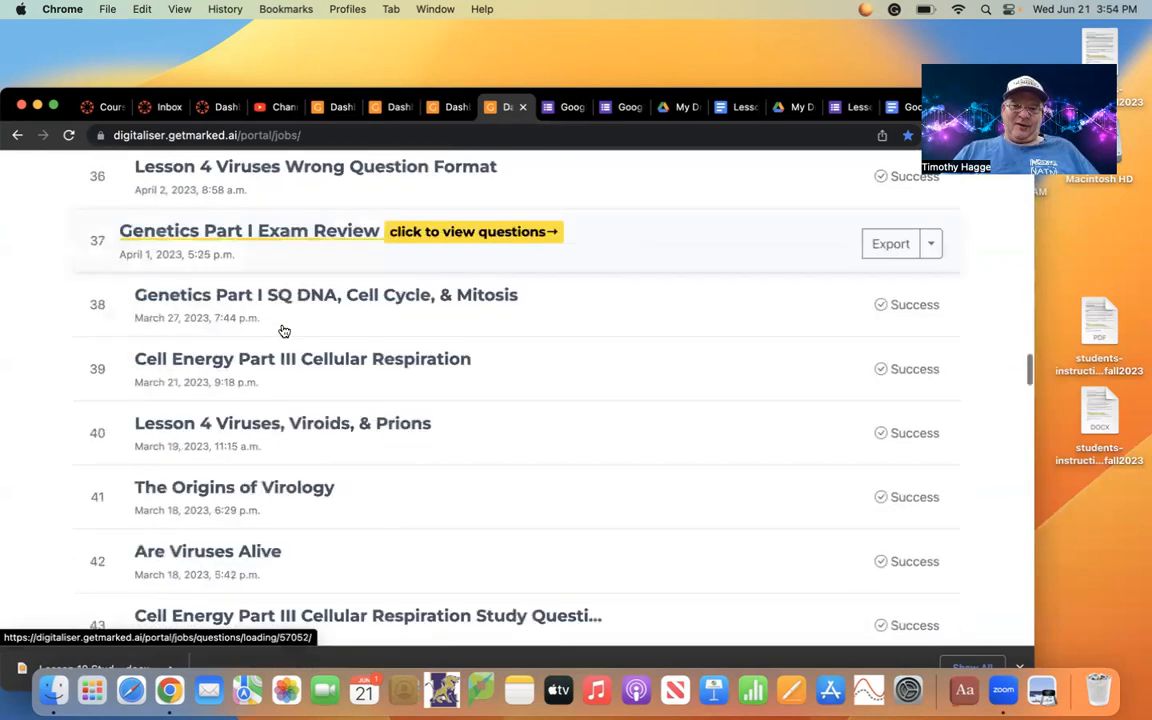
scroll(284, 331, "down", 1)
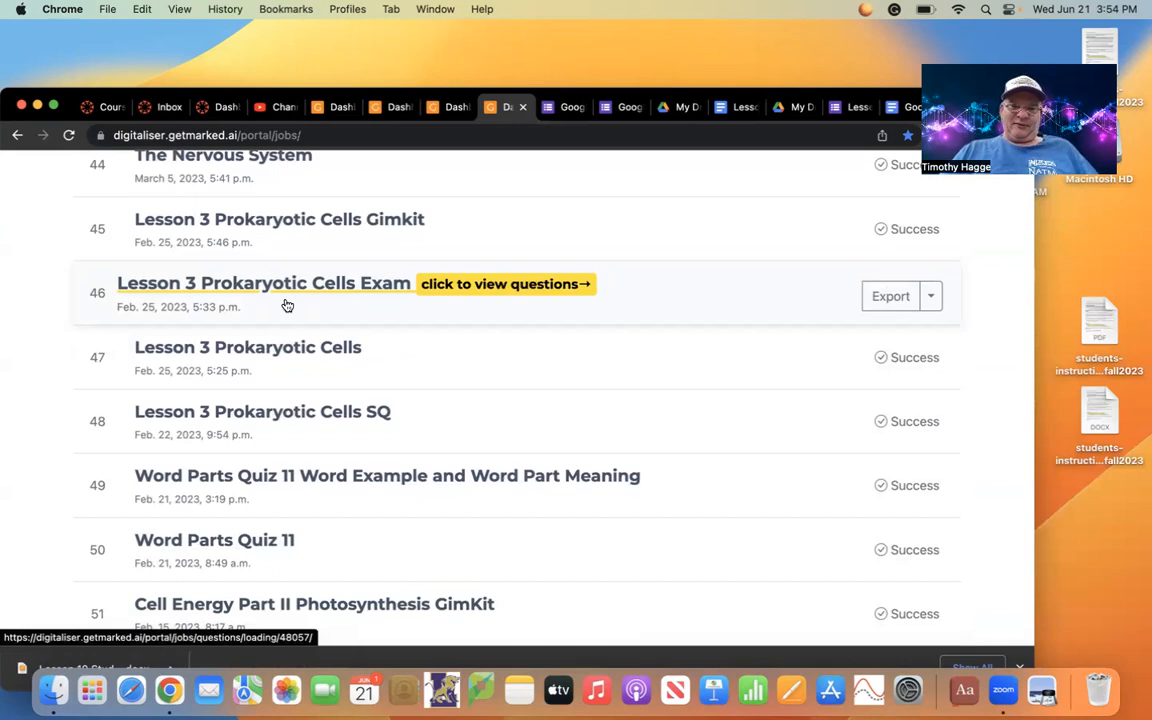
scroll(287, 305, "up", 20)
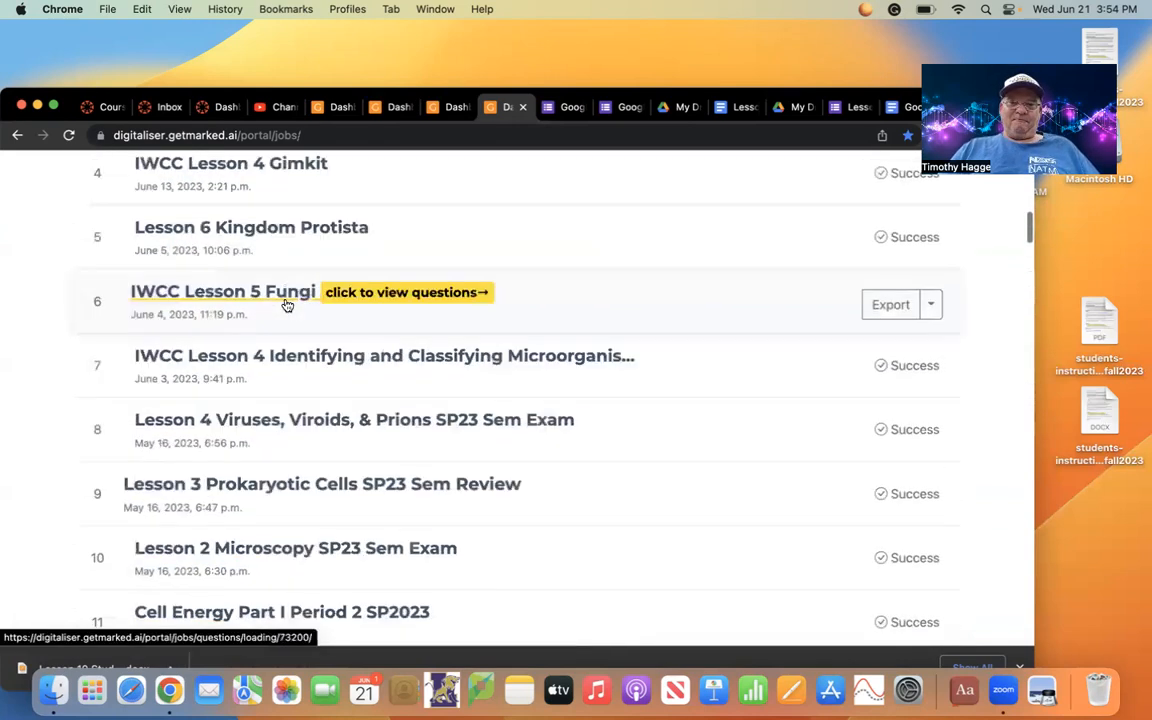